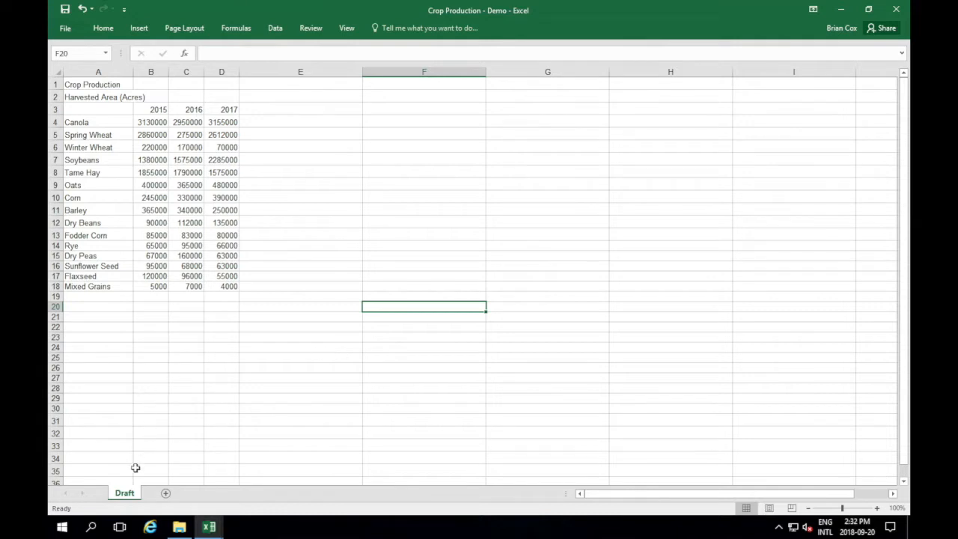
# Create a copy of the Draft sheet in this workbook and place it after the original.
pyautogui.rightClick(130, 500)
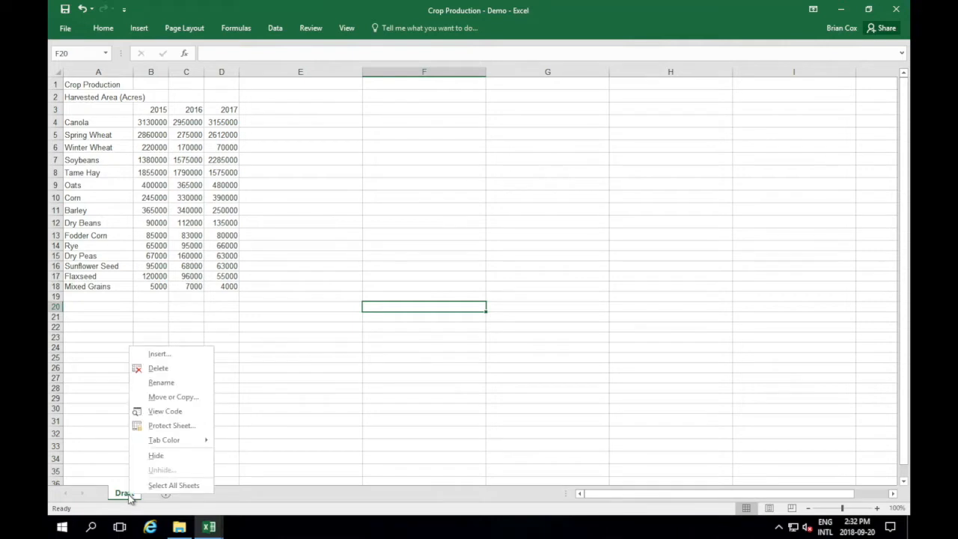
pyautogui.click(159, 397)
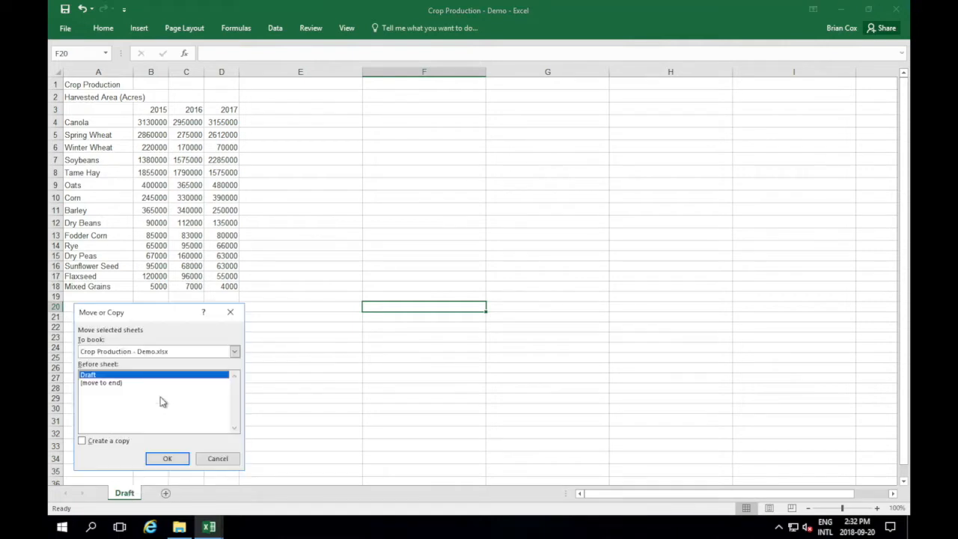
pyautogui.click(84, 441)
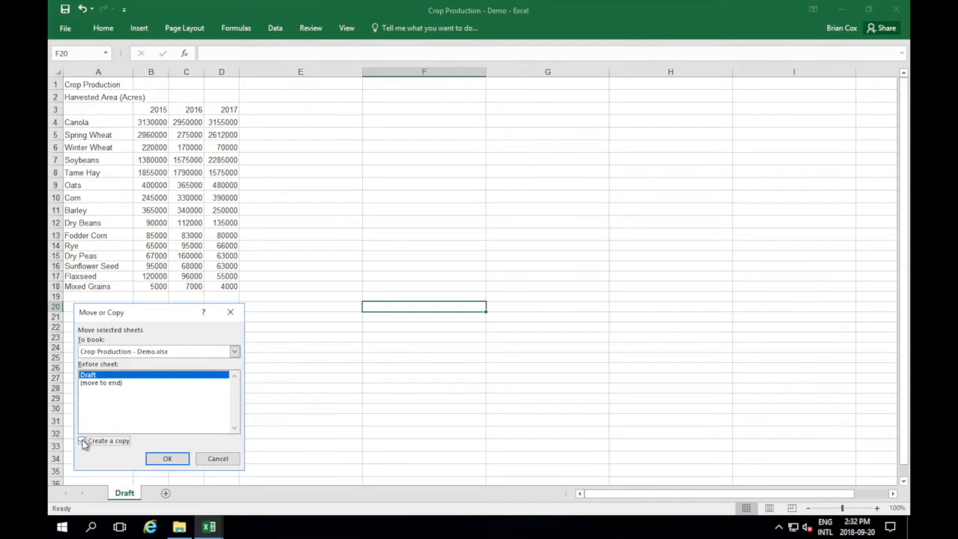
pyautogui.click(168, 459)
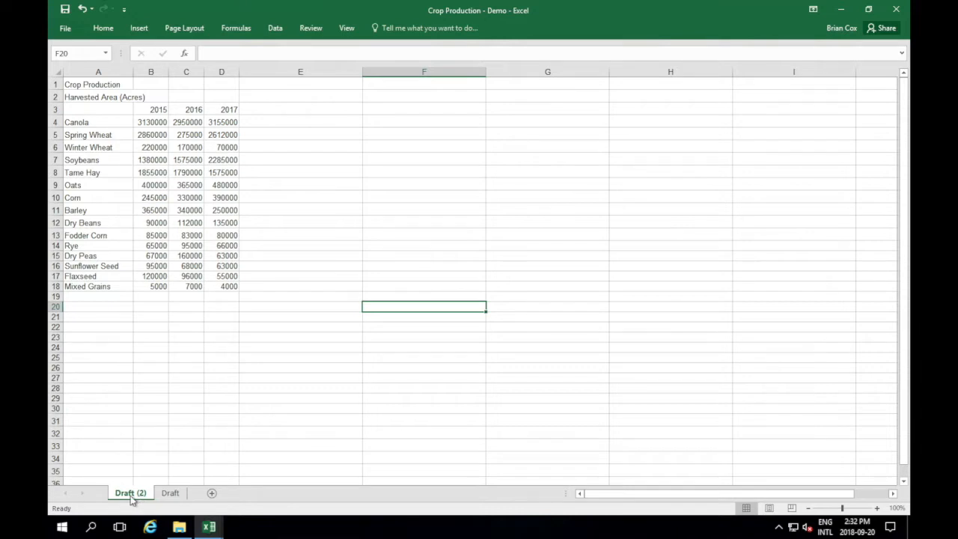
pyautogui.moveTo(129, 498); pyautogui.dragTo(192, 497)
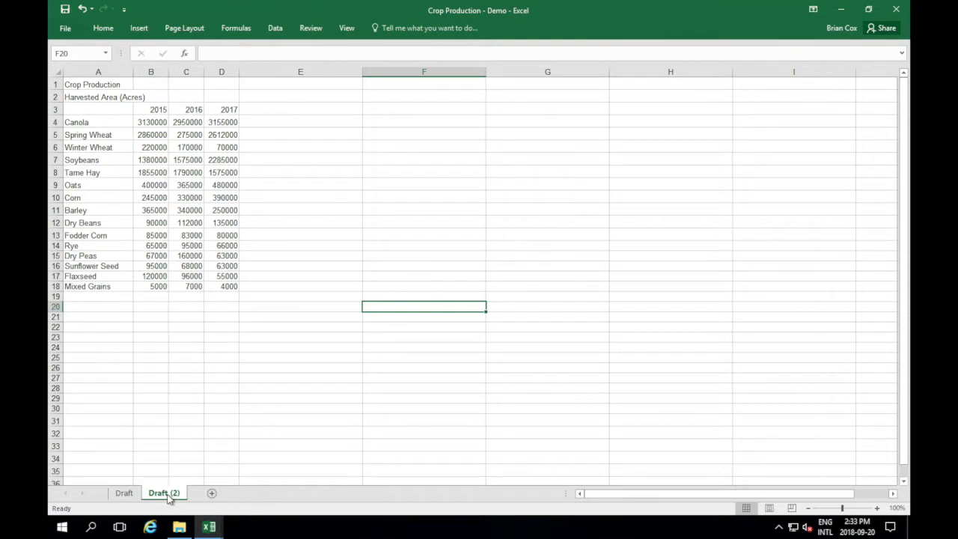
# Rename the copied sheet as Professional.
pyautogui.rightClick(170, 498)
pyautogui.click(201, 385)
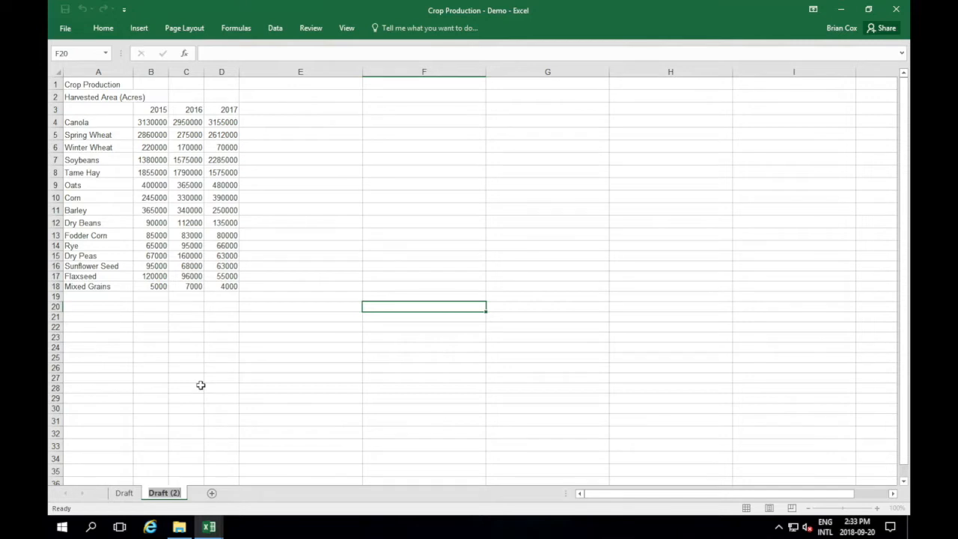
pyautogui.write('Professional')
pyautogui.click(246, 400)
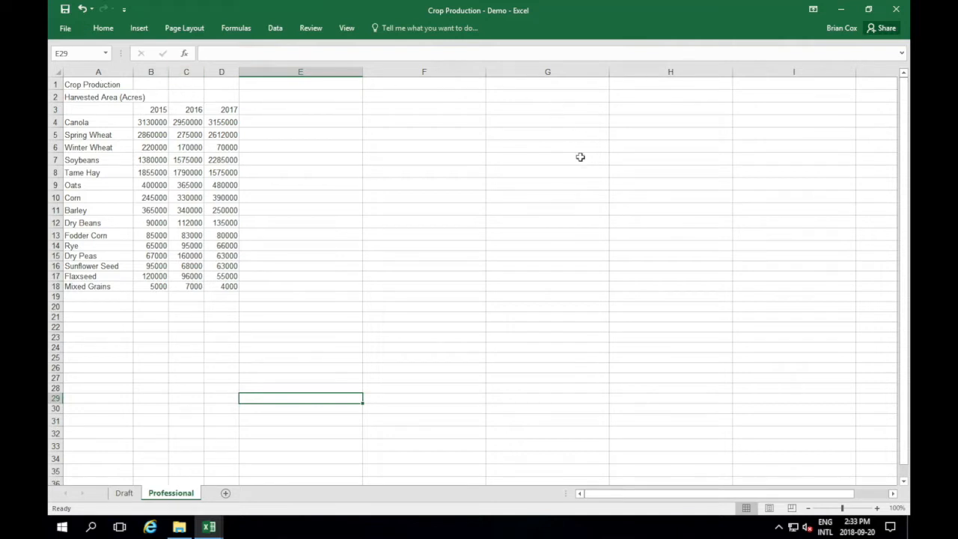
# Merge and center the Crop Production title across A1:D1 and keep the ribbon pinned open.
pyautogui.click(106, 84)
pyautogui.moveTo(150, 84); pyautogui.dragTo(222, 86)
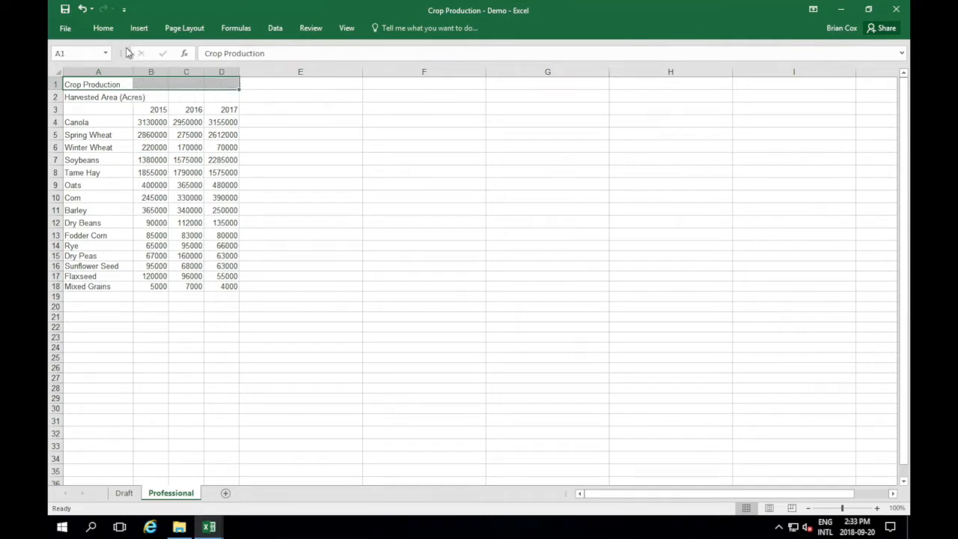
pyautogui.click(106, 30)
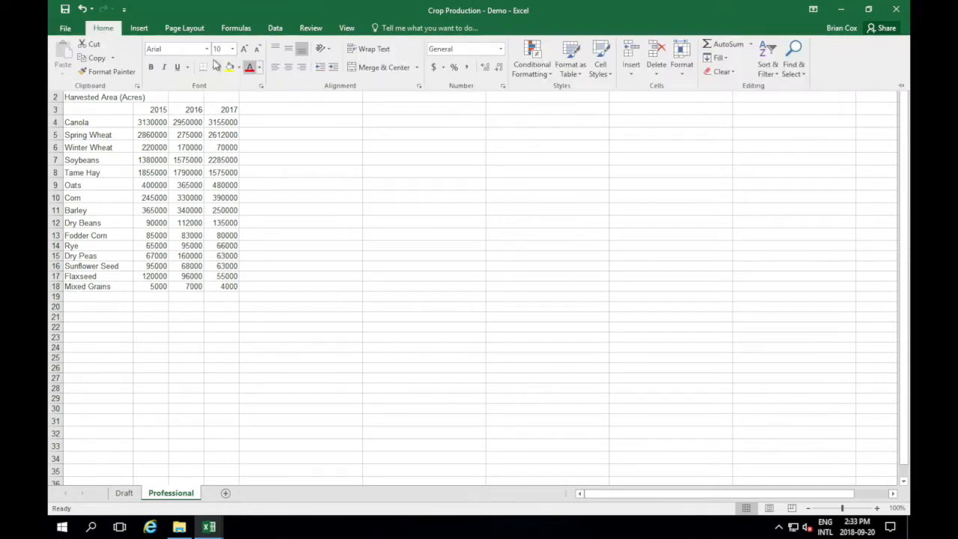
pyautogui.click(352, 69)
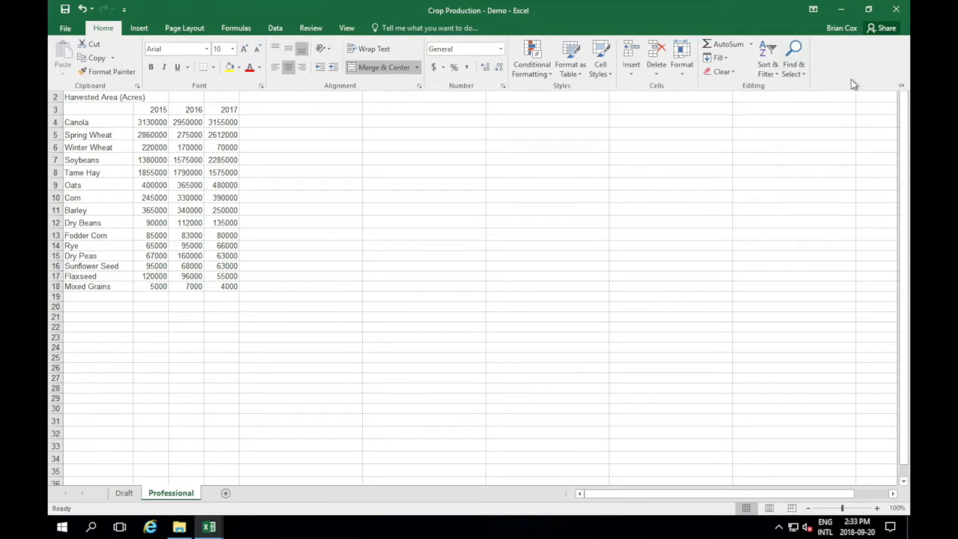
pyautogui.click(902, 87)
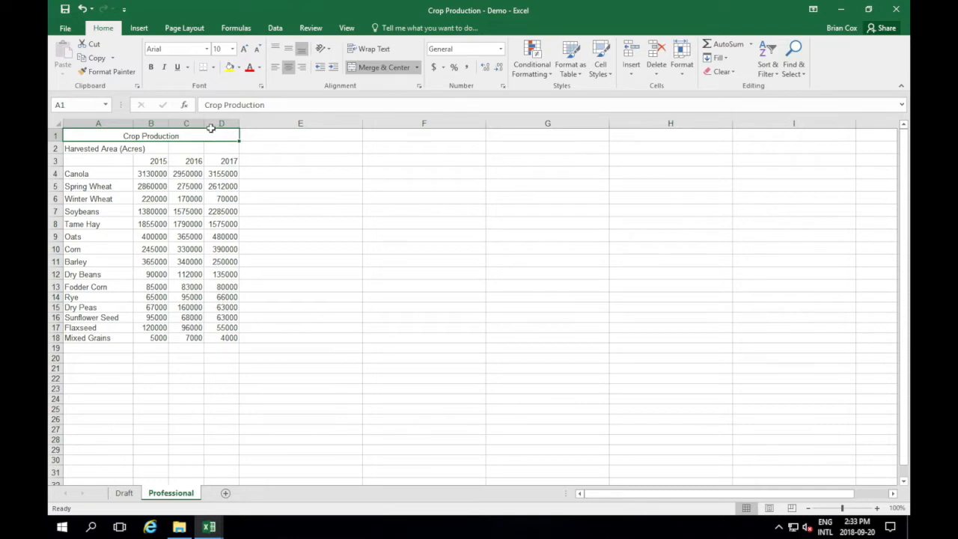
# Increase the Crop Production title's font size to 16.
pyautogui.click(208, 49)
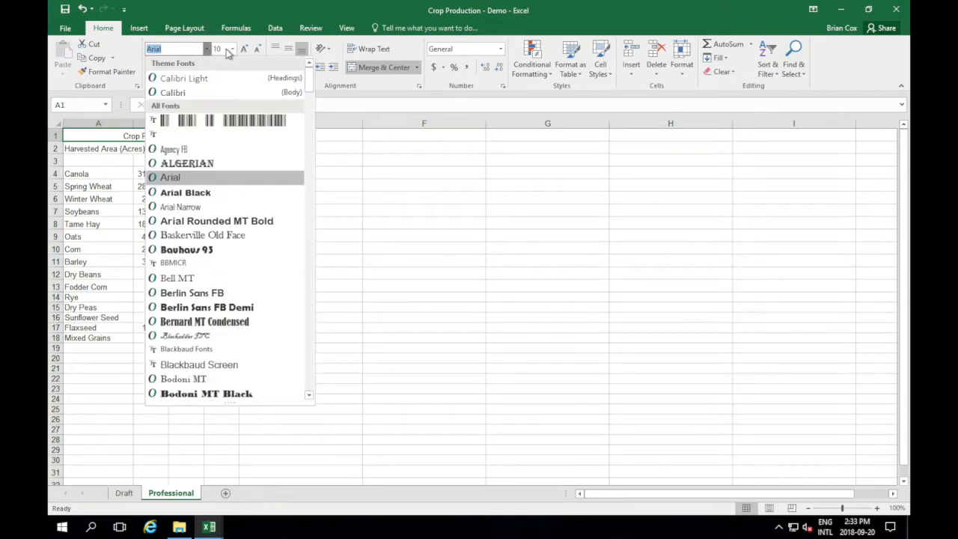
pyautogui.click(233, 49)
pyautogui.click(242, 50)
pyautogui.click(243, 51)
pyautogui.click(244, 51)
pyautogui.click(243, 51)
pyautogui.click(244, 51)
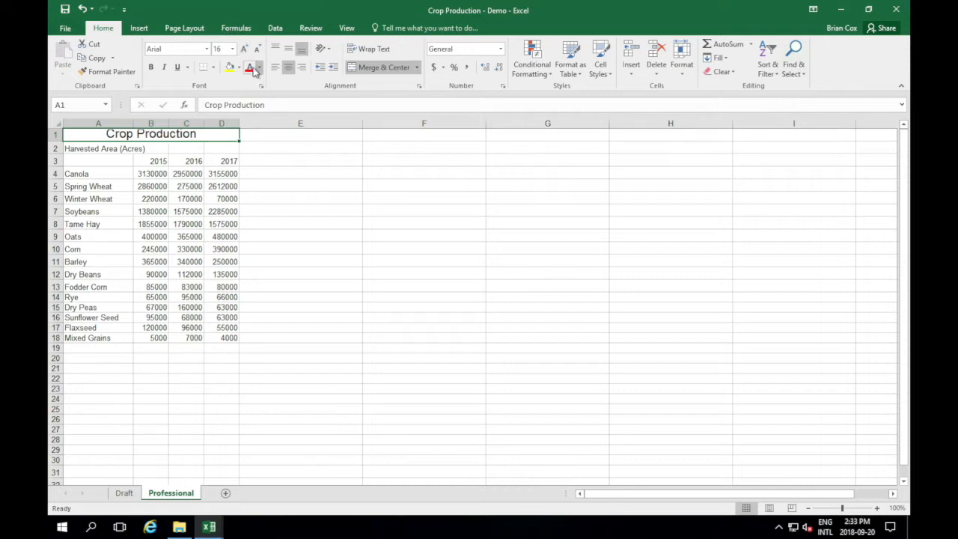
# Give the Crop Production title white text on a blue theme-color fill.
pyautogui.click(259, 68)
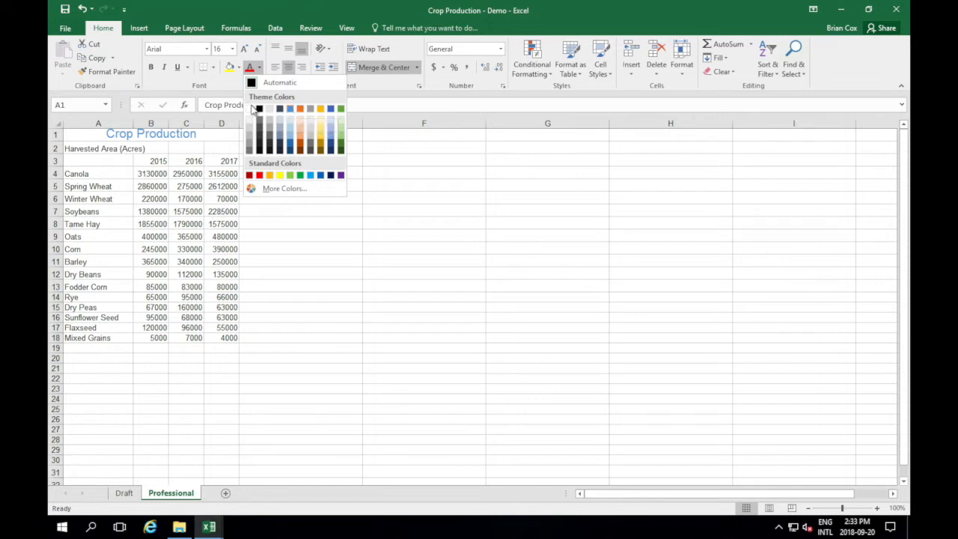
pyautogui.click(250, 109)
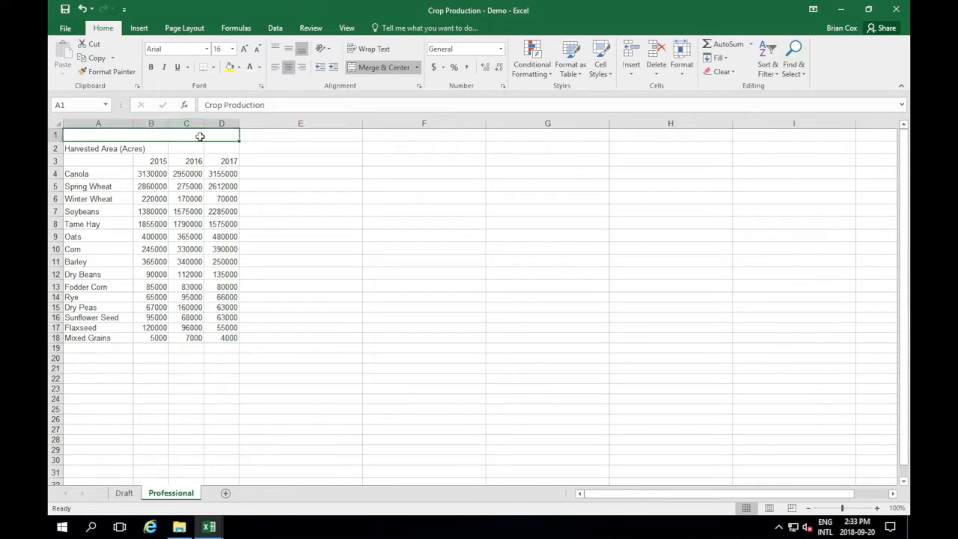
pyautogui.click(239, 67)
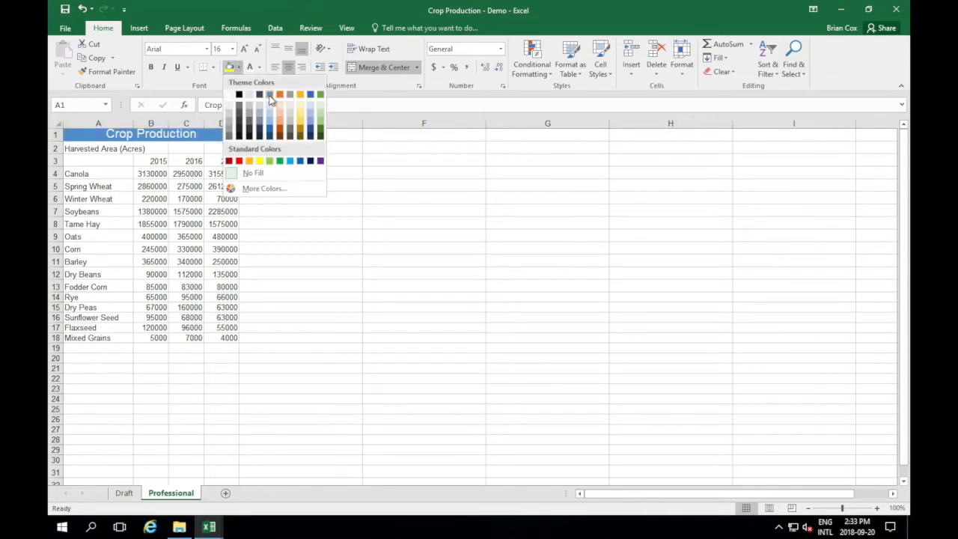
pyautogui.click(269, 94)
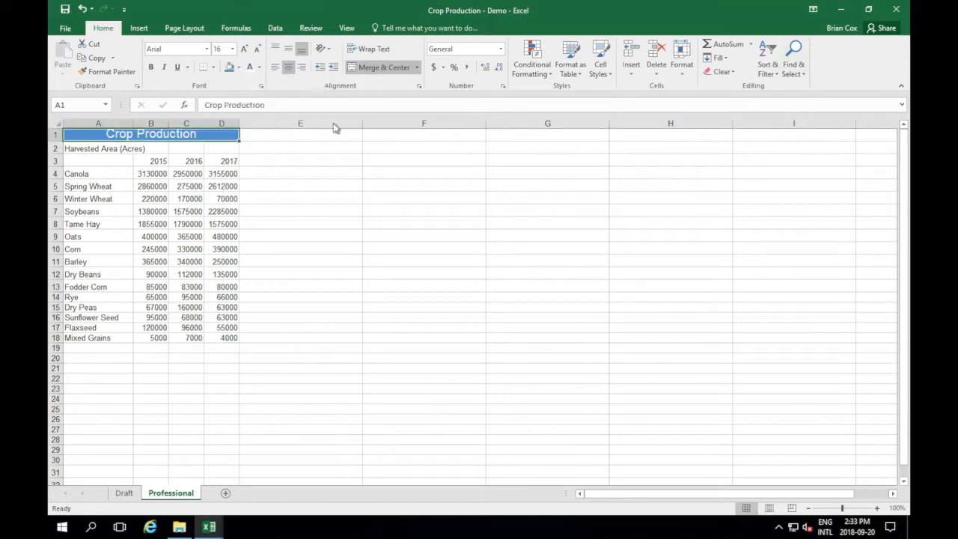
pyautogui.click(286, 158)
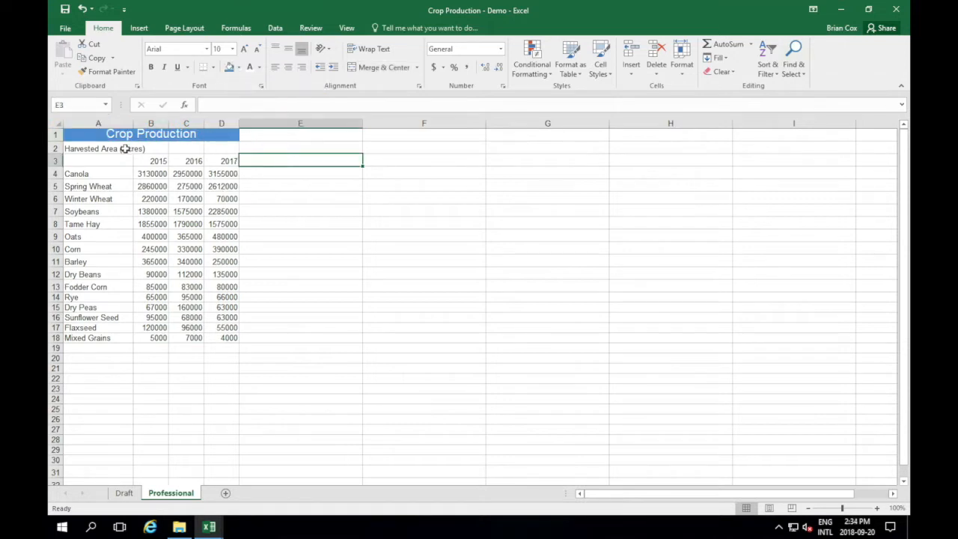
# Merge and center the Harvested Area (Acres) subtitle across A2:D2, with white text on a light blue fill.
pyautogui.moveTo(128, 149); pyautogui.dragTo(212, 146)
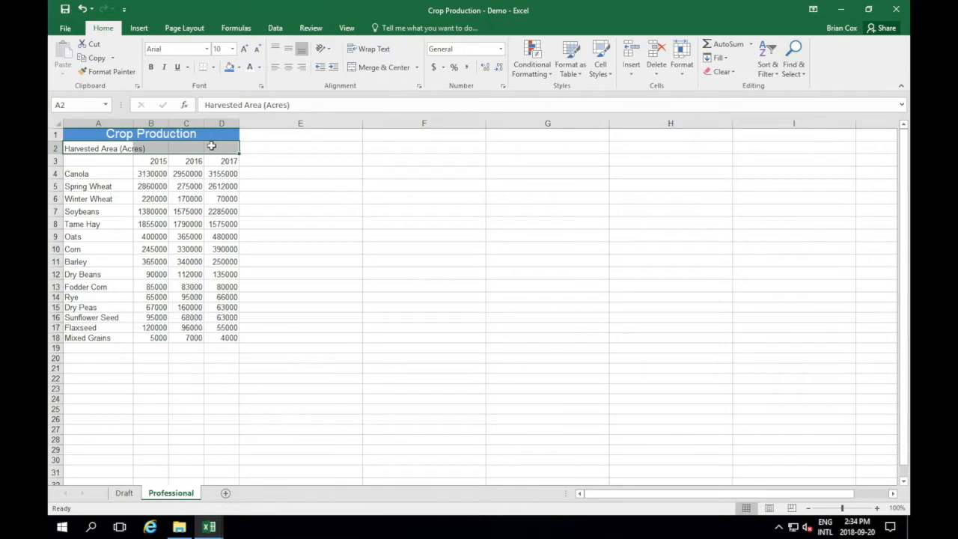
pyautogui.click(356, 68)
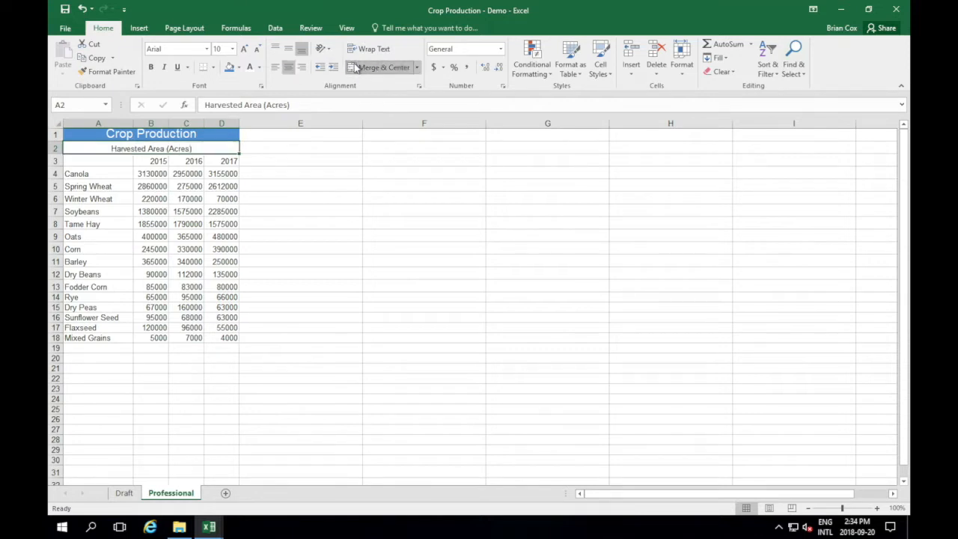
pyautogui.click(239, 68)
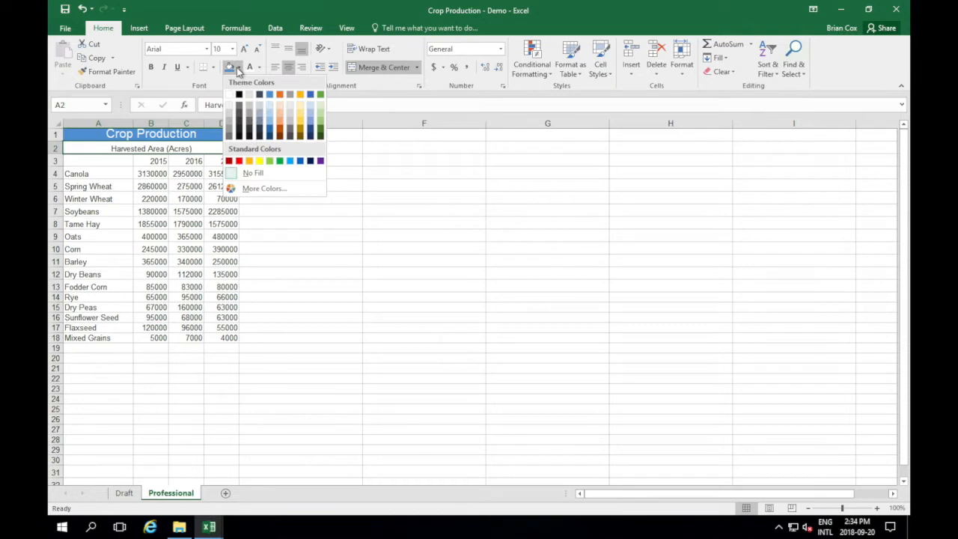
pyautogui.click(269, 119)
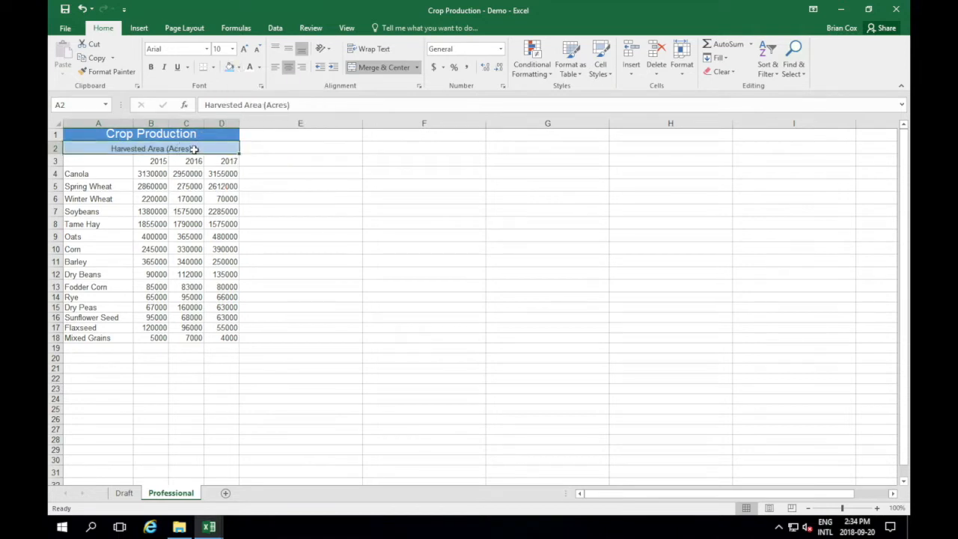
pyautogui.click(251, 68)
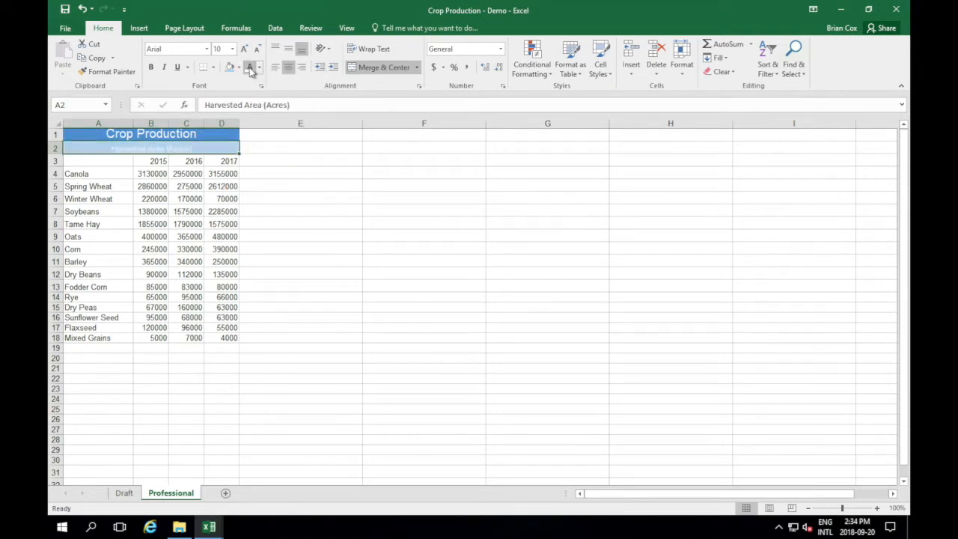
pyautogui.click(277, 203)
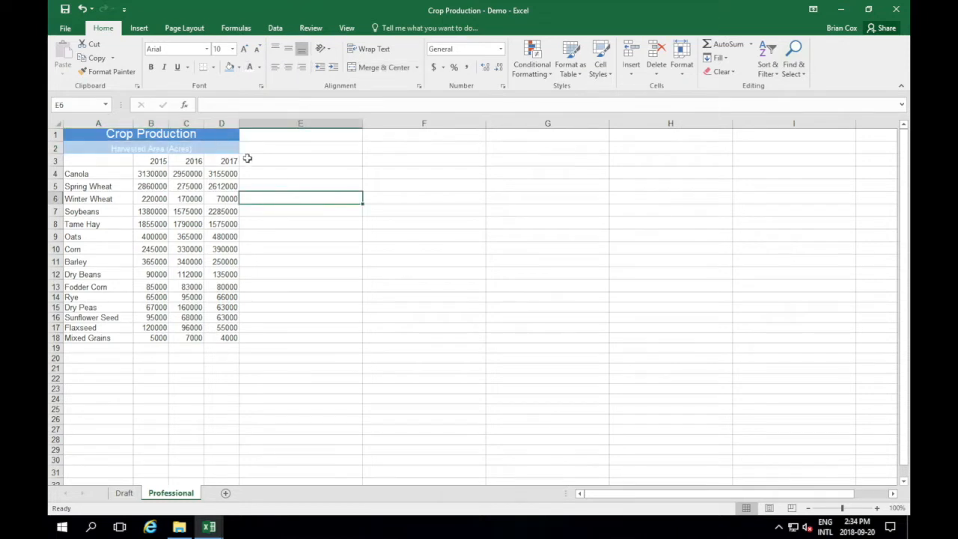
# Give the 2015 header a light blue fill with white text and copy its format to the 2016 header with Format Painter.
pyautogui.click(154, 163)
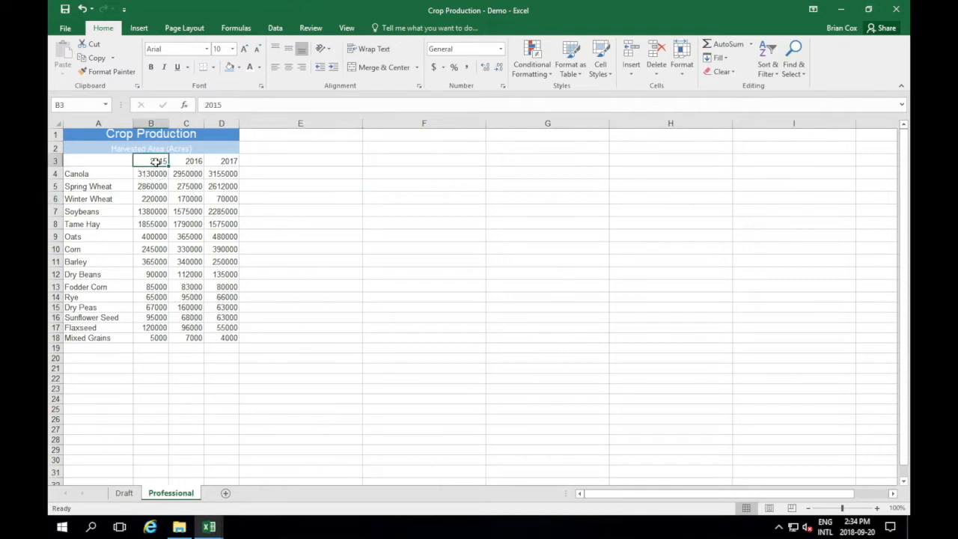
pyautogui.click(231, 68)
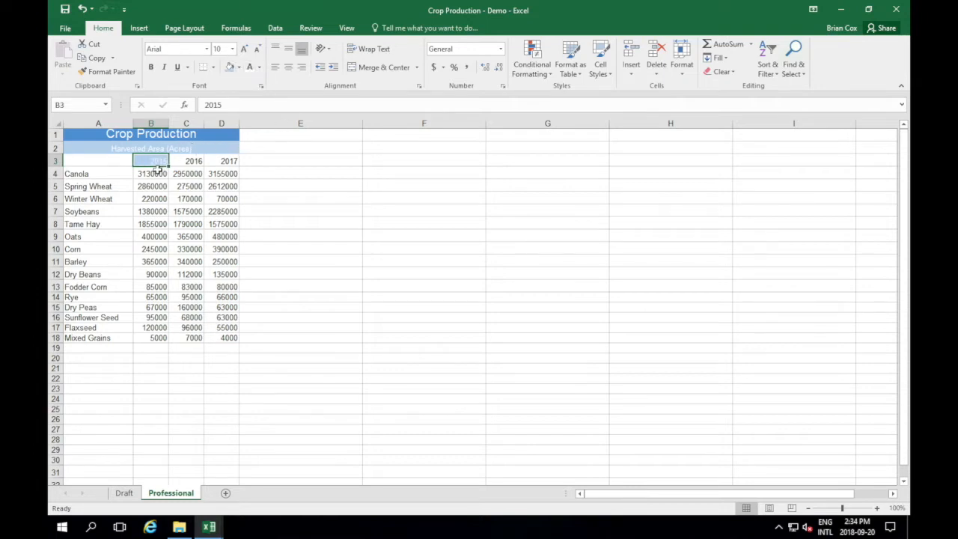
pyautogui.click(107, 71)
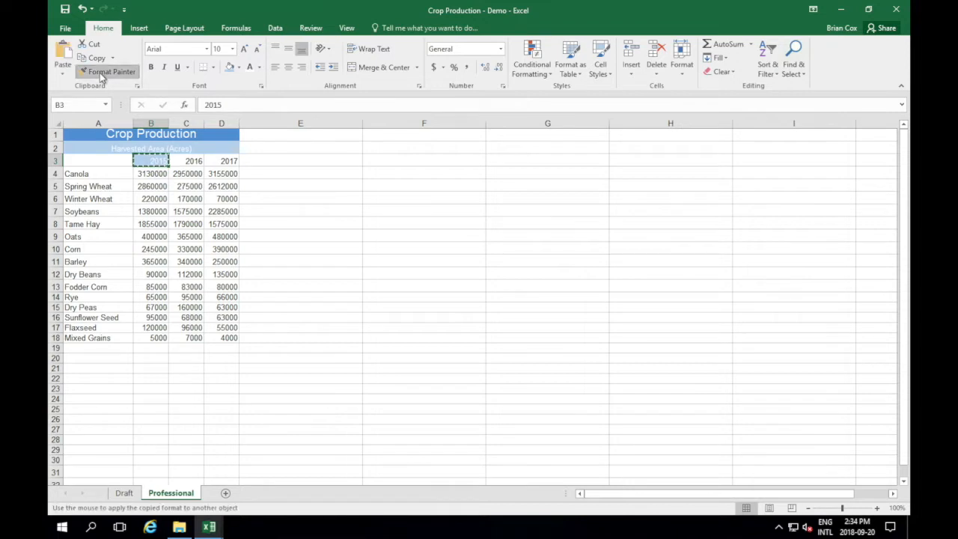
pyautogui.click(194, 160)
pyautogui.click(217, 163)
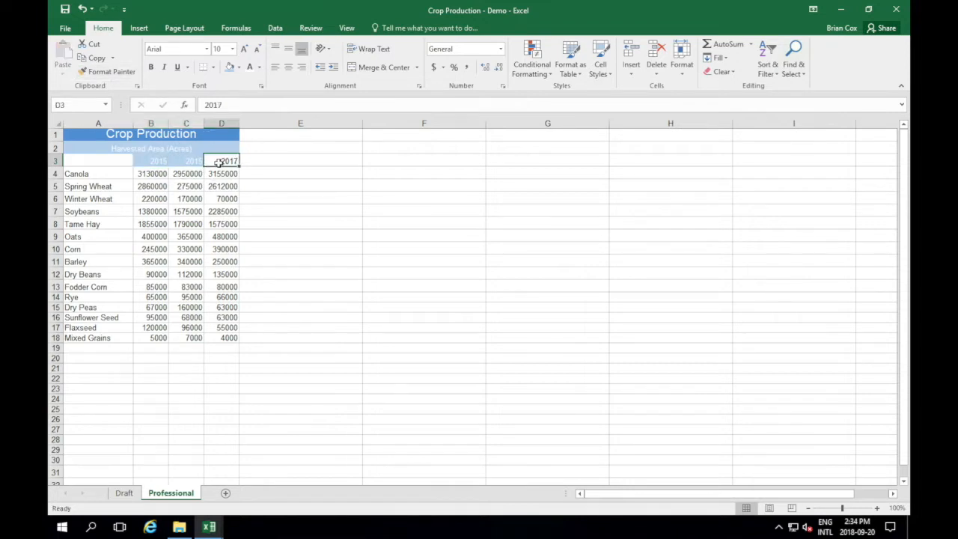
# Copy the 2016 header's format to the 2017 header with Format Painter locked on for repeated use.
pyautogui.click(195, 160)
pyautogui.click(105, 72)
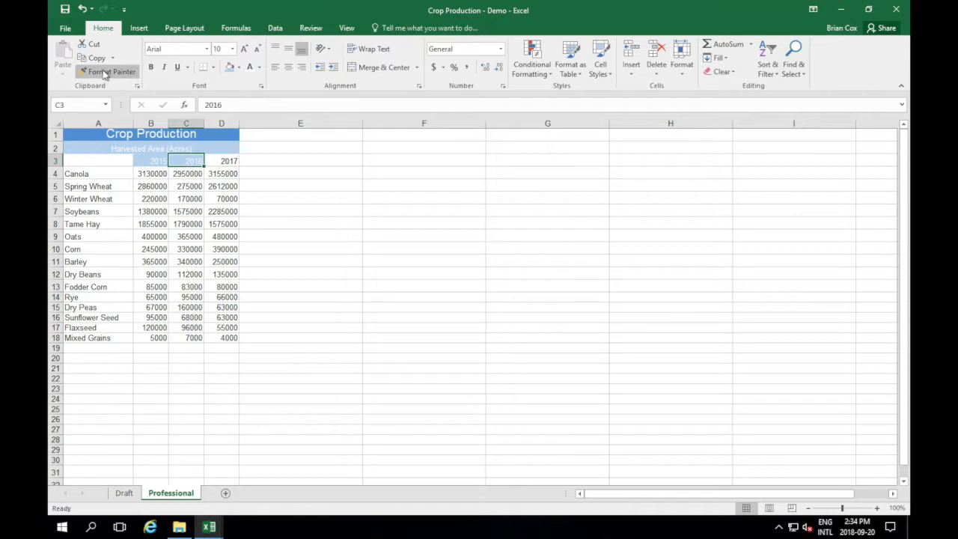
pyautogui.click(221, 161)
# Try the locked Format Painter on cells D6, D9 and D11, and switch it off.
pyautogui.click(224, 199)
pyautogui.click(224, 236)
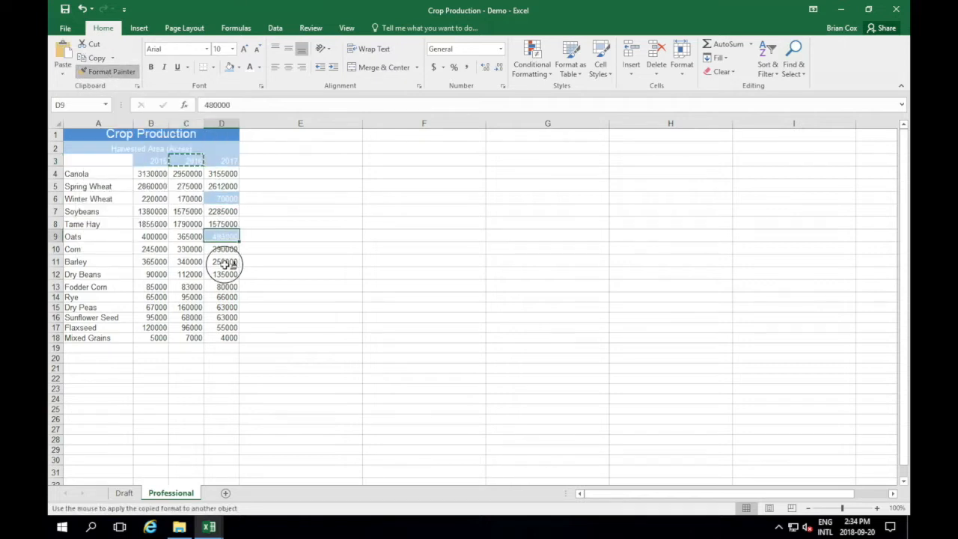
pyautogui.click(225, 262)
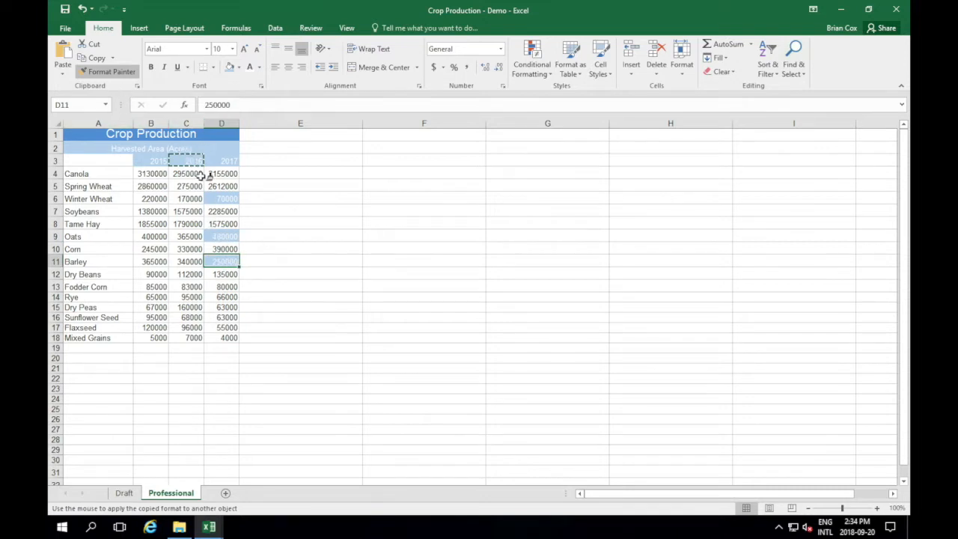
pyautogui.press('Escape')
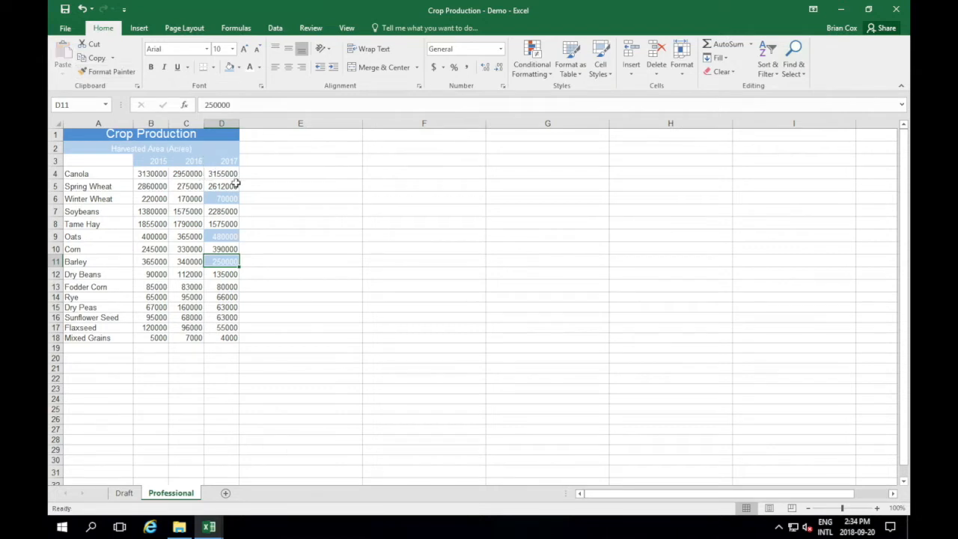
# Fill the crop names in A4:A18 with a medium blue theme color.
pyautogui.moveTo(109, 176); pyautogui.dragTo(108, 339)
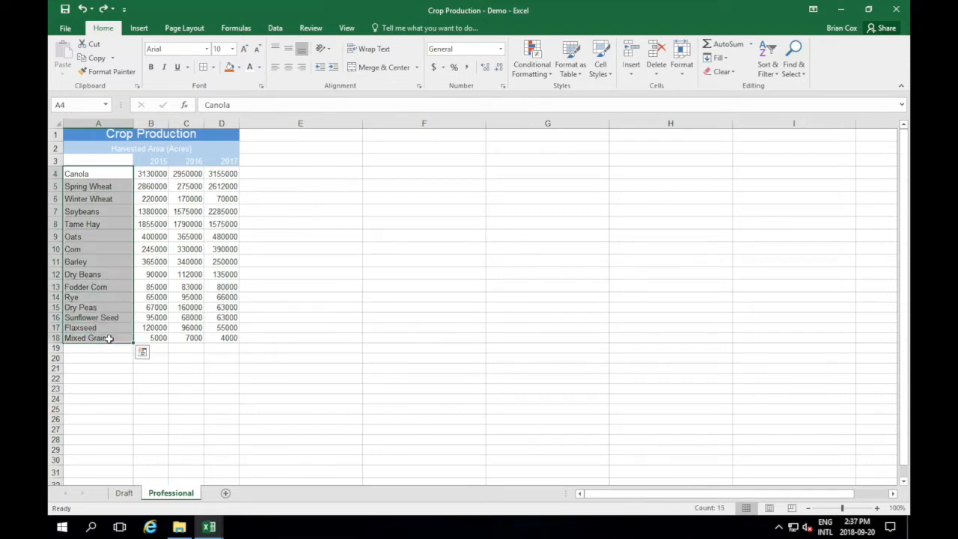
pyautogui.click(166, 252)
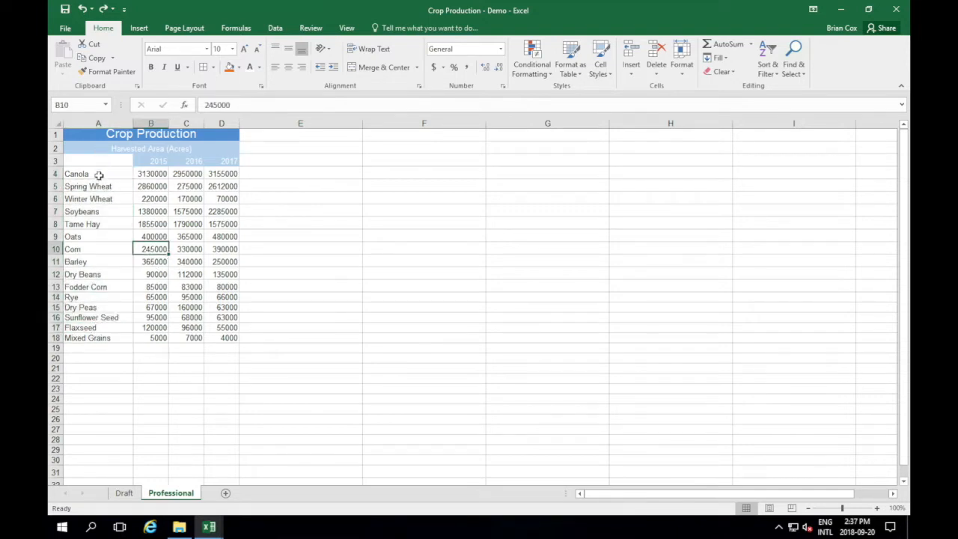
pyautogui.moveTo(96, 177); pyautogui.dragTo(104, 343)
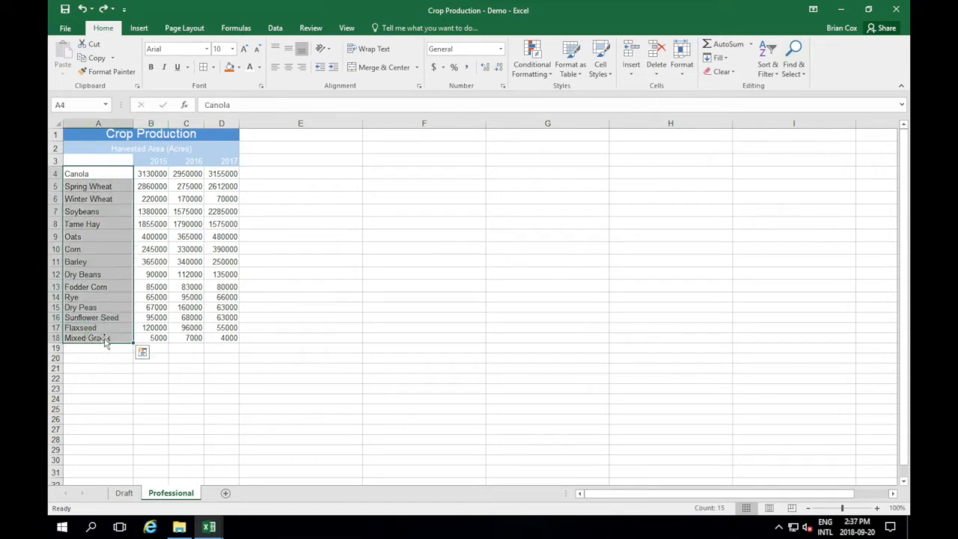
pyautogui.click(238, 67)
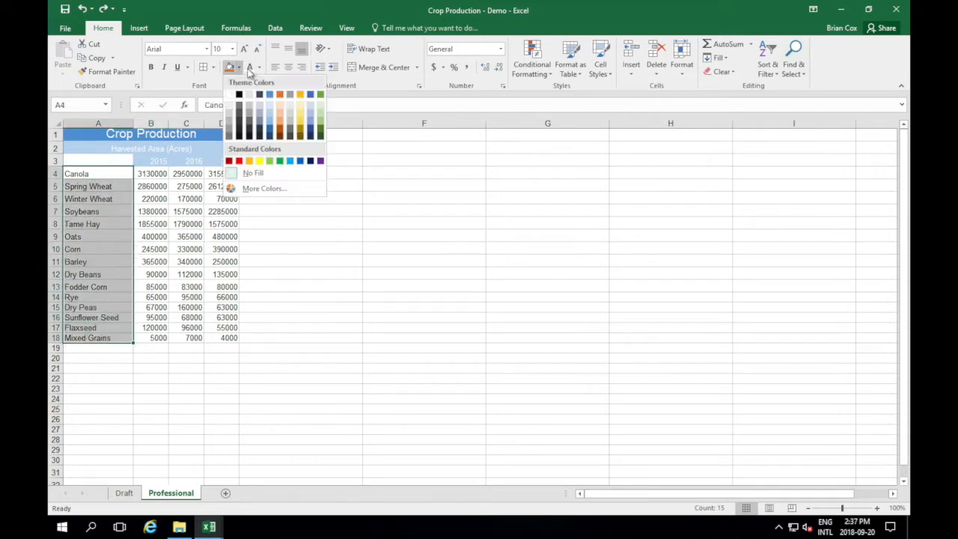
pyautogui.click(271, 124)
pyautogui.click(310, 233)
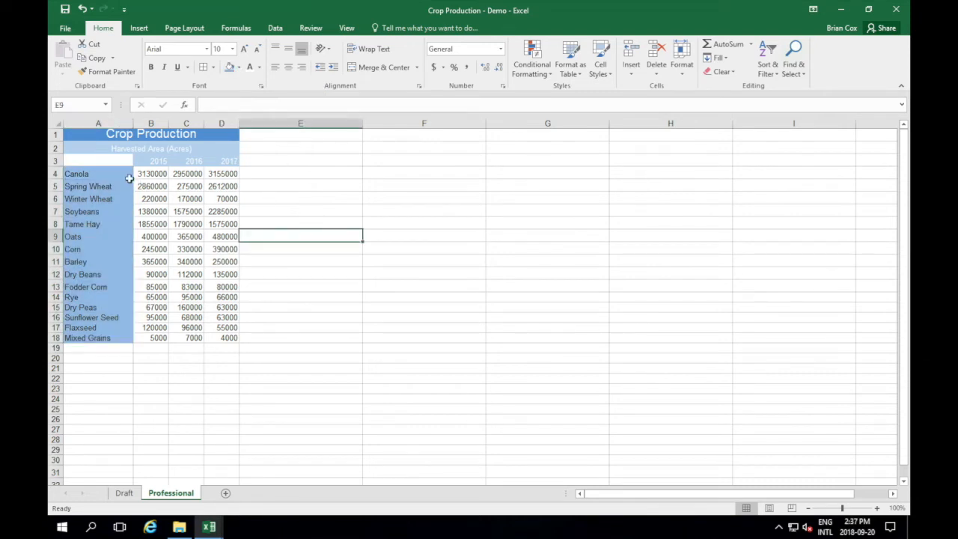
# Apply the light blue fill to the subtitle and year header rows, A2:D3, including the blank cell A3.
pyautogui.moveTo(97, 150); pyautogui.dragTo(122, 159)
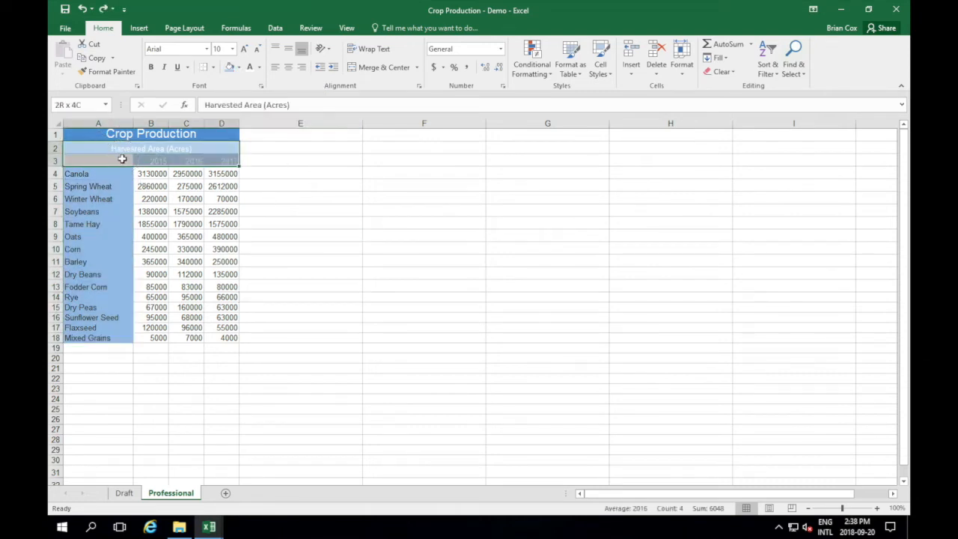
pyautogui.click(229, 67)
pyautogui.click(318, 259)
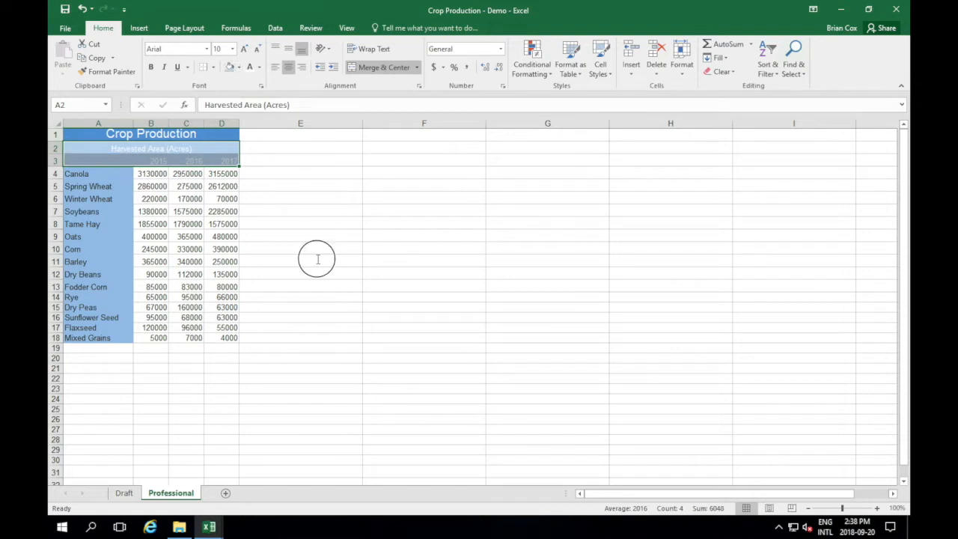
# Add thick outside borders around the title and subtitle rows, A1:D2.
pyautogui.click(134, 134)
pyautogui.moveTo(134, 134); pyautogui.dragTo(138, 149)
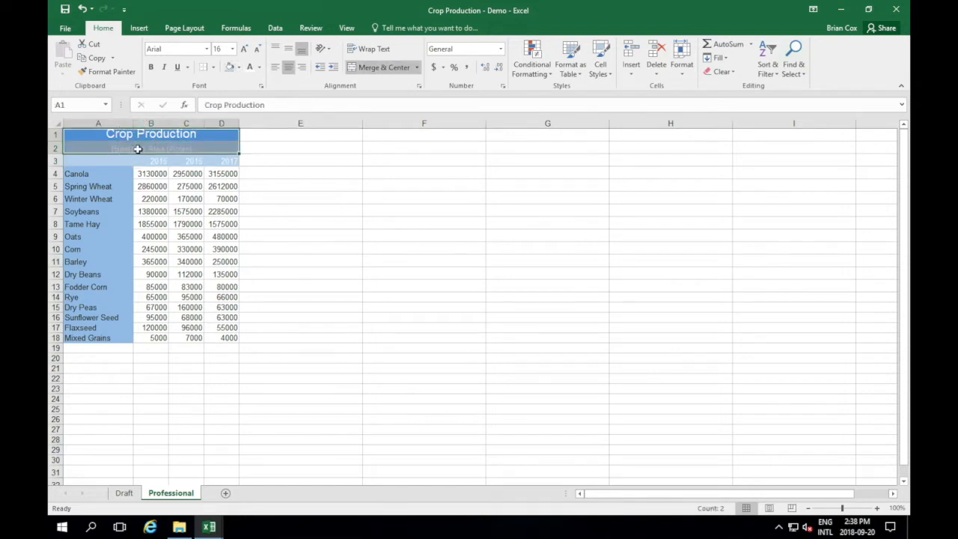
pyautogui.click(212, 67)
pyautogui.click(227, 199)
pyautogui.click(368, 222)
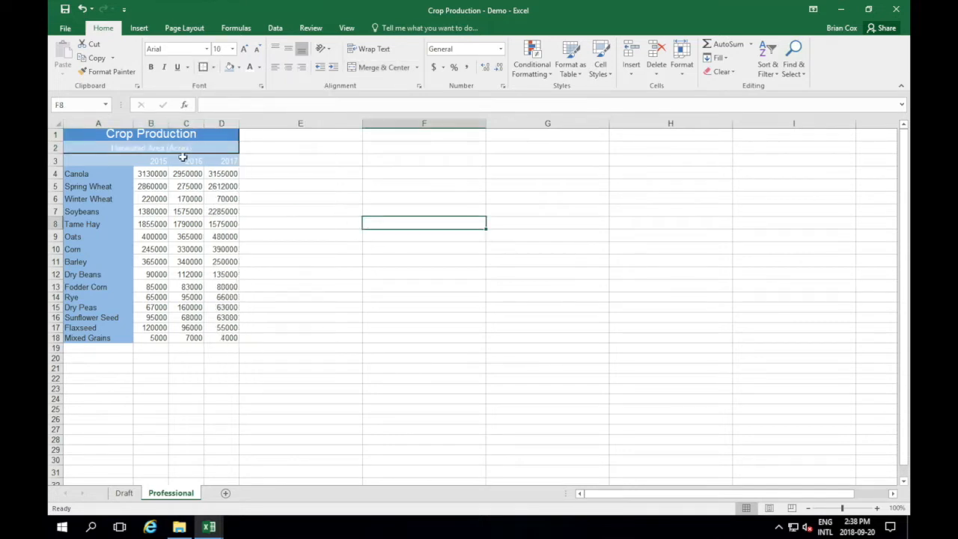
# Apply All Borders to the crop names and values in A4:D18.
pyautogui.moveTo(118, 174); pyautogui.dragTo(225, 337)
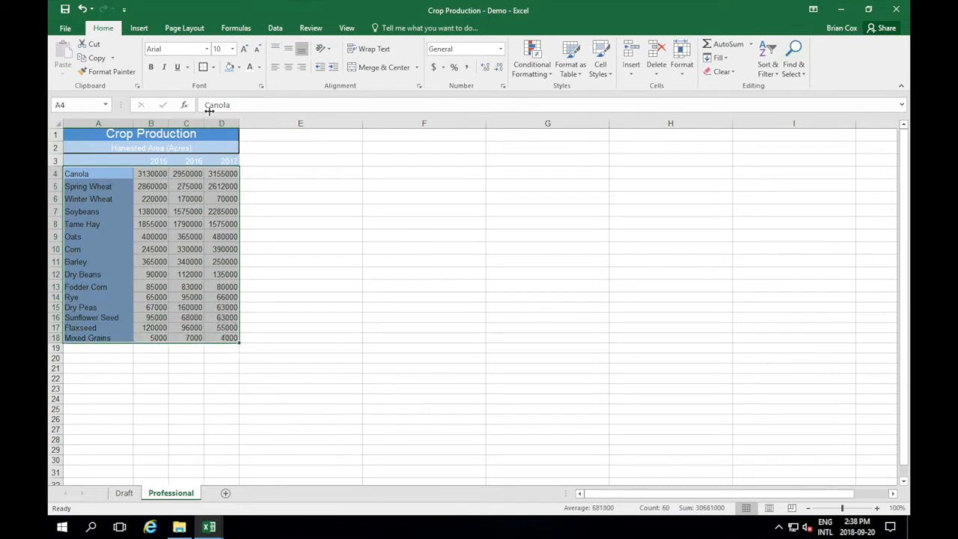
pyautogui.click(212, 67)
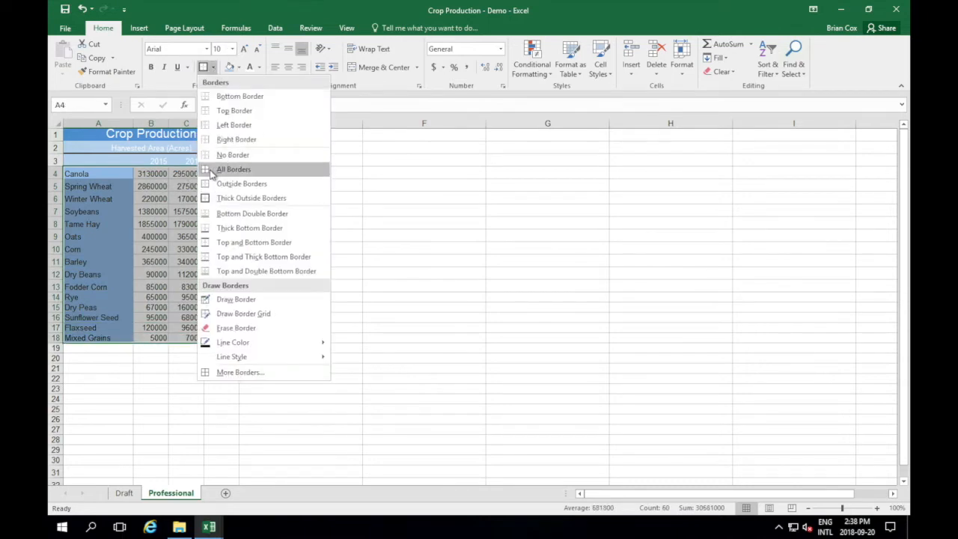
pyautogui.click(243, 167)
pyautogui.click(313, 196)
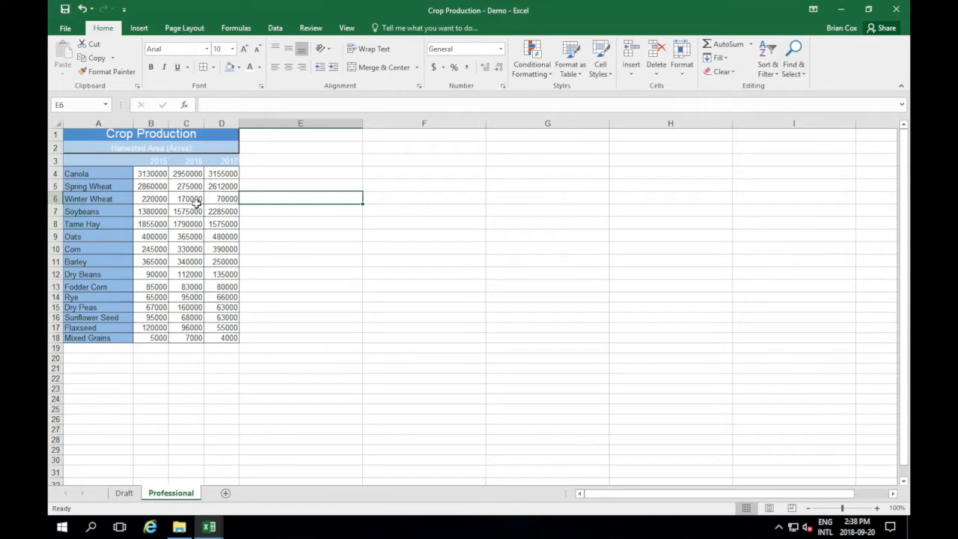
pyautogui.click(154, 160)
pyautogui.click(182, 161)
pyautogui.click(221, 164)
pyautogui.click(298, 226)
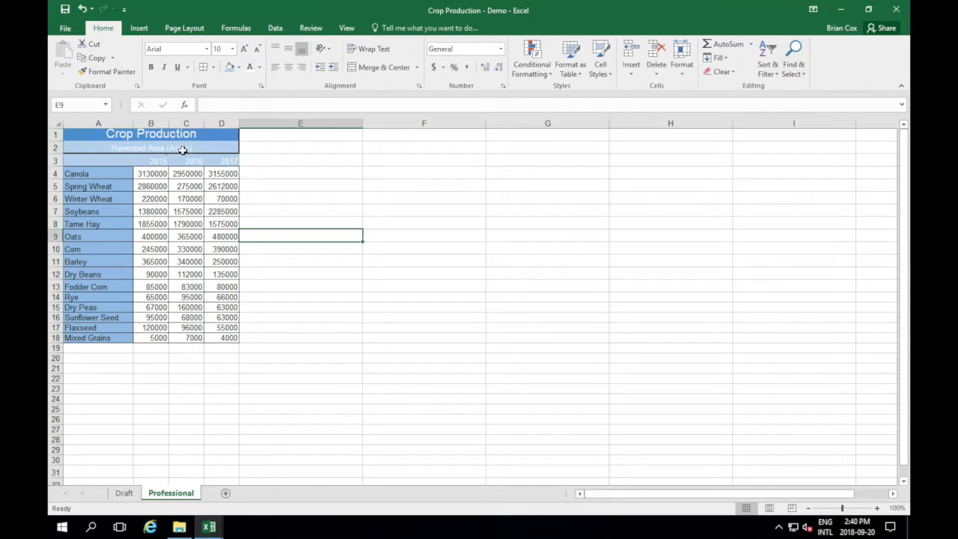
# Format the 2015 Canola value in B4 as Number with the 1000 separator, and widen column B to fit it.
pyautogui.rightClick(153, 174)
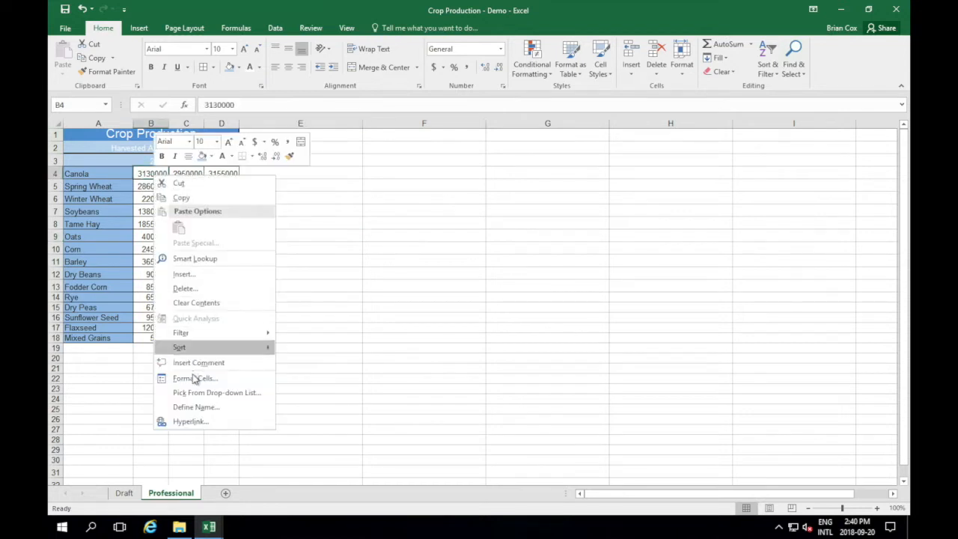
pyautogui.click(191, 379)
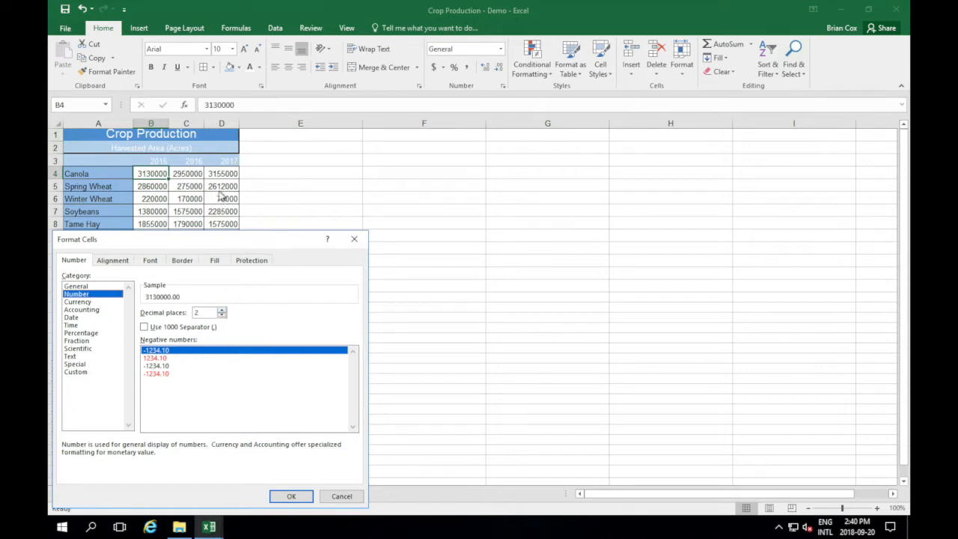
pyautogui.click(144, 328)
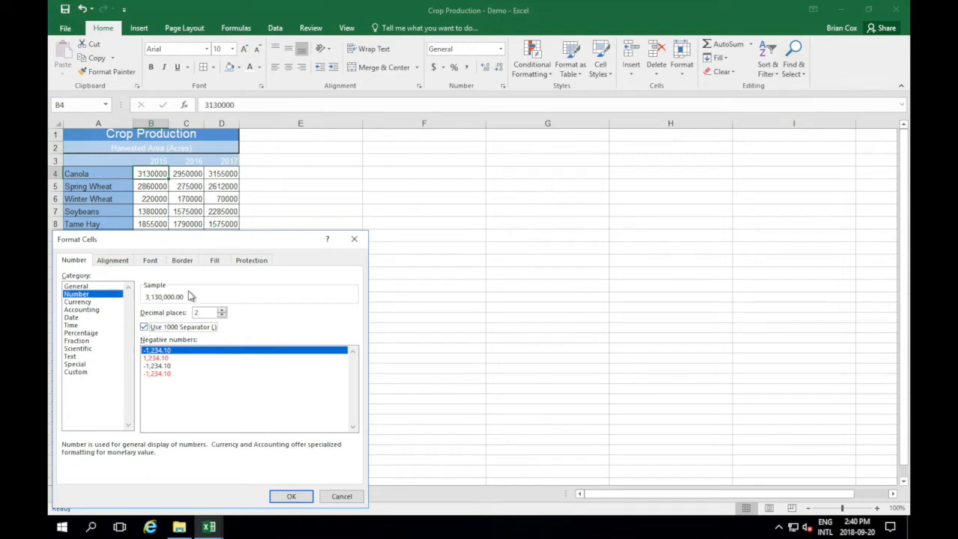
pyautogui.click(288, 498)
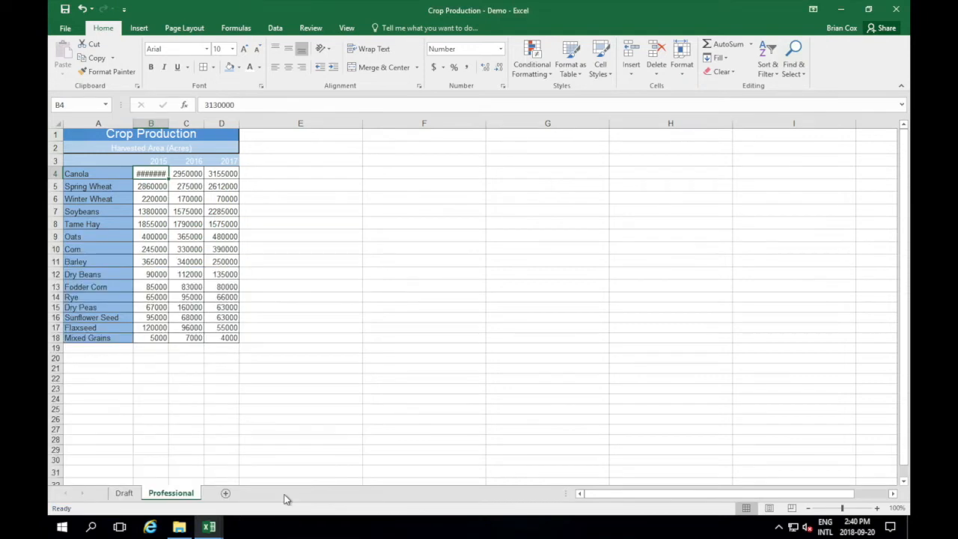
pyautogui.click(307, 286)
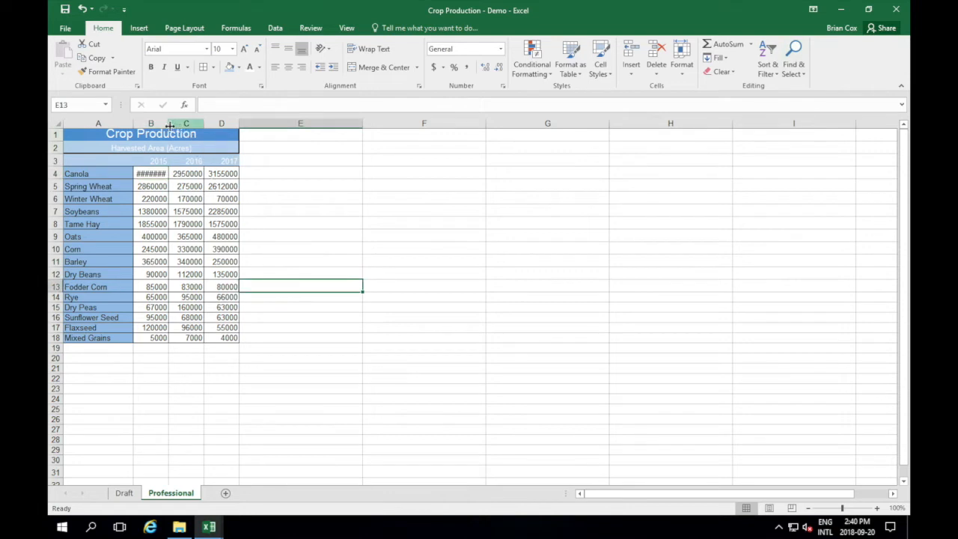
pyautogui.moveTo(168, 123); pyautogui.dragTo(184, 125)
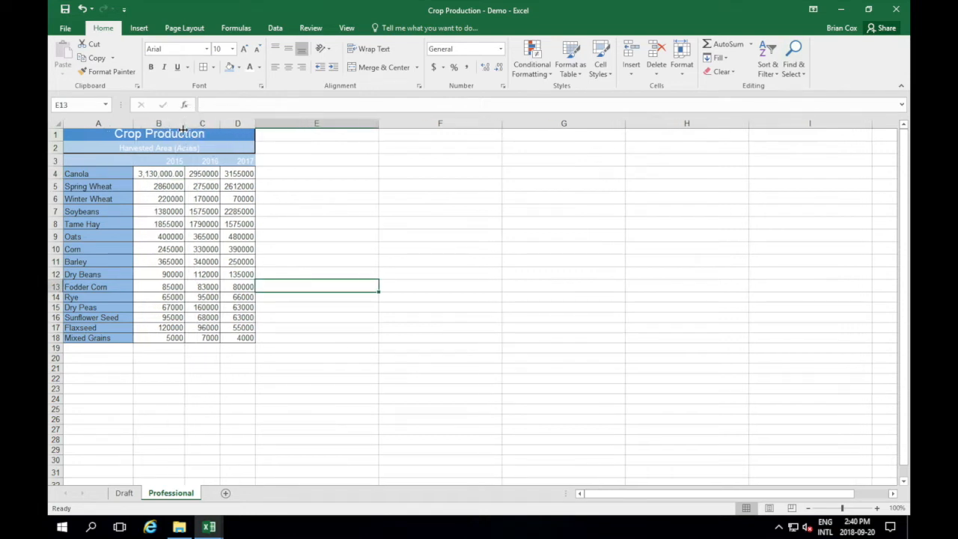
# Set the number format of the 2015 Canola value in B4 to 0 decimal places.
pyautogui.click(163, 173)
pyautogui.rightClick(164, 174)
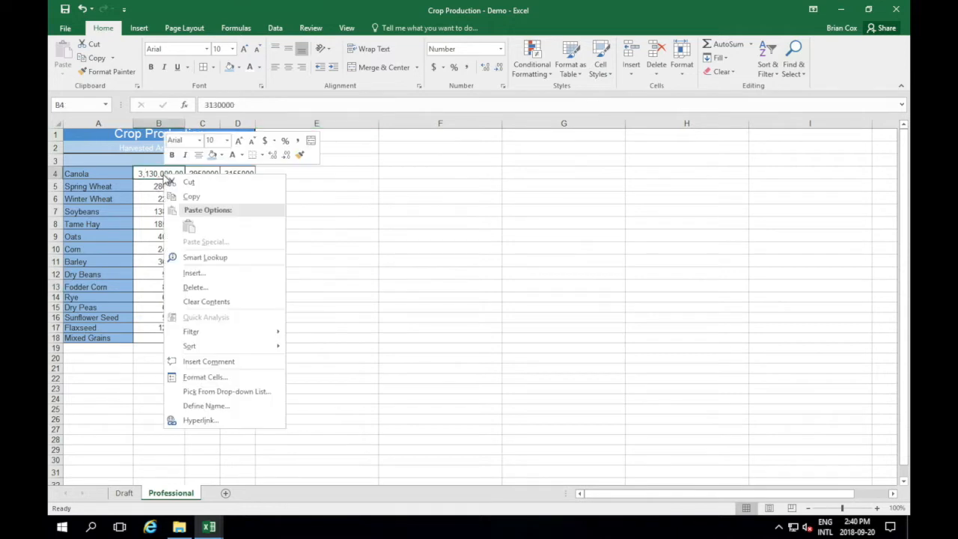
pyautogui.click(196, 378)
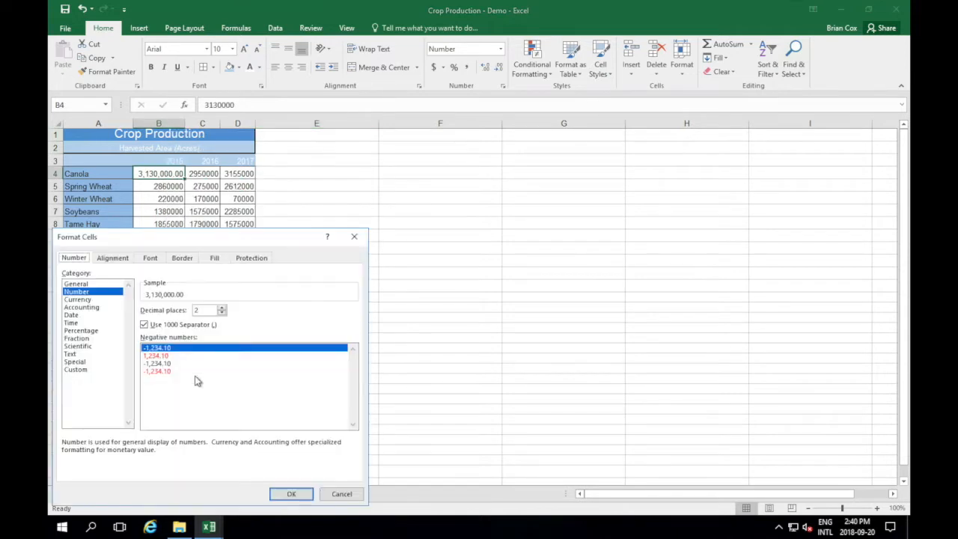
pyautogui.click(221, 313)
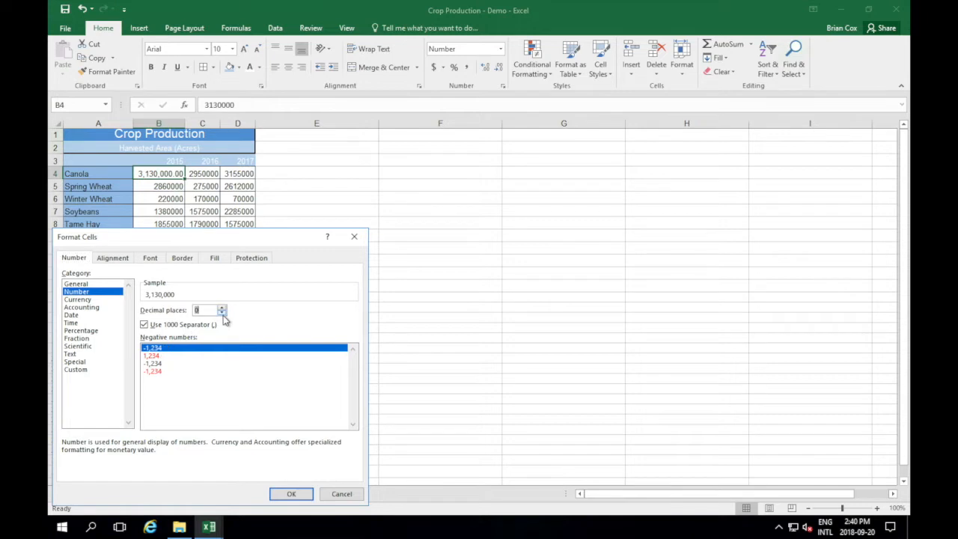
pyautogui.click(283, 494)
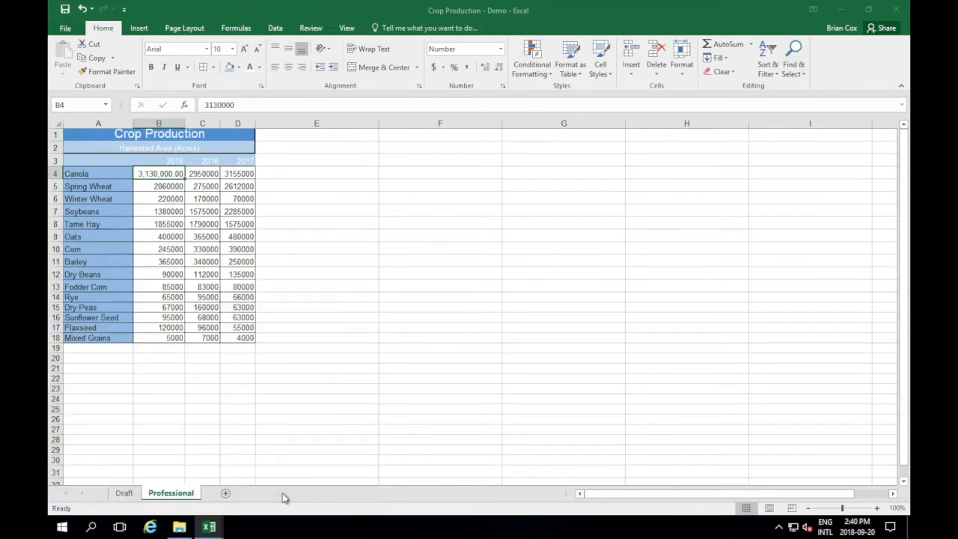
pyautogui.click(303, 321)
# Copy B4's number format across the 2015 to 2017 crop values with Format Painter.
pyautogui.click(166, 174)
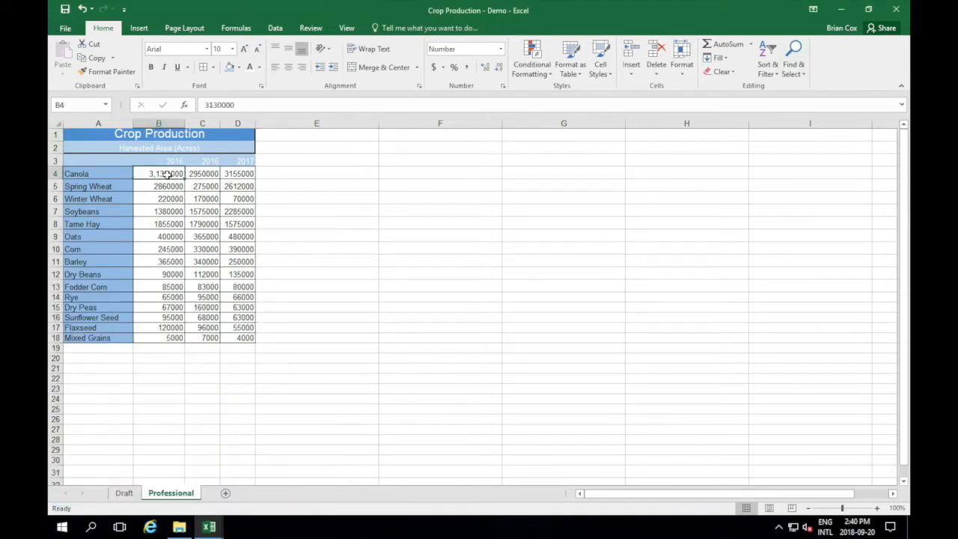
pyautogui.click(110, 72)
pyautogui.moveTo(166, 174)
pyautogui.mouseDown()
pyautogui.moveTo(226, 293)
pyautogui.moveTo(236, 344)
pyautogui.mouseUp()
pyautogui.click(311, 285)
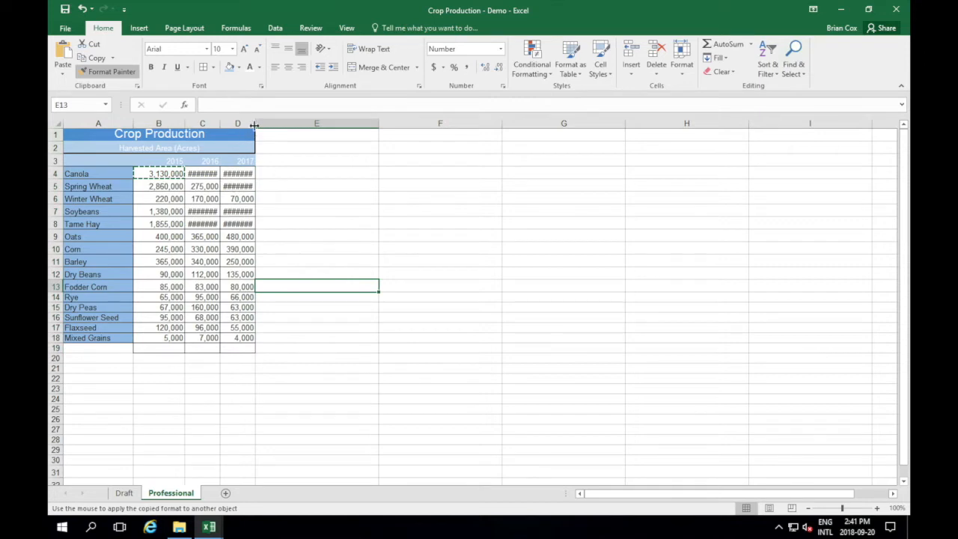
# AutoFit the widths of columns D and C to their values, and switch off Format Painter.
pyautogui.doubleClick(256, 123)
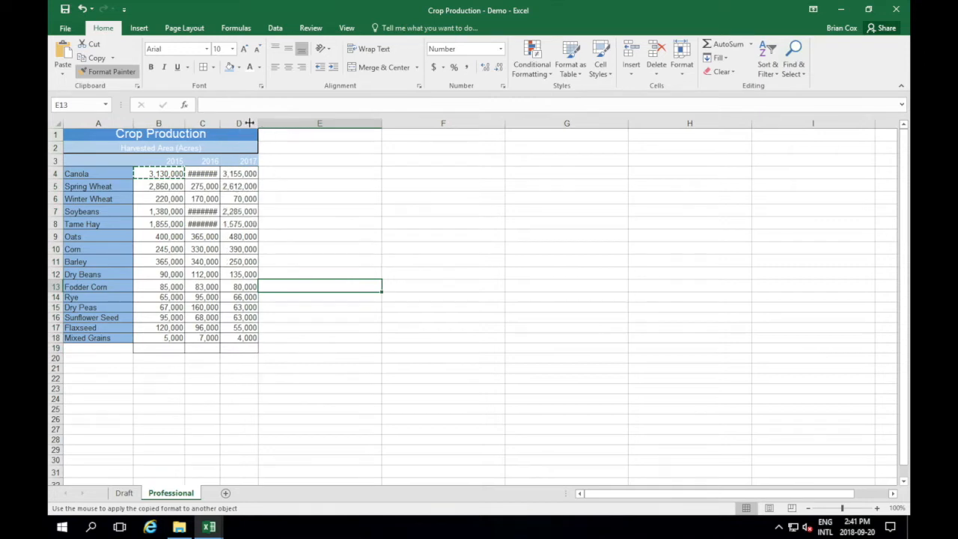
pyautogui.doubleClick(219, 122)
pyautogui.click(363, 249)
pyautogui.press('Escape')
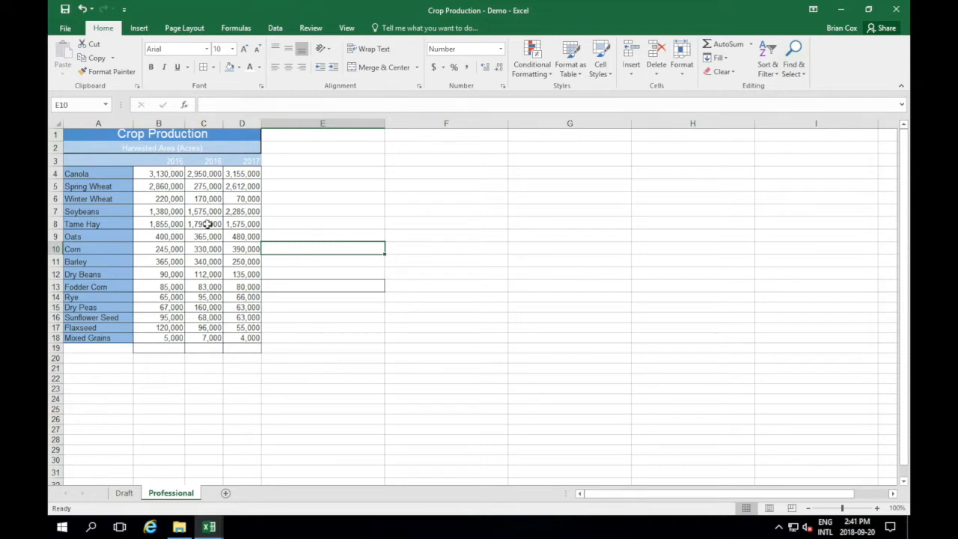
# Try left and right alignment on the years and values in B3:D18, and center them horizontally.
pyautogui.moveTo(160, 162); pyautogui.dragTo(247, 338)
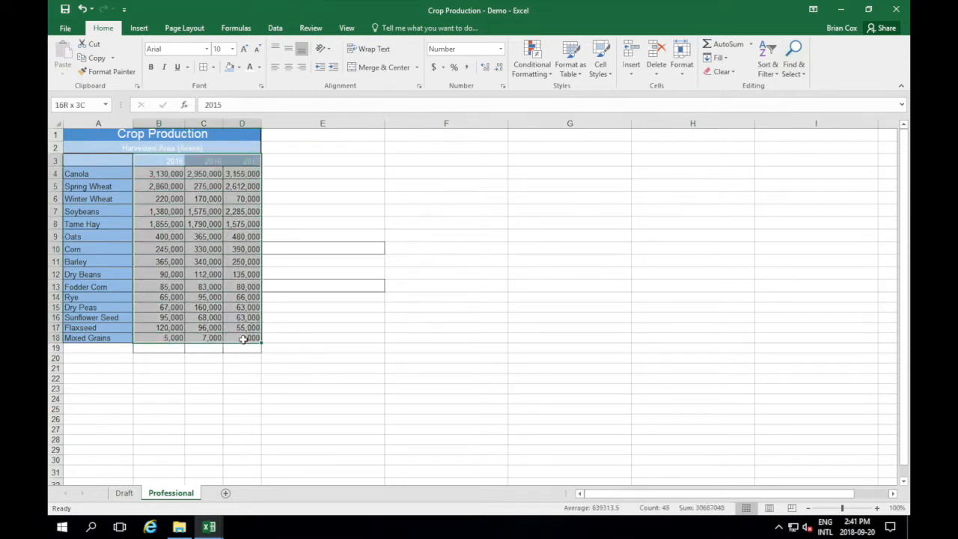
pyautogui.click(289, 68)
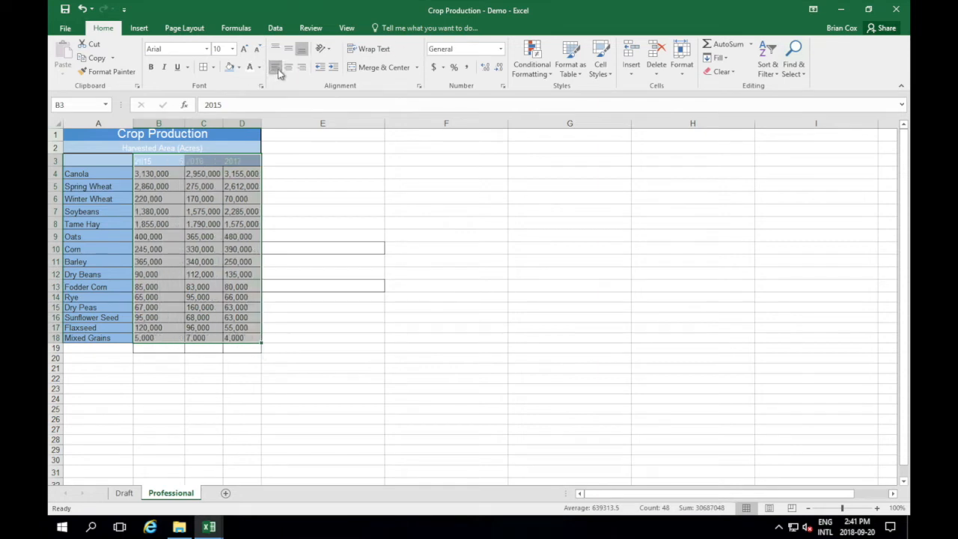
pyautogui.click(302, 68)
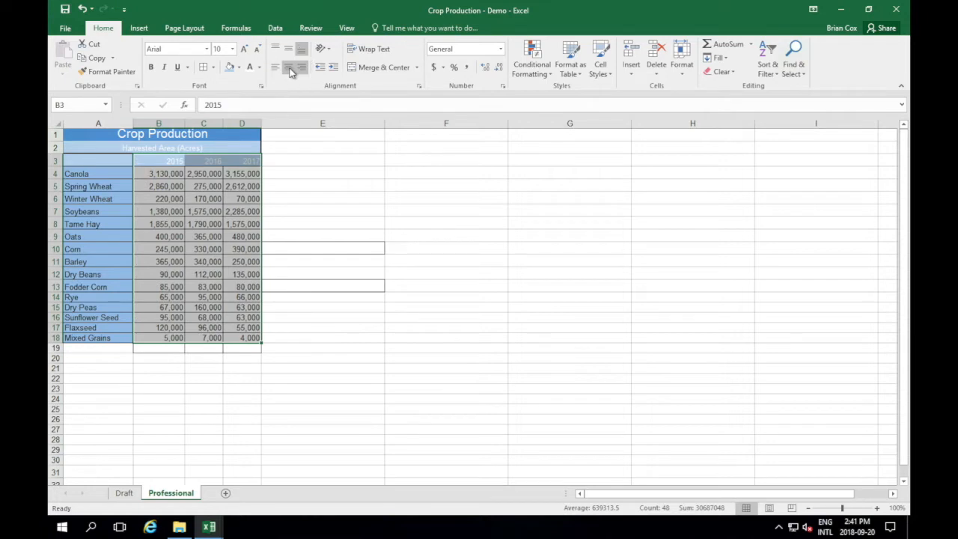
pyautogui.click(291, 70)
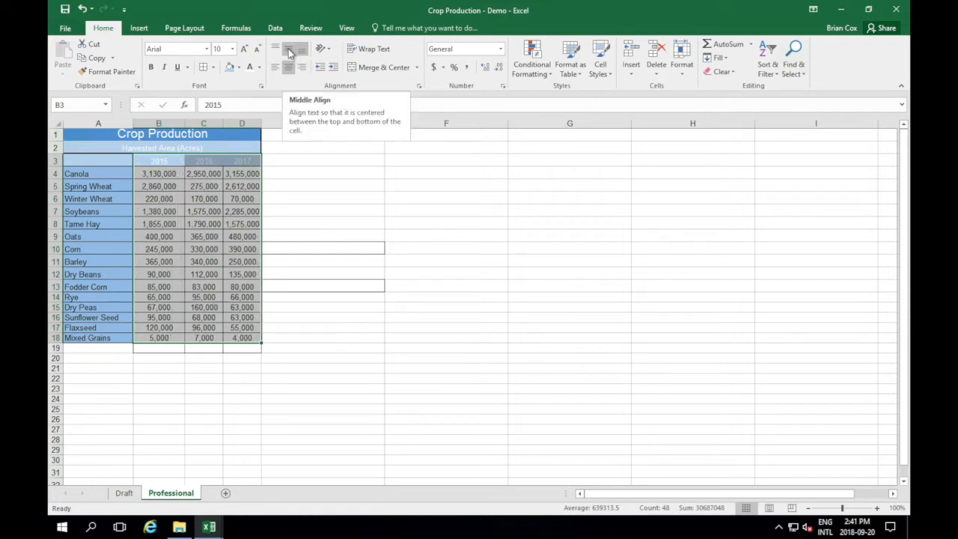
pyautogui.click(309, 199)
# Try a much taller row 4 with the 2016 Canola value in C4 middle-aligned vertically, and undo both changes.
pyautogui.moveTo(56, 180); pyautogui.dragTo(55, 259)
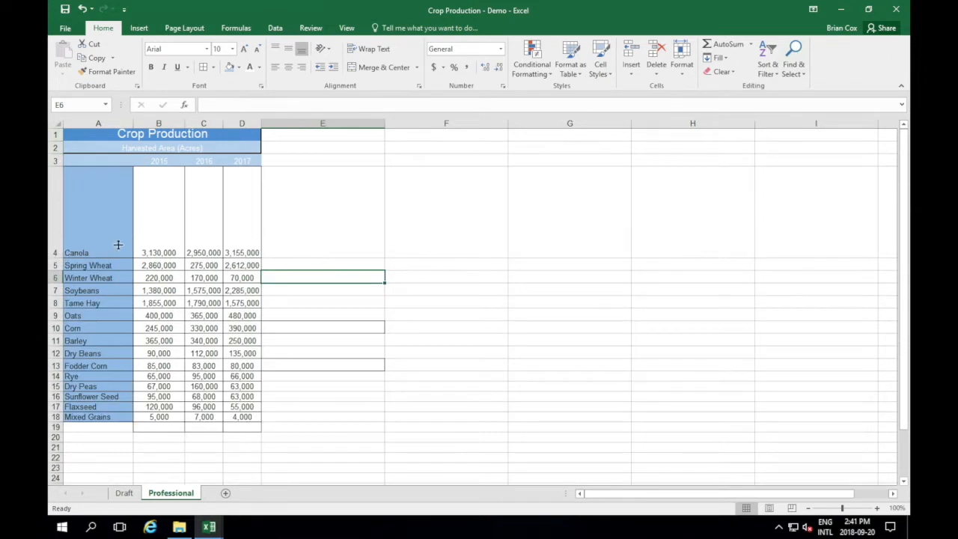
pyautogui.click(205, 240)
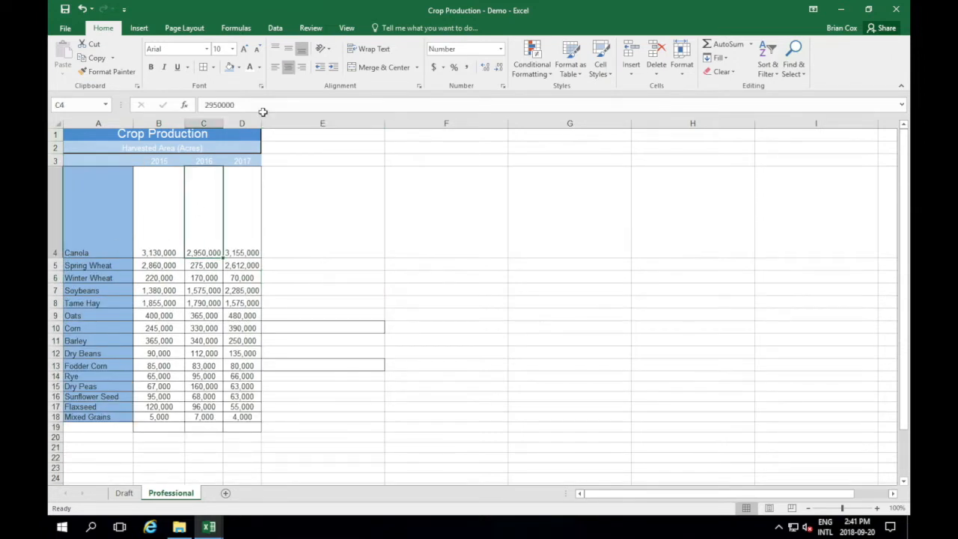
pyautogui.click(289, 49)
pyautogui.click(313, 185)
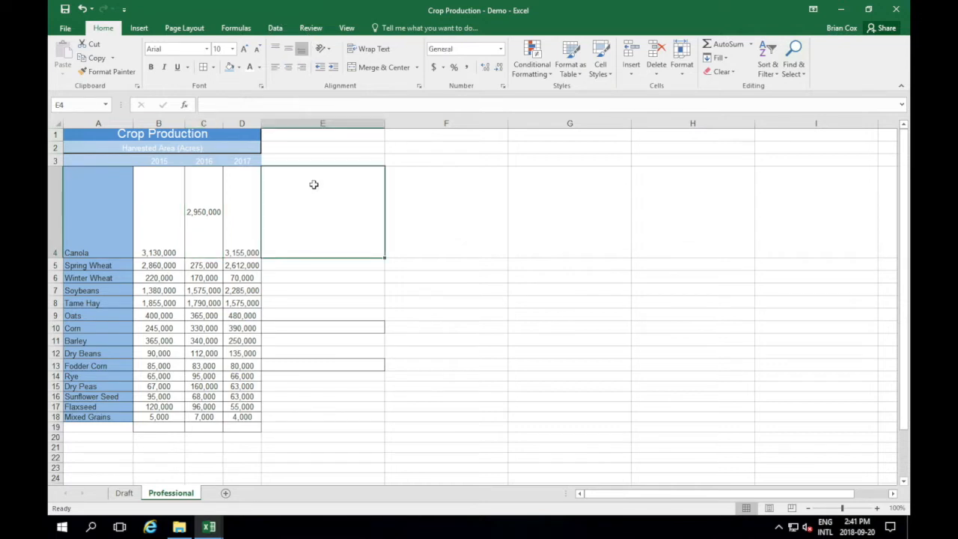
pyautogui.hotkey('ctrl', 'z')
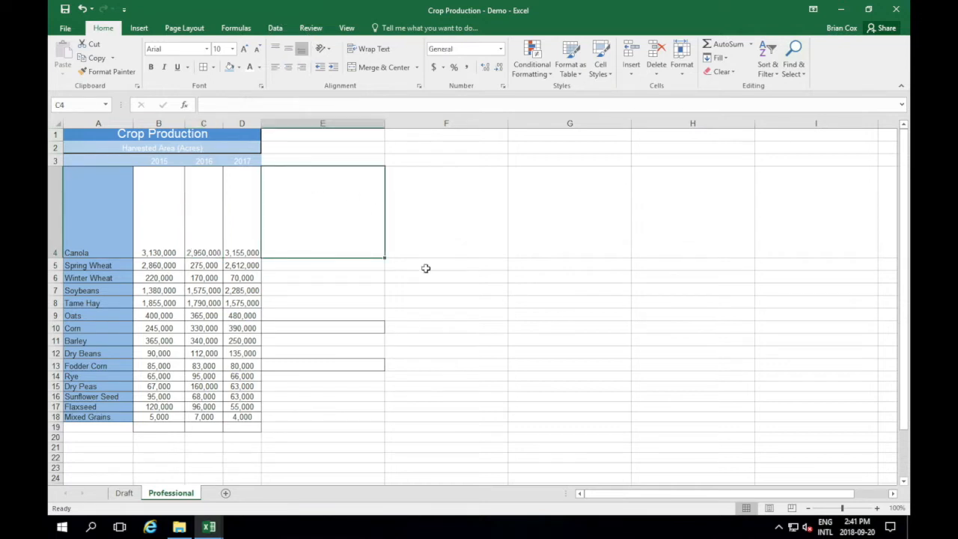
pyautogui.hotkey('ctrl', 'z')
pyautogui.click(440, 388)
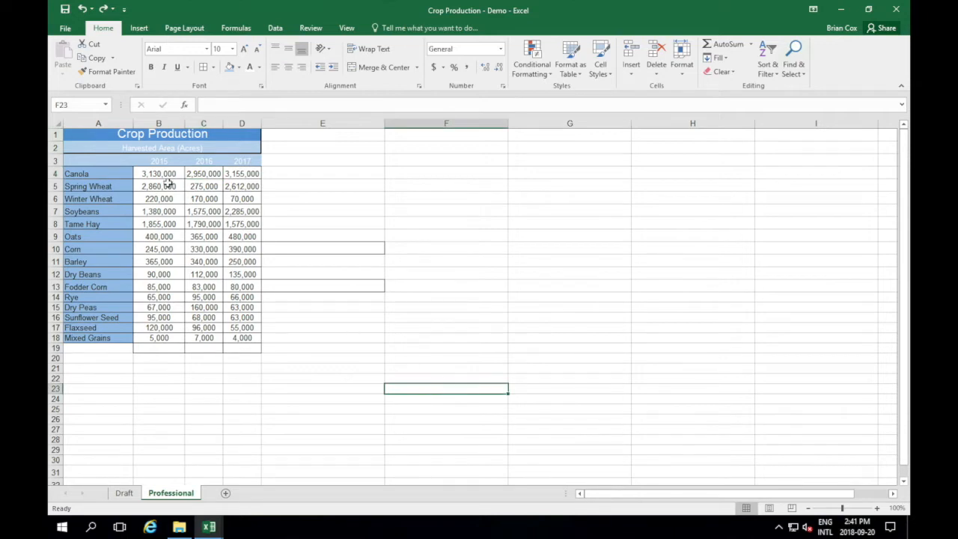
# Left-align the crop values in B4:D18.
pyautogui.moveTo(147, 173); pyautogui.dragTo(232, 288)
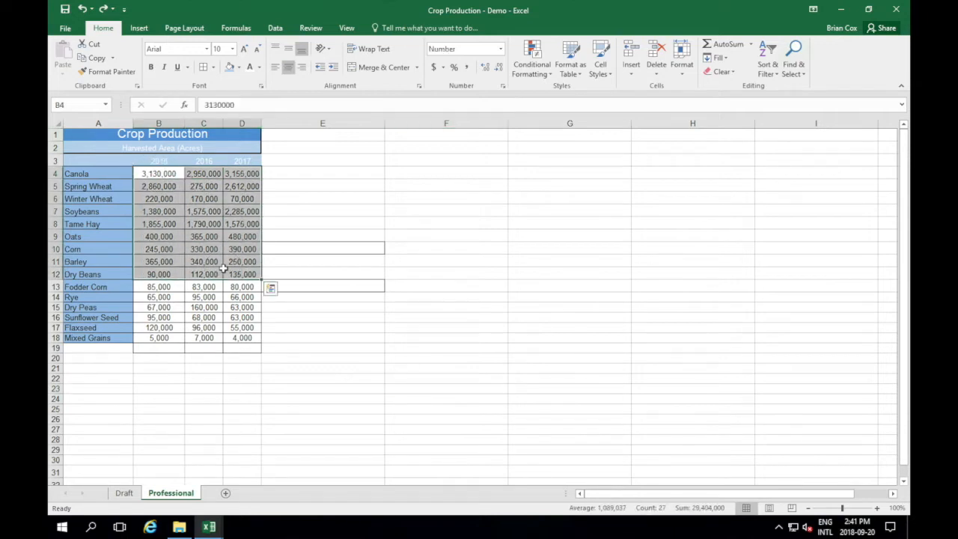
pyautogui.click(229, 289)
pyautogui.moveTo(150, 173); pyautogui.dragTo(236, 338)
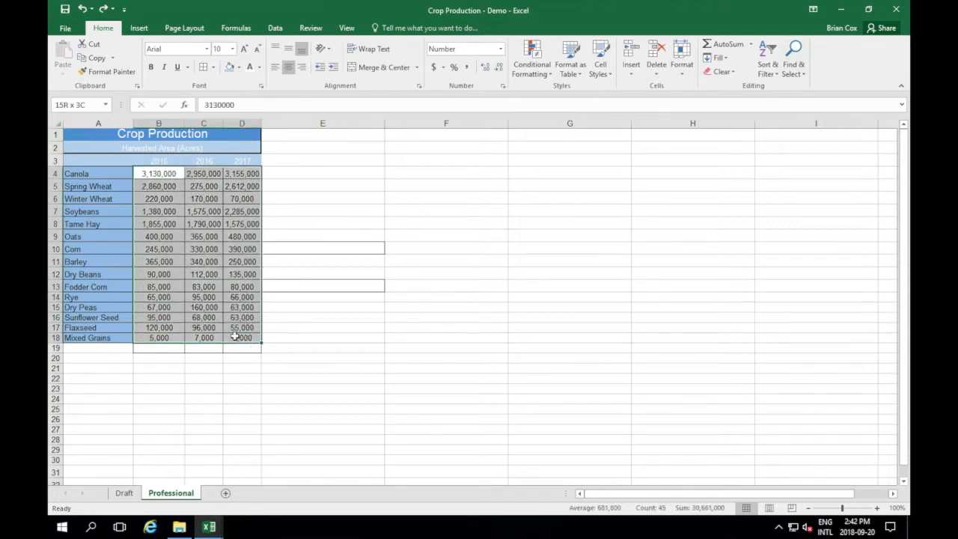
pyautogui.click(276, 67)
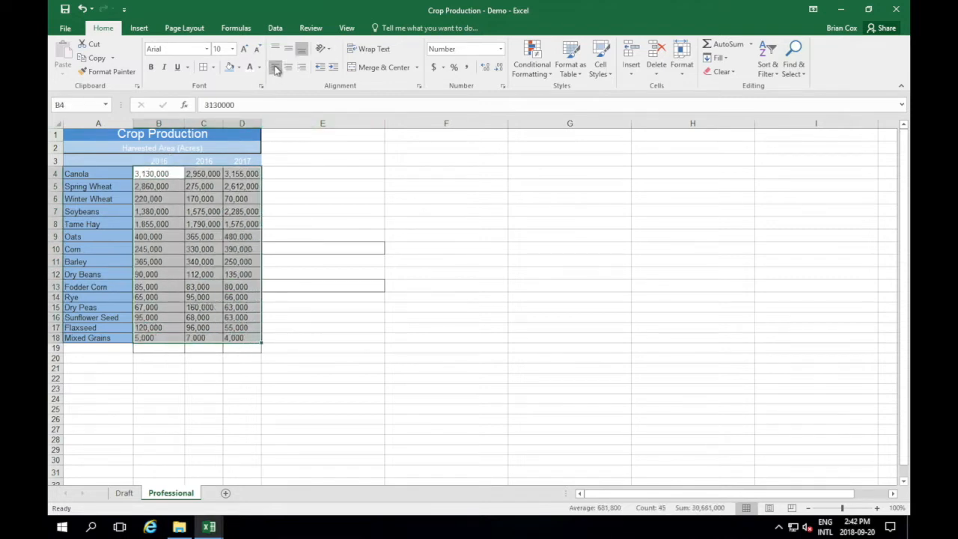
pyautogui.click(334, 196)
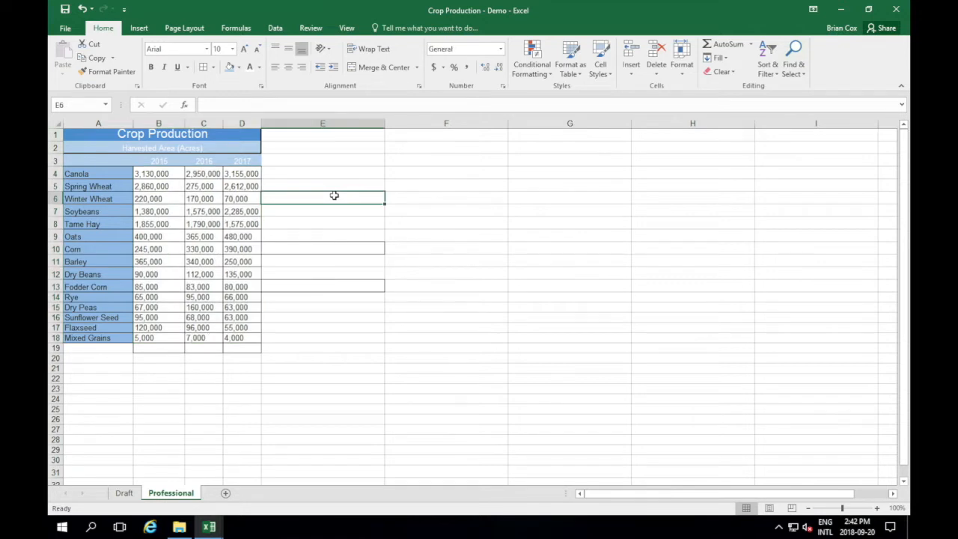
pyautogui.click(426, 368)
# Remove all borders from the empty cells E8:E16 beside the table.
pyautogui.moveTo(299, 227); pyautogui.dragTo(301, 323)
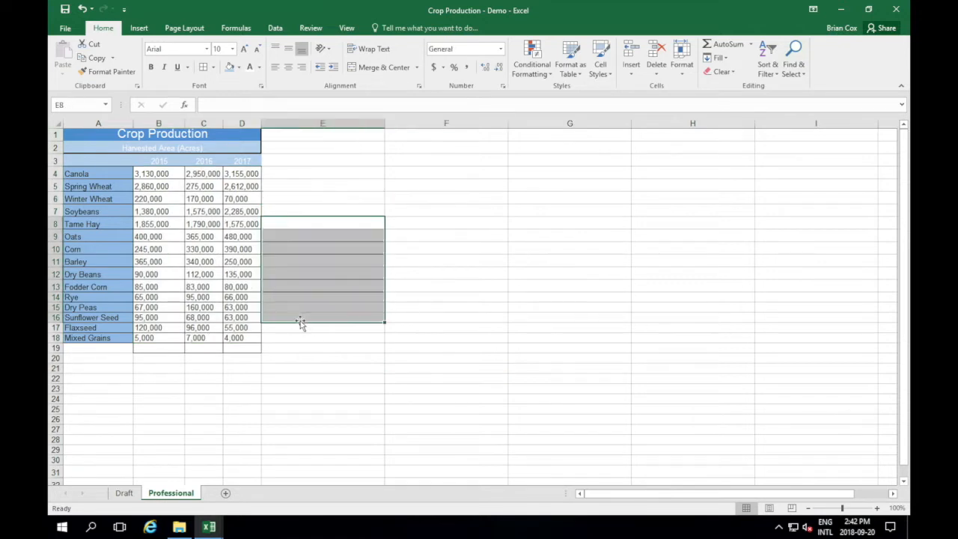
pyautogui.click(212, 67)
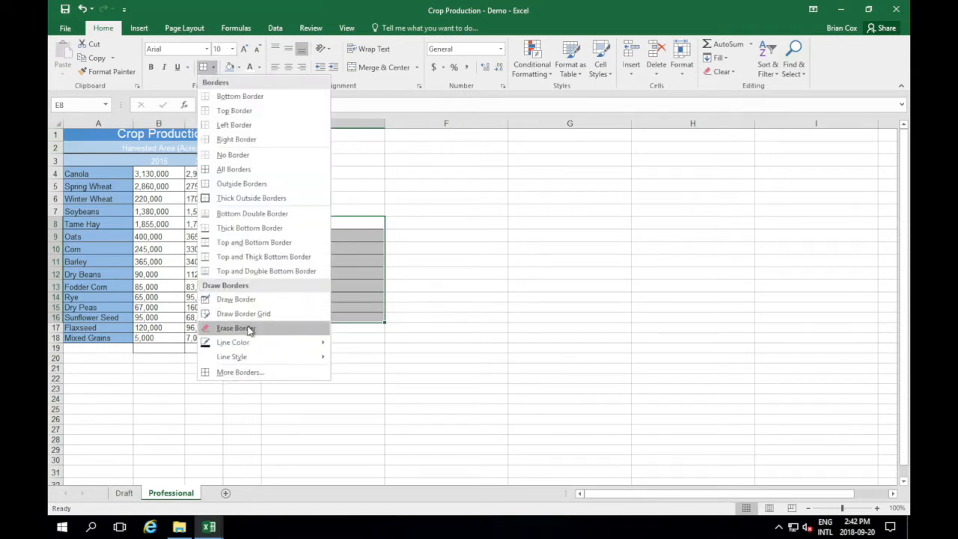
pyautogui.click(250, 154)
pyautogui.click(493, 221)
# Add a right border to the 2017 values in D7:D17.
pyautogui.moveTo(247, 211); pyautogui.dragTo(250, 327)
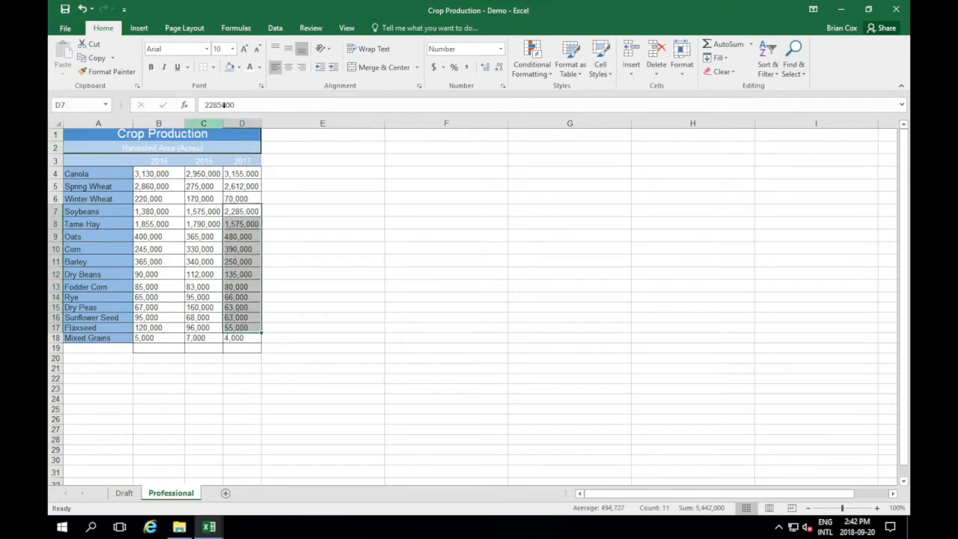
pyautogui.click(212, 67)
pyautogui.click(237, 140)
pyautogui.click(393, 208)
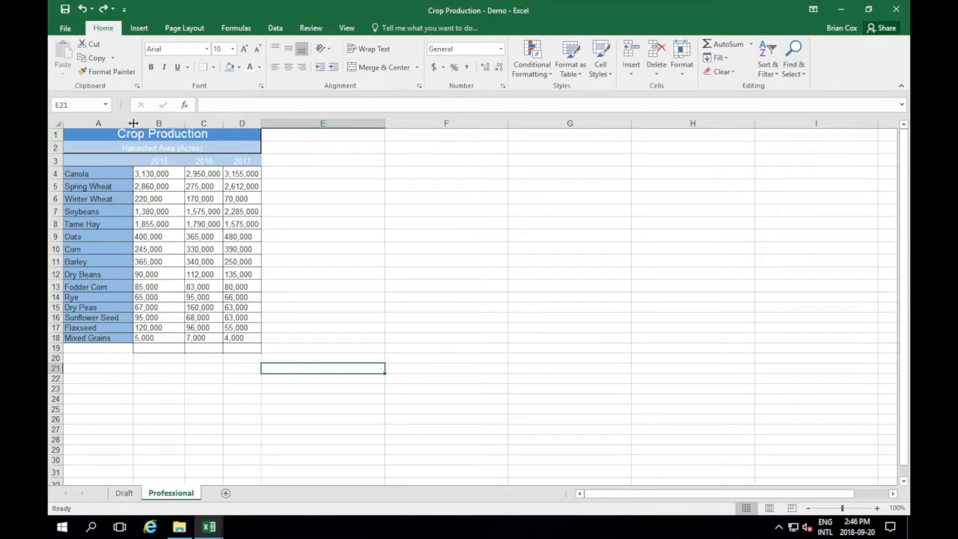
# Narrow column A until the longer crop names are cut off, and wrap the text in A4:A18.
pyautogui.moveTo(134, 122); pyautogui.dragTo(100, 126)
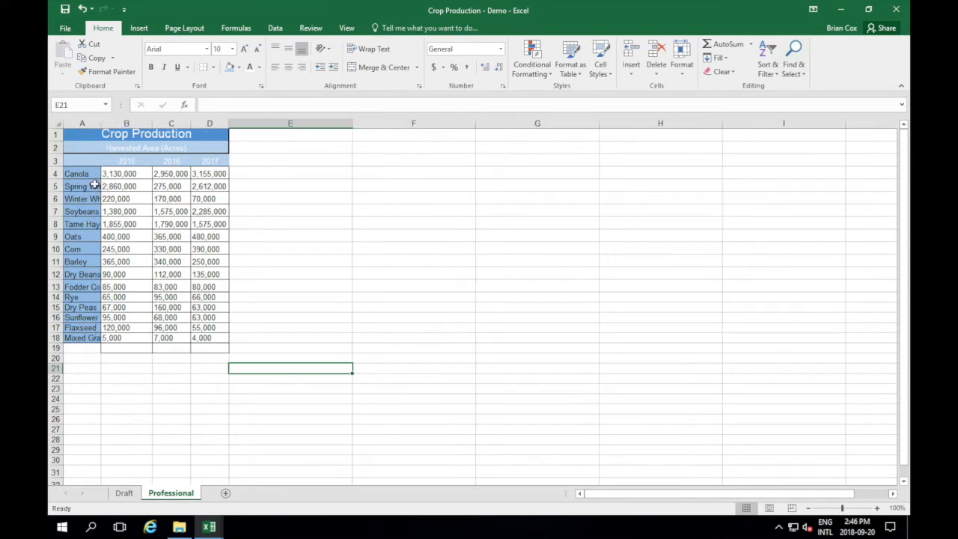
pyautogui.moveTo(88, 177); pyautogui.dragTo(87, 341)
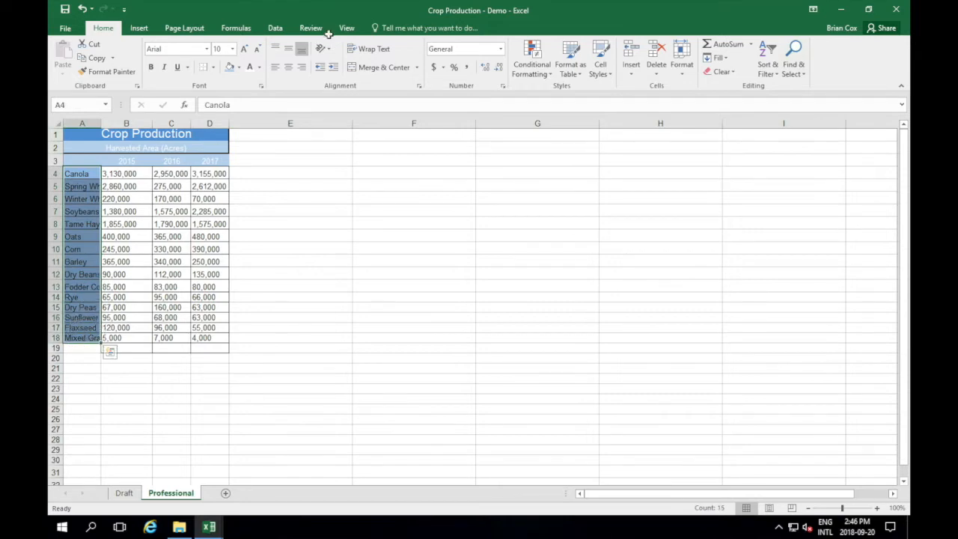
pyautogui.click(361, 51)
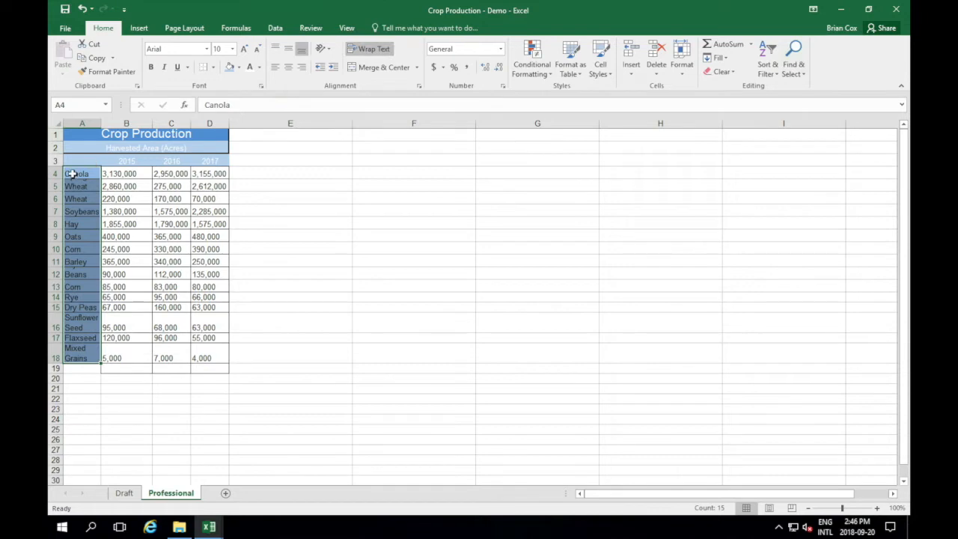
# Increase the height of rows 4 to 18 together so the wrapped crop names fit on two lines, and check the rows.
pyautogui.moveTo(52, 173); pyautogui.dragTo(51, 352)
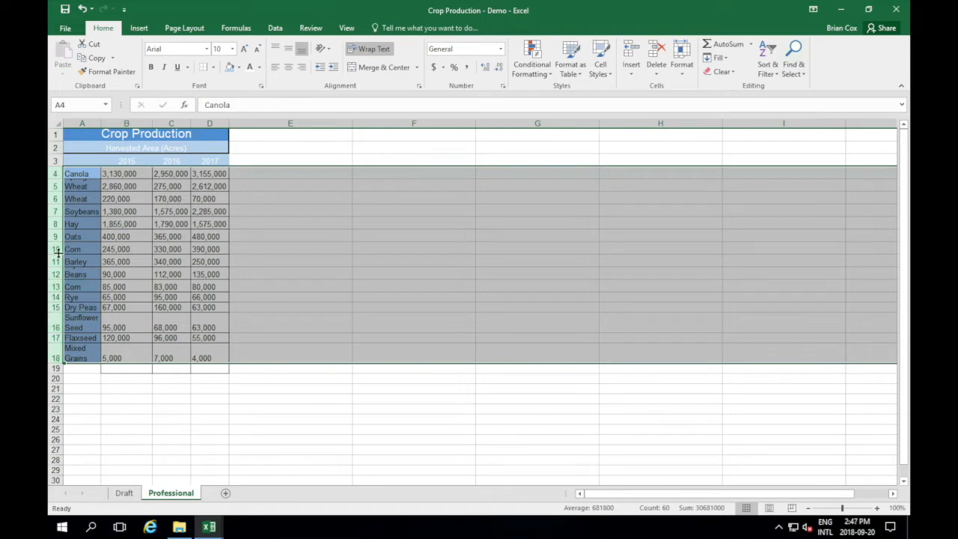
pyautogui.moveTo(55, 252); pyautogui.dragTo(56, 265)
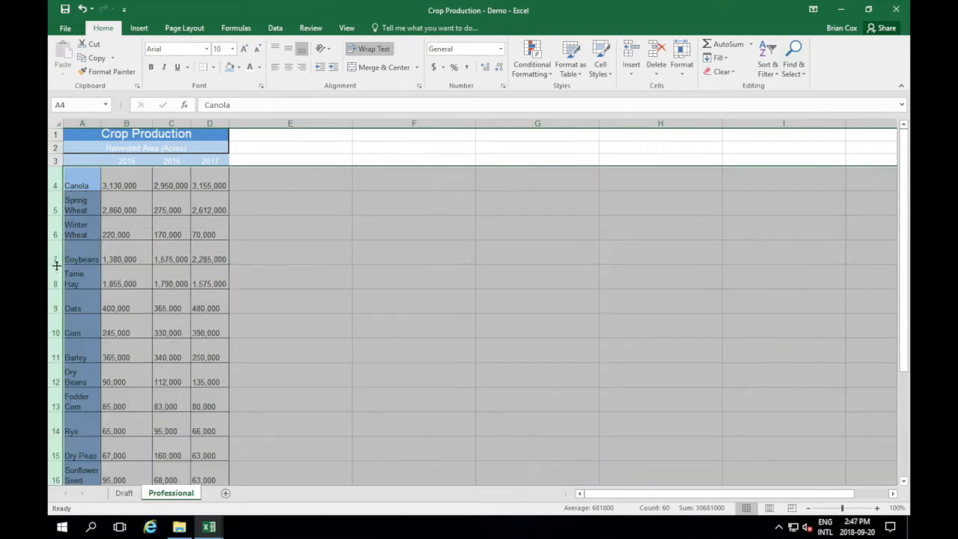
pyautogui.click(319, 275)
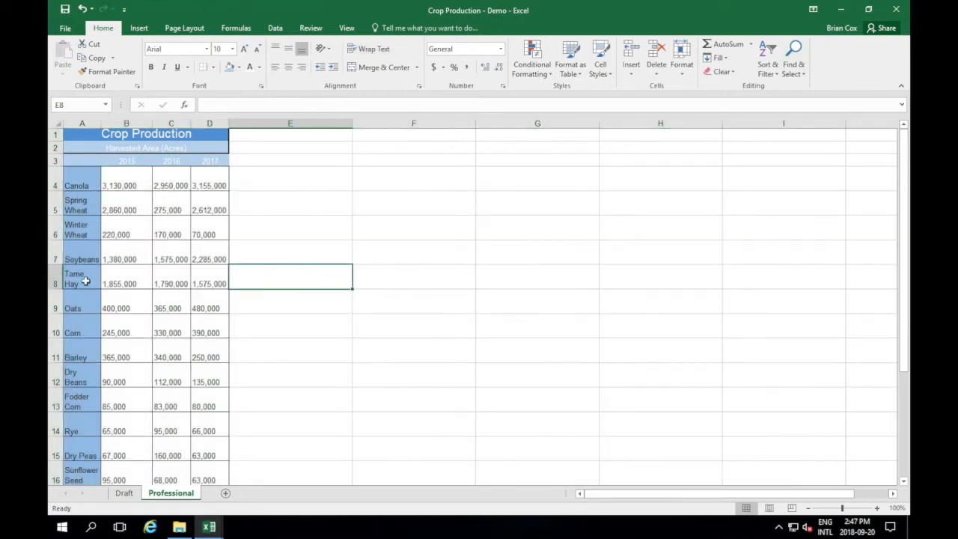
pyautogui.scroll(-1, 86, 365)
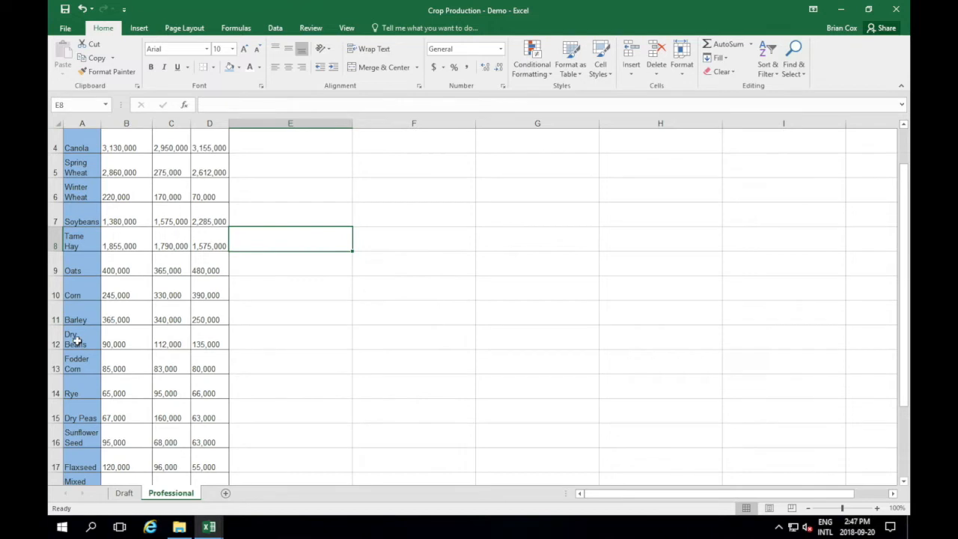
pyautogui.scroll(1, 107, 133)
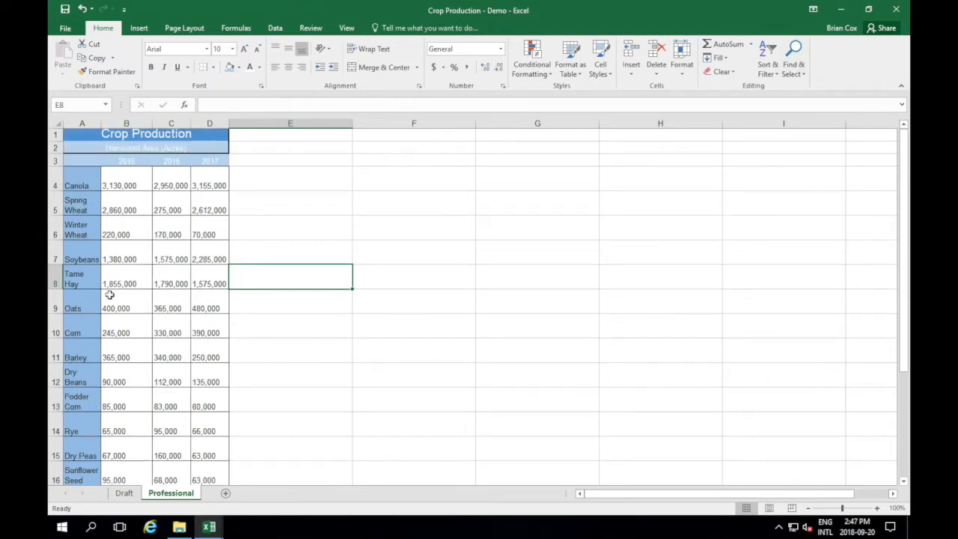
pyautogui.scroll(-3, 109, 294)
pyautogui.scroll(3, 109, 294)
# Undo the row height increase and the text wrapping of the crop names.
pyautogui.hotkey('ctrl', 'z')
pyautogui.hotkey('ctrl', 'z')
pyautogui.hotkey('ctrl', 'z')
pyautogui.hotkey('ctrl', 'z')
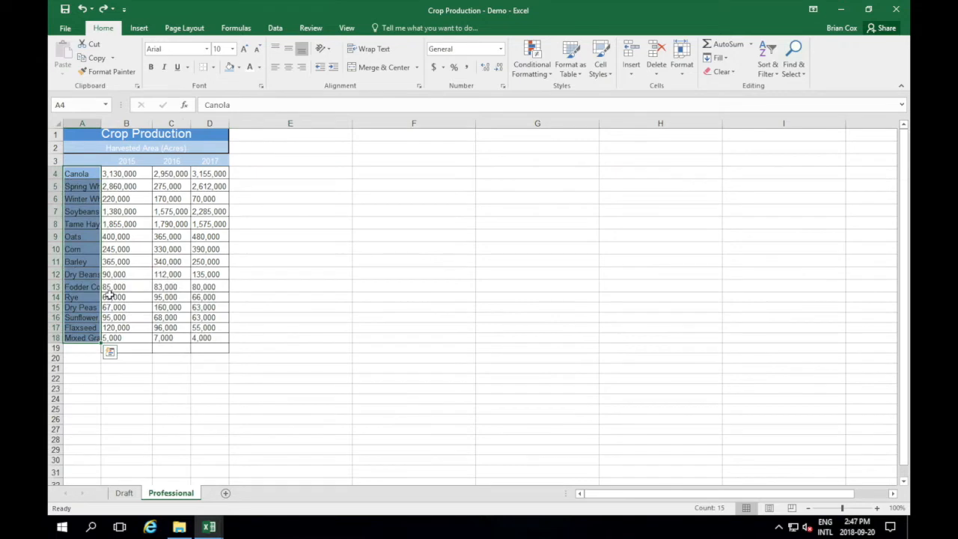
pyautogui.click(172, 389)
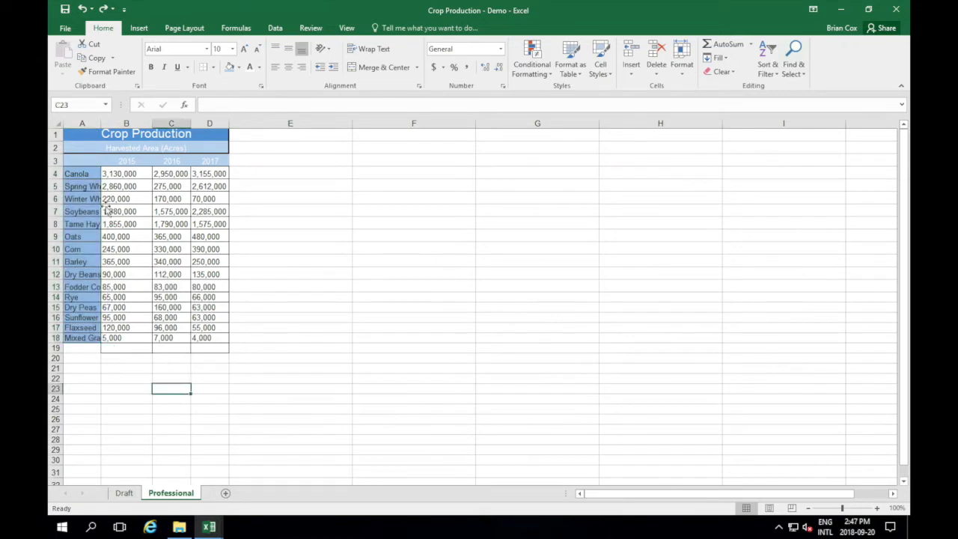
# Widen column A so that every crop name fits on one line.
pyautogui.moveTo(99, 123); pyautogui.dragTo(125, 128)
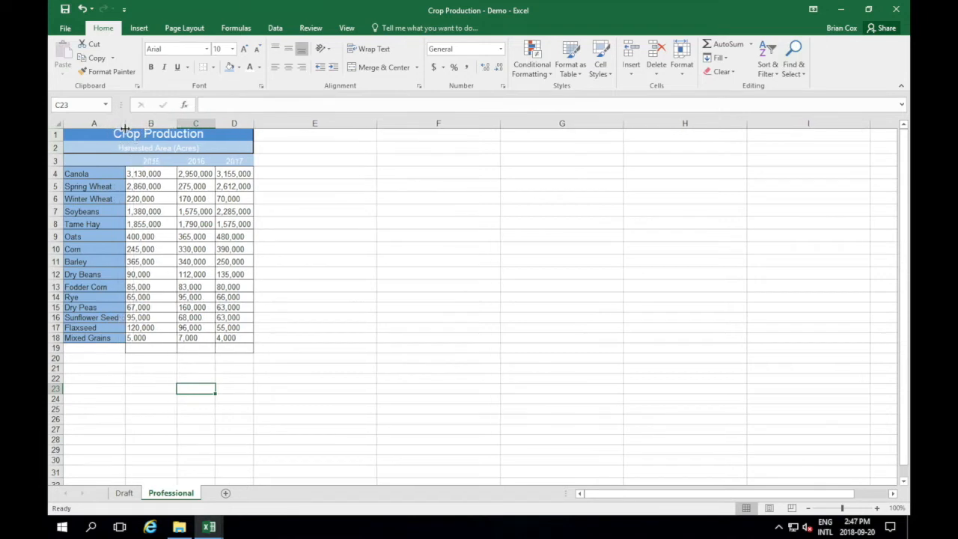
pyautogui.click(312, 297)
pyautogui.click(313, 405)
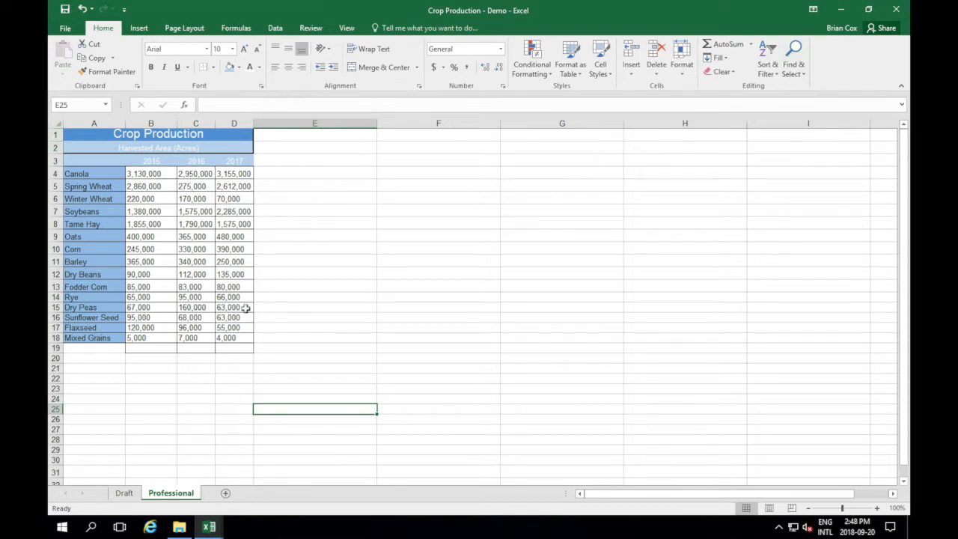
# Create a copy of the Professional sheet at the end of the workbook.
pyautogui.rightClick(175, 498)
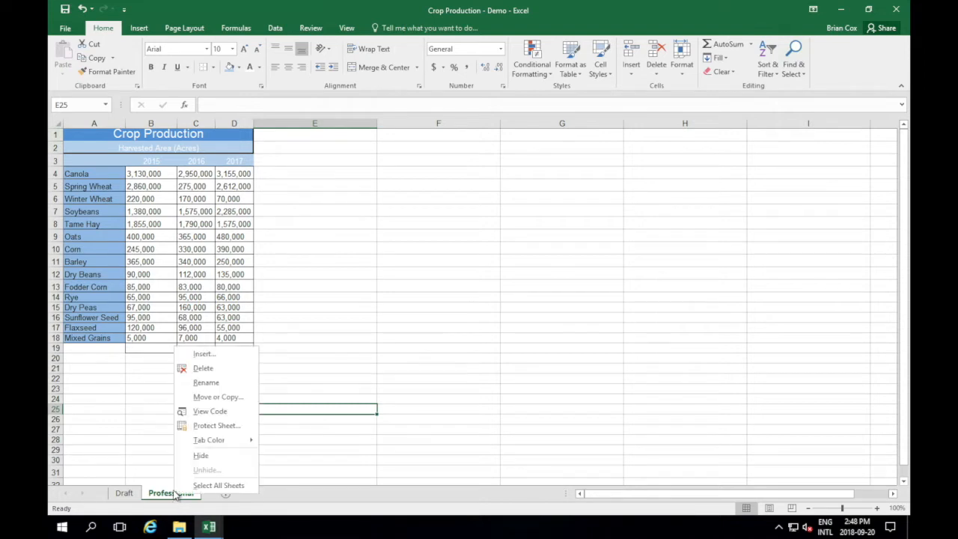
pyautogui.click(209, 397)
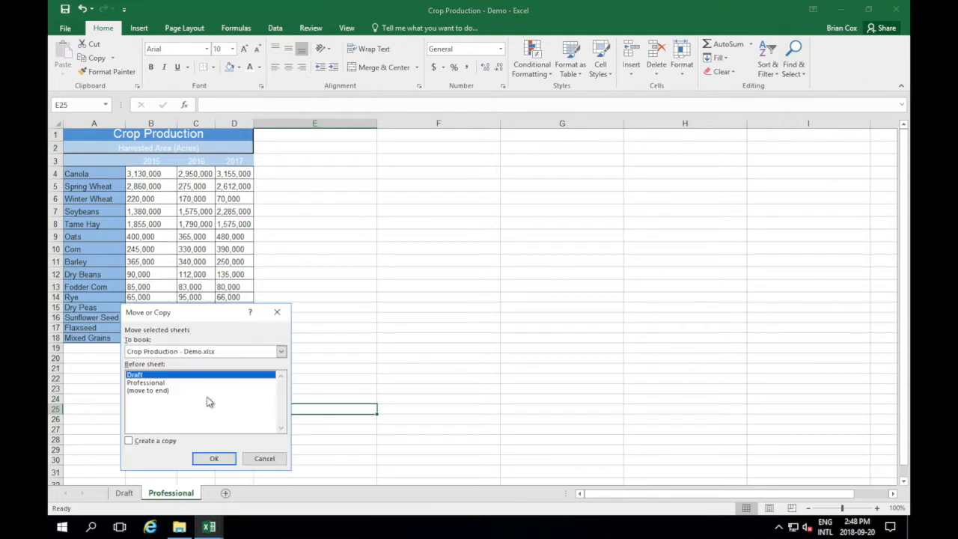
pyautogui.click(129, 441)
pyautogui.click(148, 391)
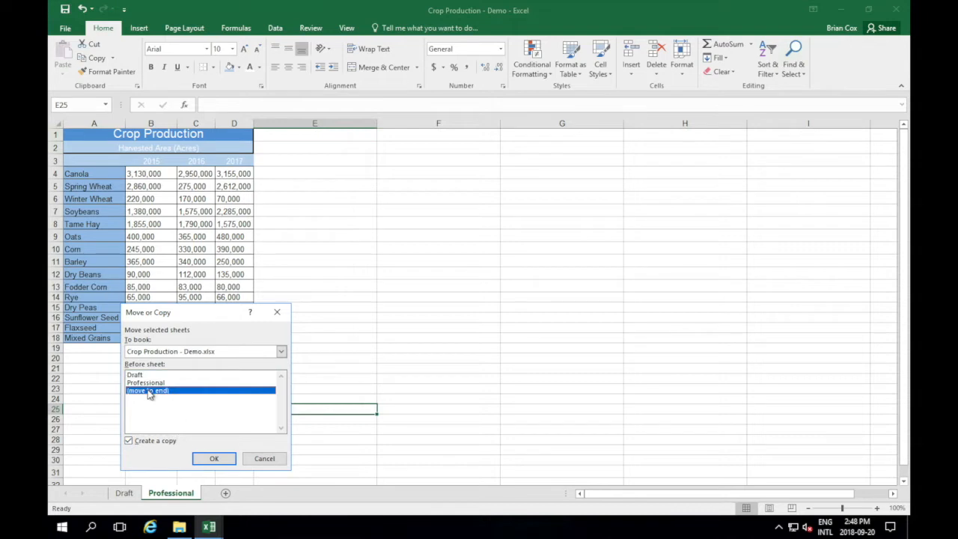
pyautogui.click(209, 459)
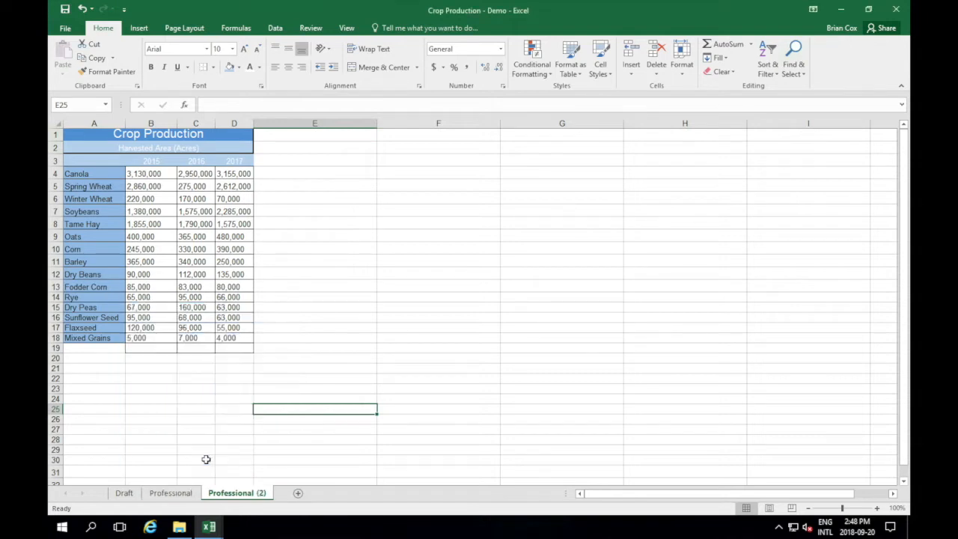
# Rename the copied sheet as Formulas.
pyautogui.rightClick(241, 499)
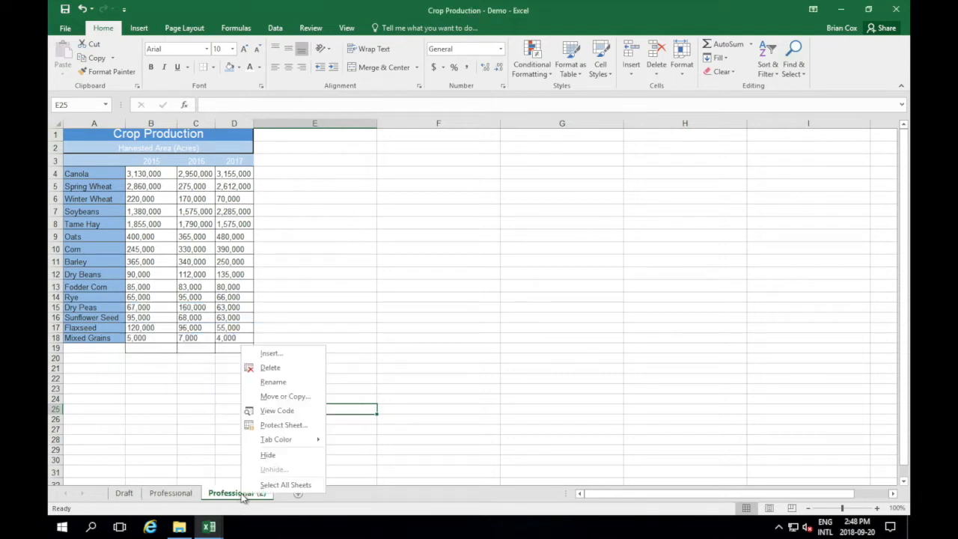
pyautogui.click(277, 384)
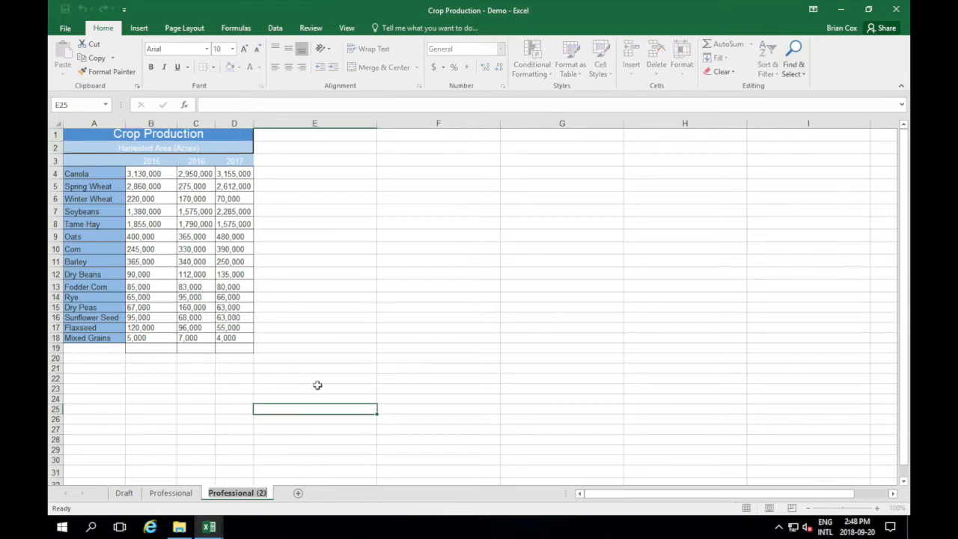
pyautogui.write('Formulas')
pyautogui.click(350, 351)
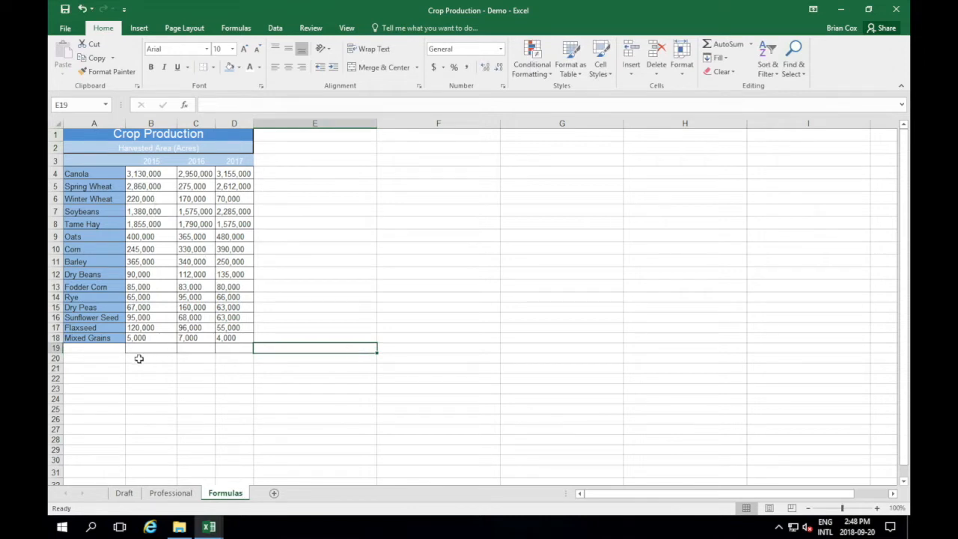
# Remove all borders from cells B19:D19 below the table and apply only a top border to them.
pyautogui.click(113, 358)
pyautogui.moveTo(149, 347); pyautogui.dragTo(226, 348)
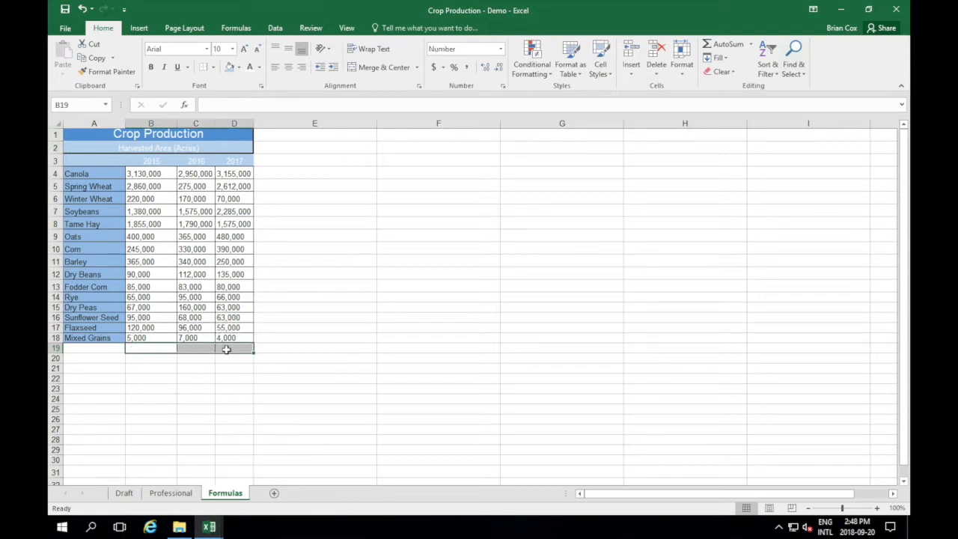
pyautogui.click(212, 67)
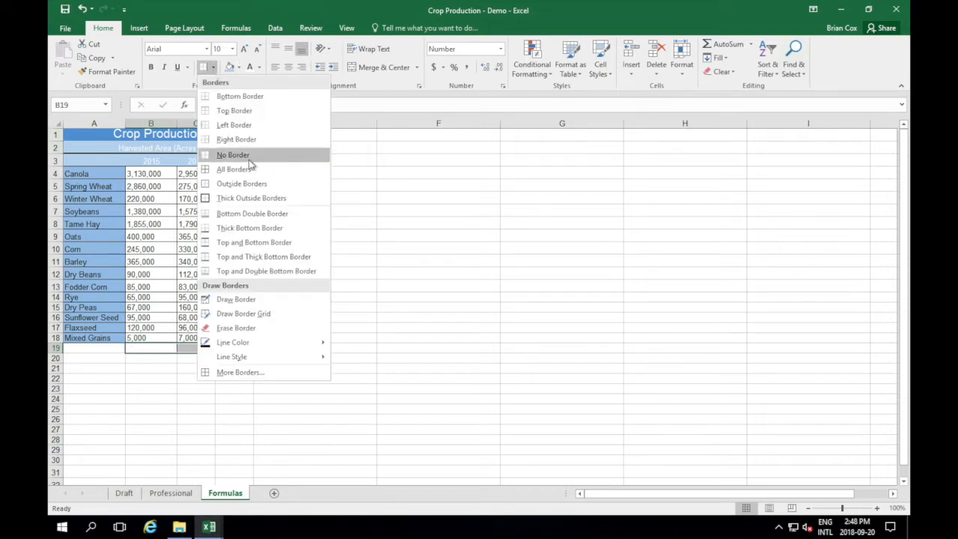
pyautogui.click(246, 156)
pyautogui.click(214, 68)
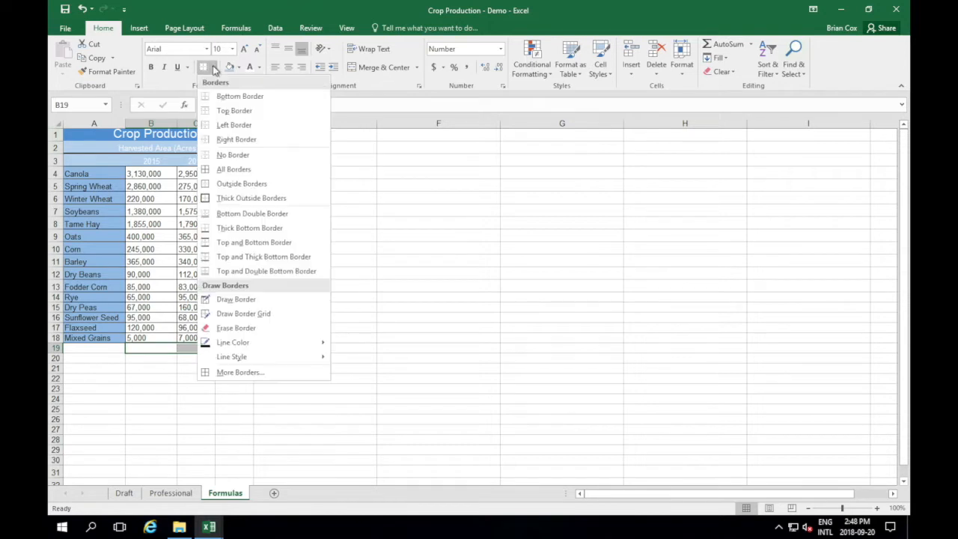
pyautogui.click(230, 111)
pyautogui.click(383, 339)
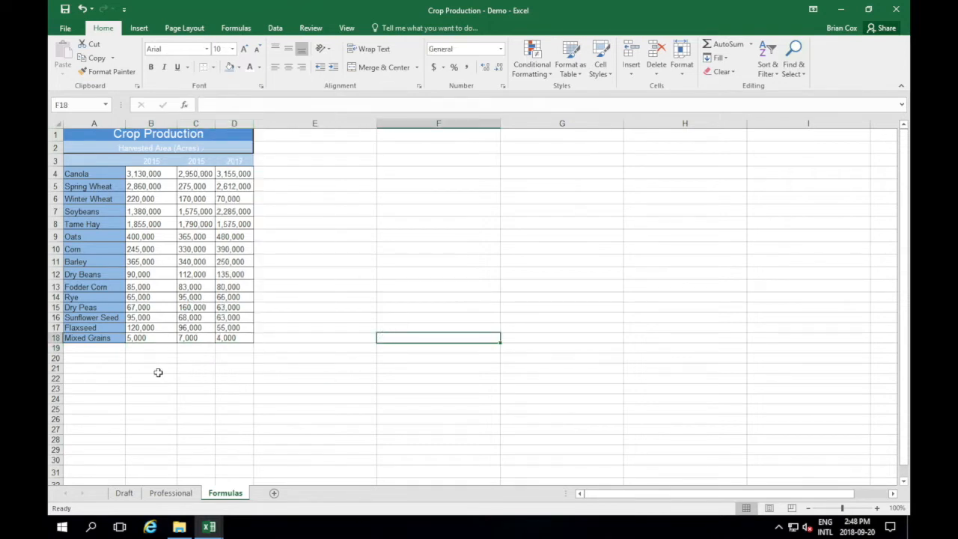
# Enter the label Totals in cell A20.
pyautogui.click(101, 359)
pyautogui.write('T')
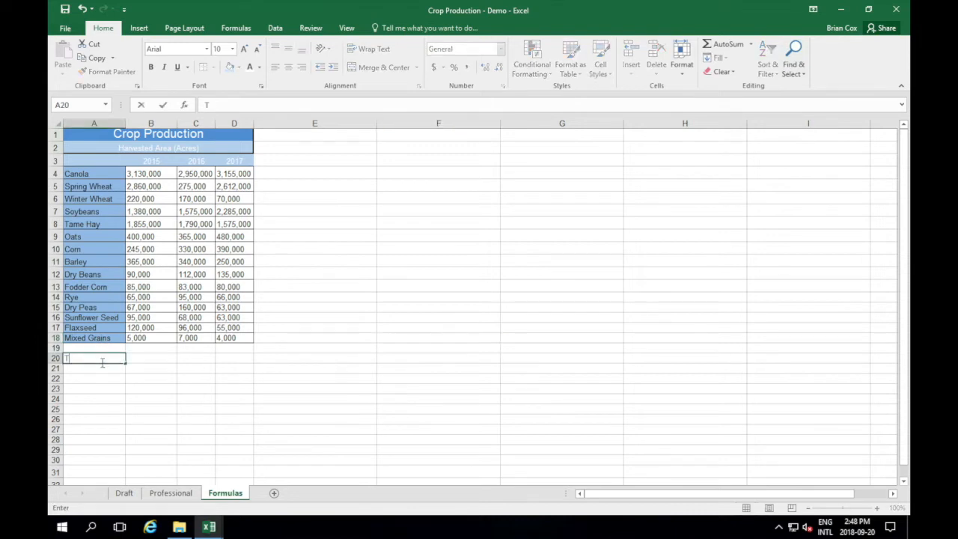
pyautogui.write('otals')
pyautogui.click(132, 400)
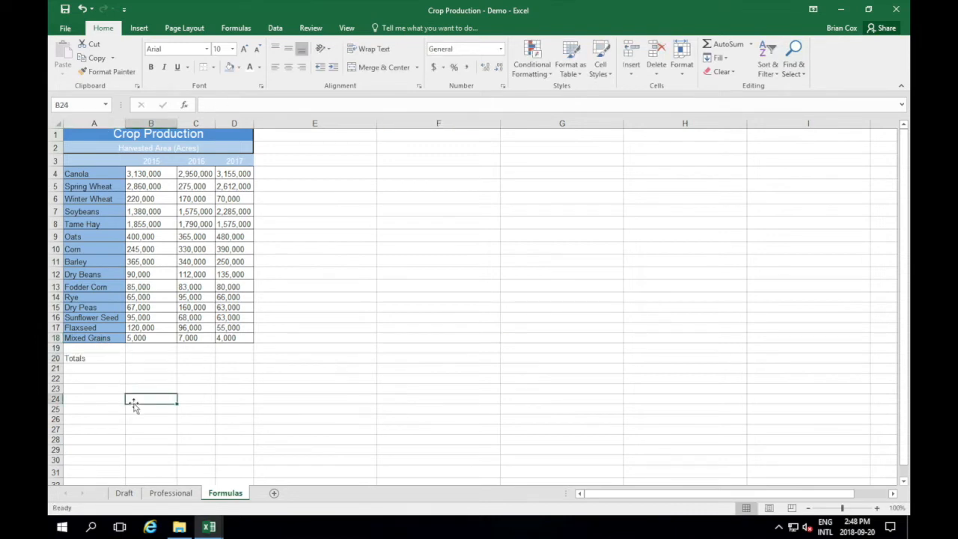
# Set the font size of the Totals label in A20 to 12.
pyautogui.click(92, 359)
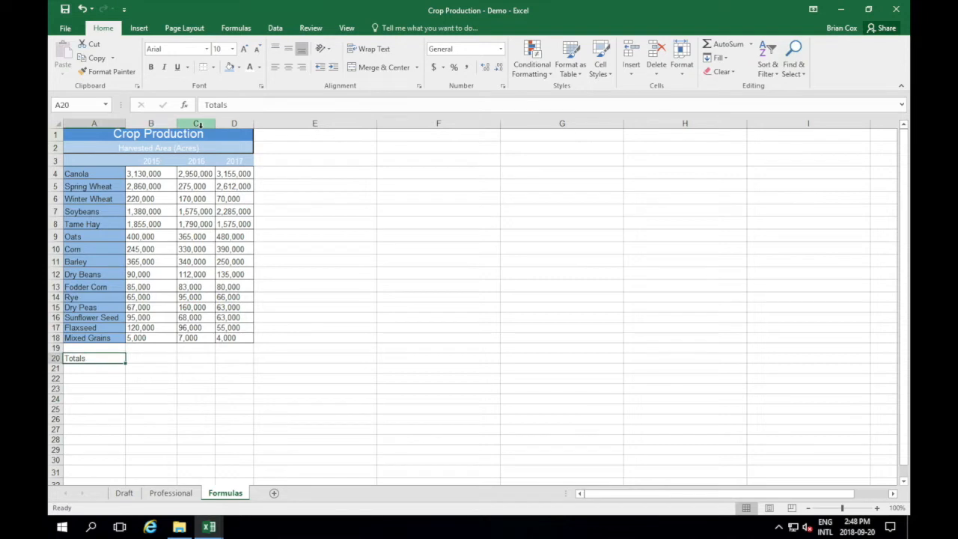
pyautogui.click(232, 49)
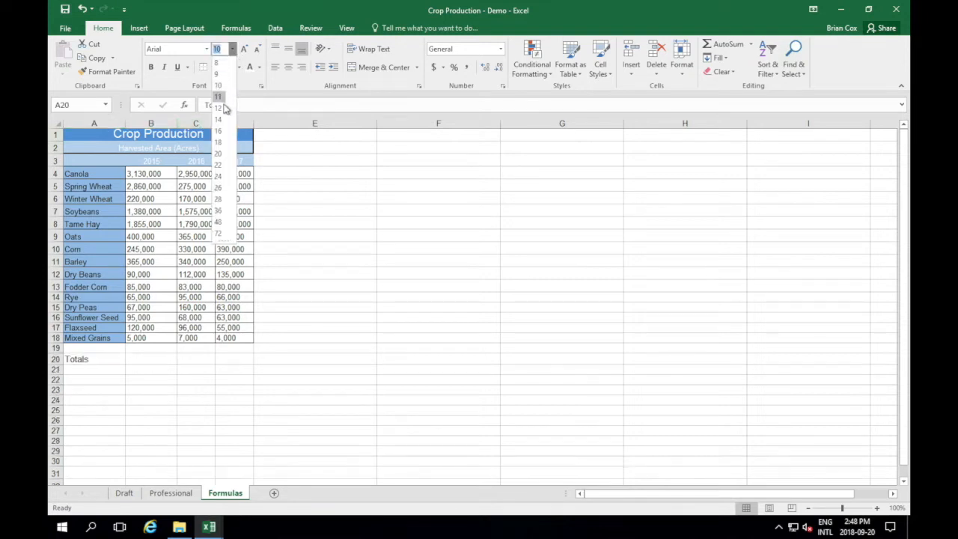
pyautogui.click(223, 107)
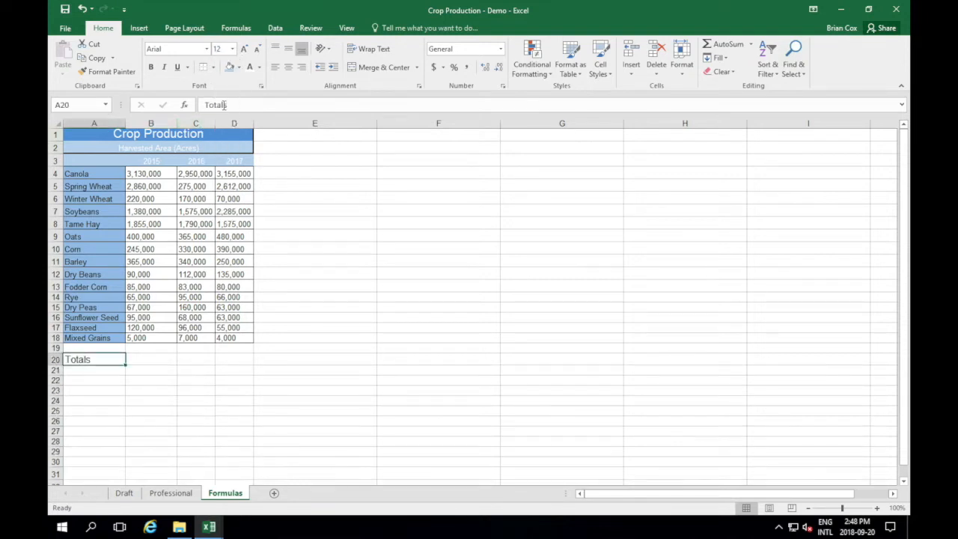
pyautogui.click(154, 390)
pyautogui.click(102, 360)
# Total the 2015 column in cell B20 by applying the AutoSum Sum function to B4:B20.
pyautogui.click(141, 361)
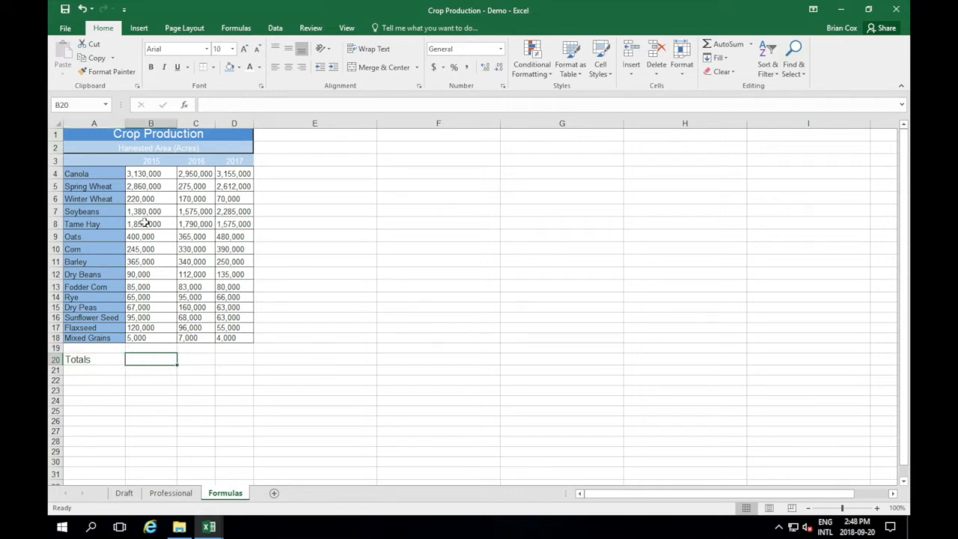
pyautogui.click(188, 349)
pyautogui.moveTo(154, 174); pyautogui.dragTo(146, 354)
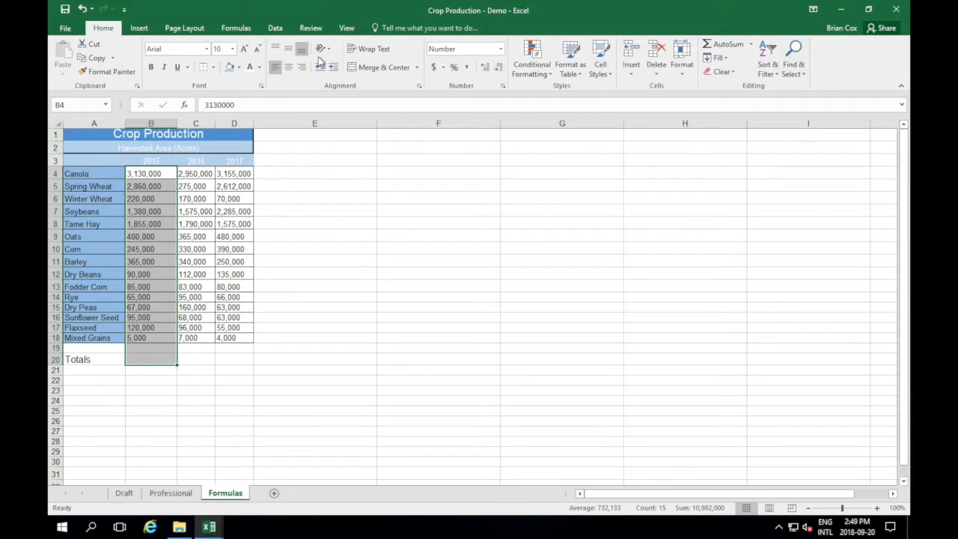
pyautogui.click(247, 29)
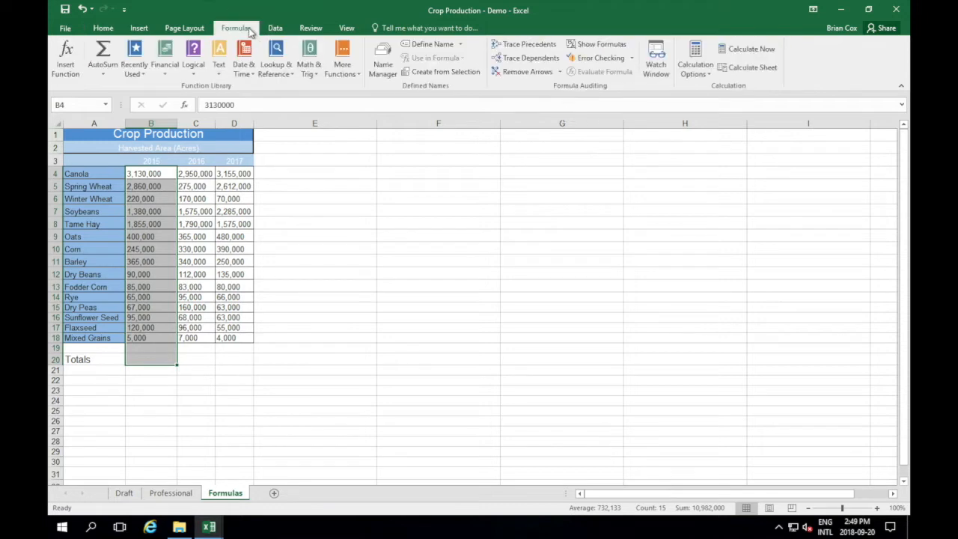
pyautogui.click(105, 74)
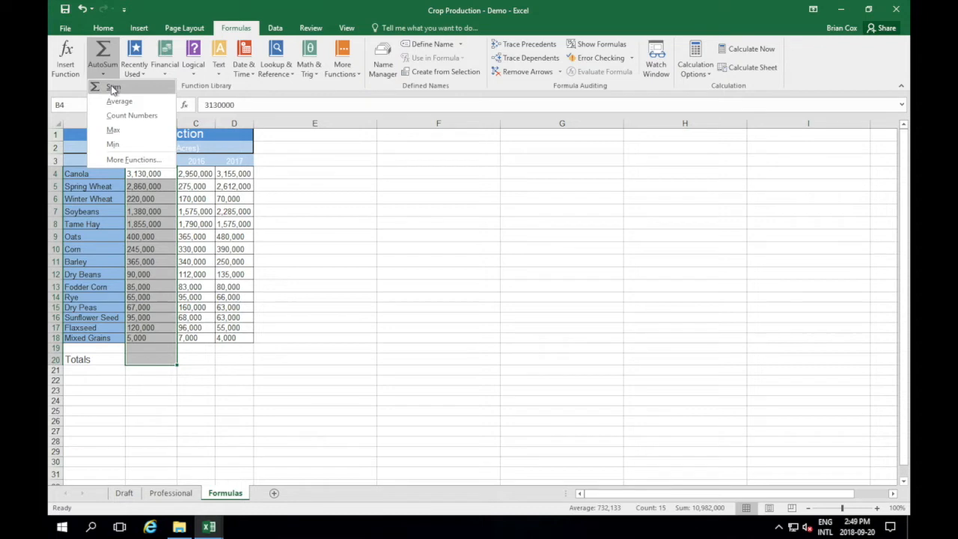
pyautogui.click(112, 87)
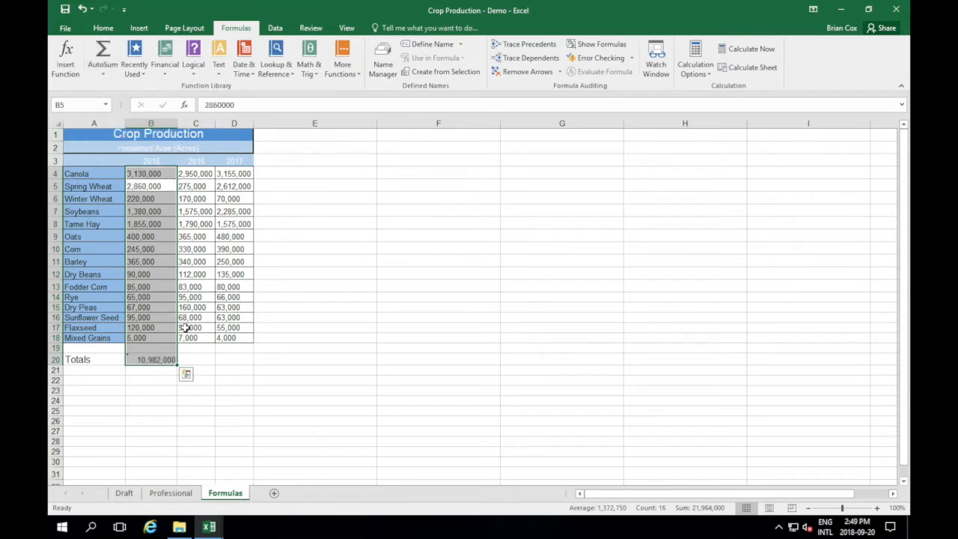
pyautogui.click(240, 327)
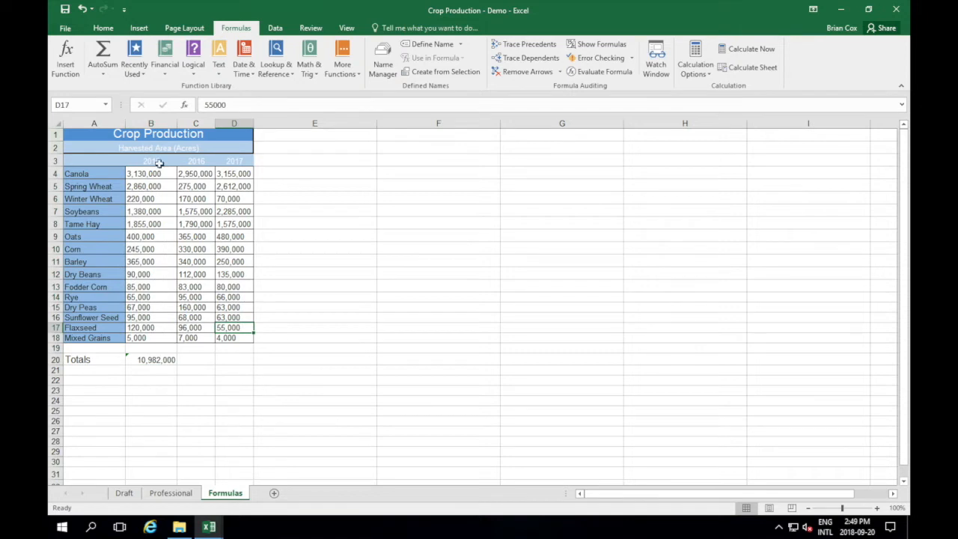
# Fill the 2015 total formula from B20 across to C20 and D20 for 2016 and 2017.
pyautogui.click(162, 360)
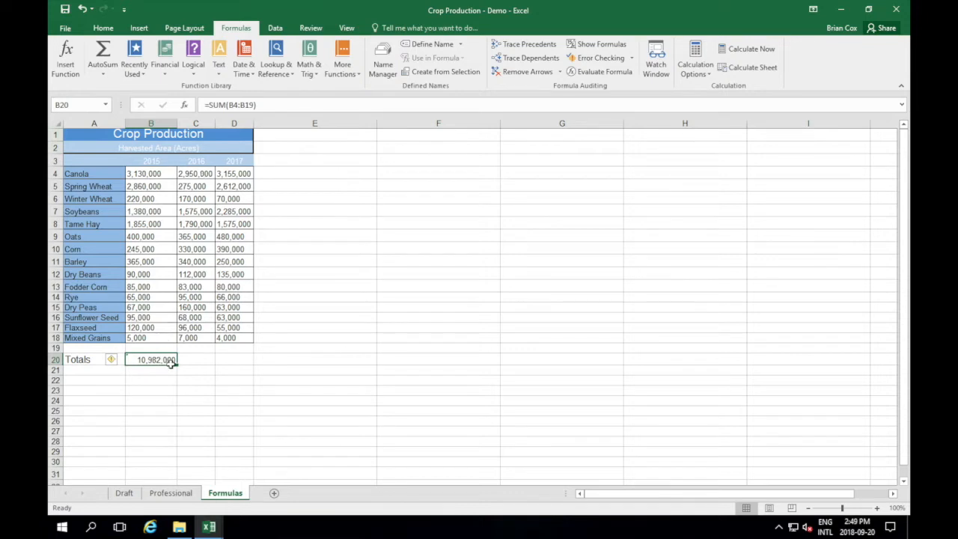
pyautogui.moveTo(176, 366); pyautogui.dragTo(247, 361)
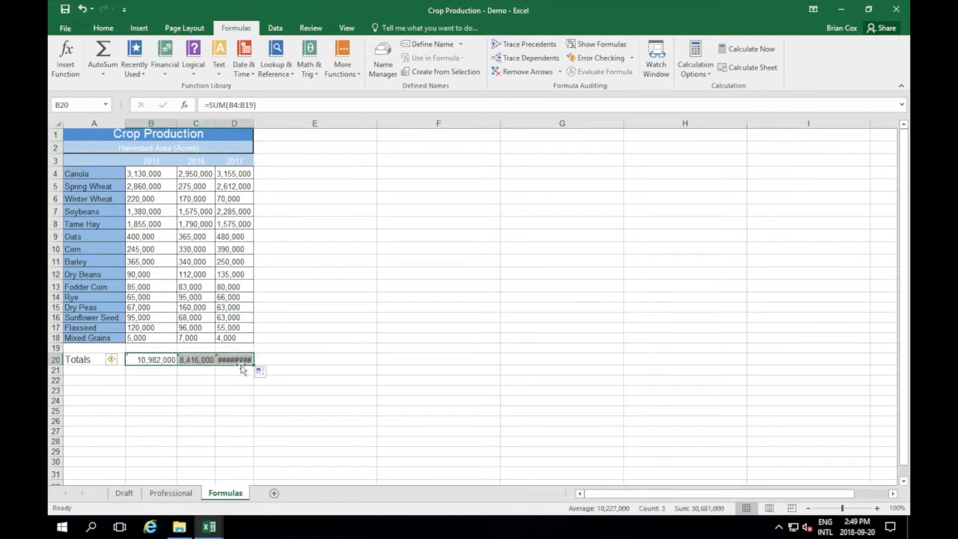
pyautogui.click(306, 399)
pyautogui.click(193, 360)
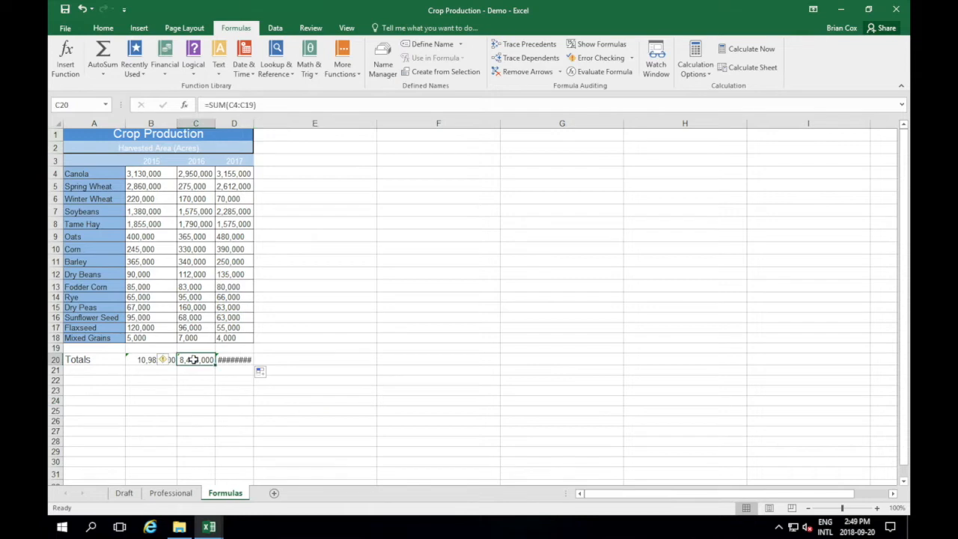
# Widen column D slightly so that the 2017 total fits in its cell.
pyautogui.click(233, 360)
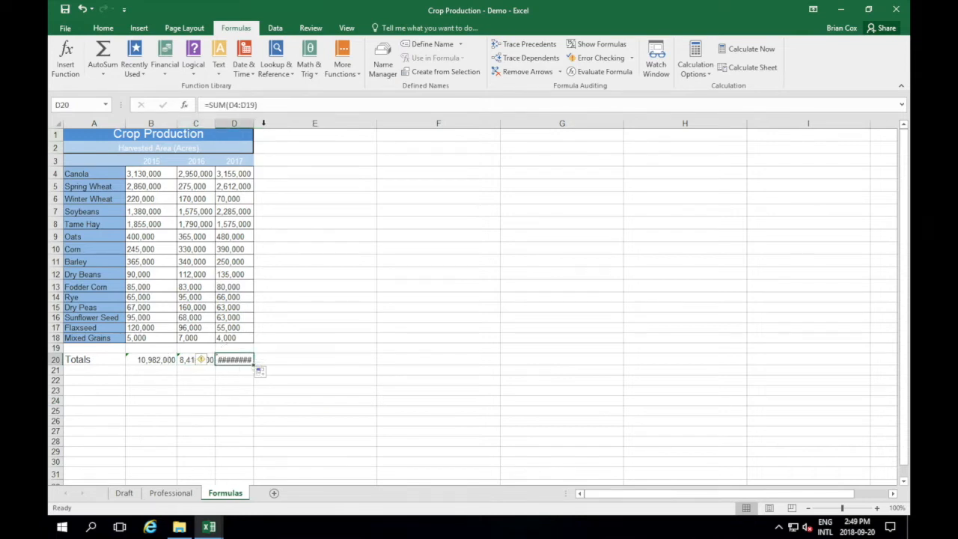
pyautogui.moveTo(254, 125); pyautogui.dragTo(258, 126)
pyautogui.click(322, 344)
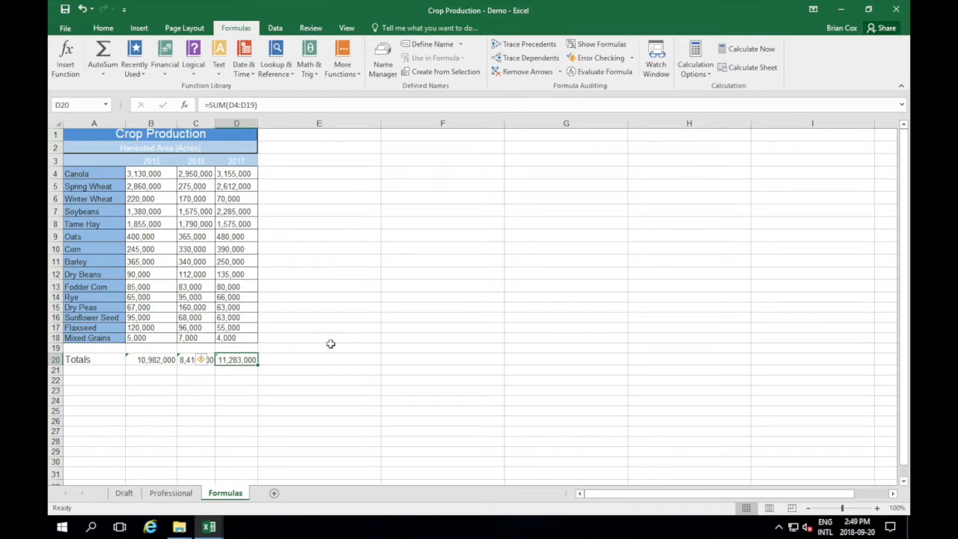
# Examine the sum formulas behind the three yearly totals in B20, C20 and D20.
pyautogui.click(193, 361)
pyautogui.click(233, 360)
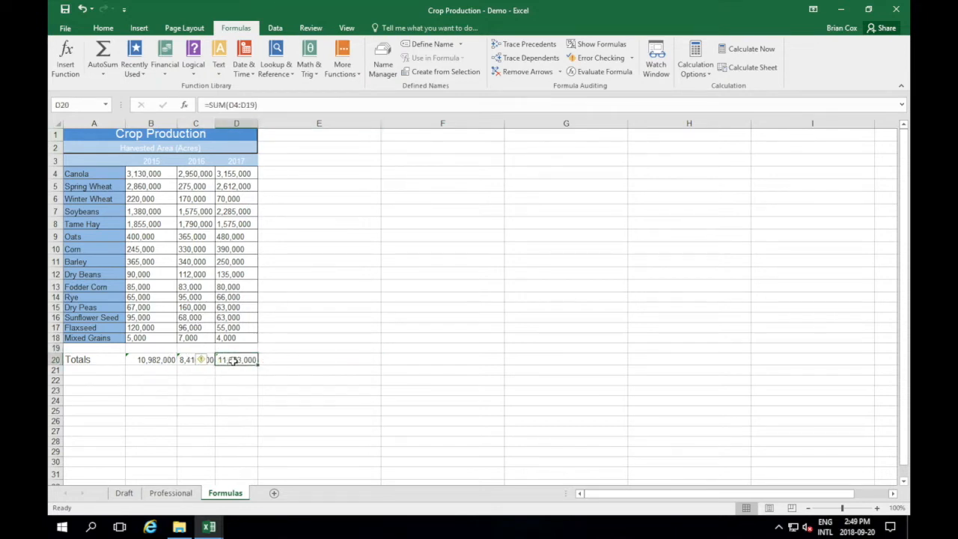
pyautogui.click(180, 360)
pyautogui.click(153, 360)
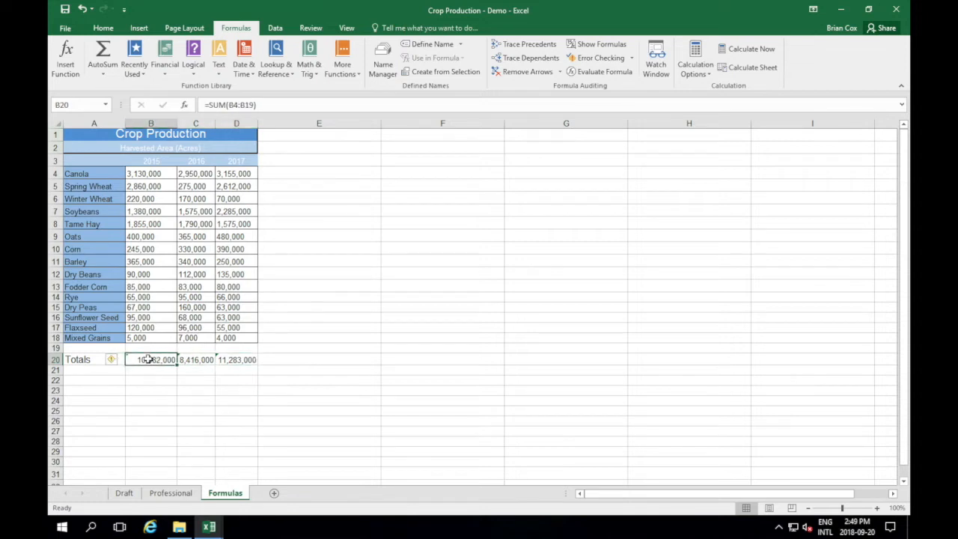
pyautogui.click(237, 361)
# Narrow column E to a thin spacer column beside the table.
pyautogui.click(240, 387)
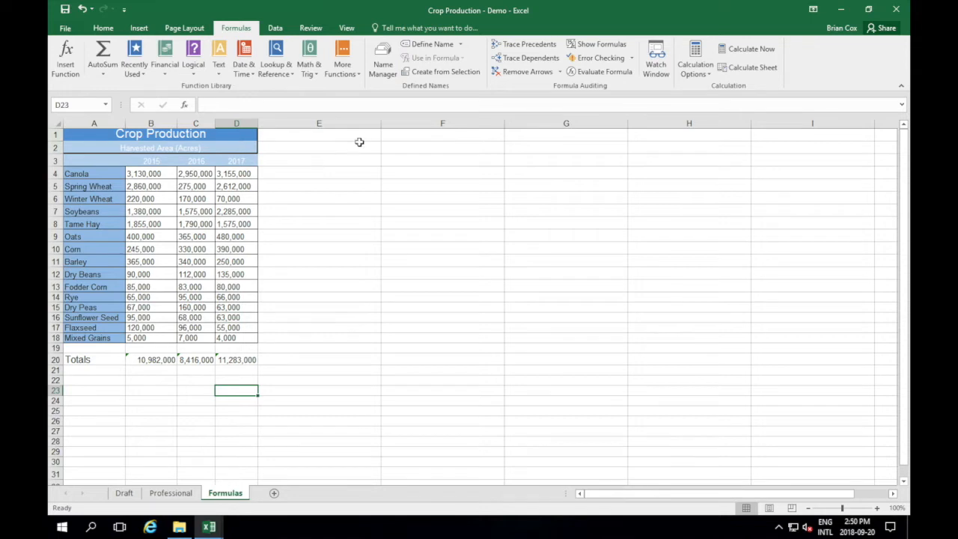
pyautogui.moveTo(382, 124); pyautogui.dragTo(266, 133)
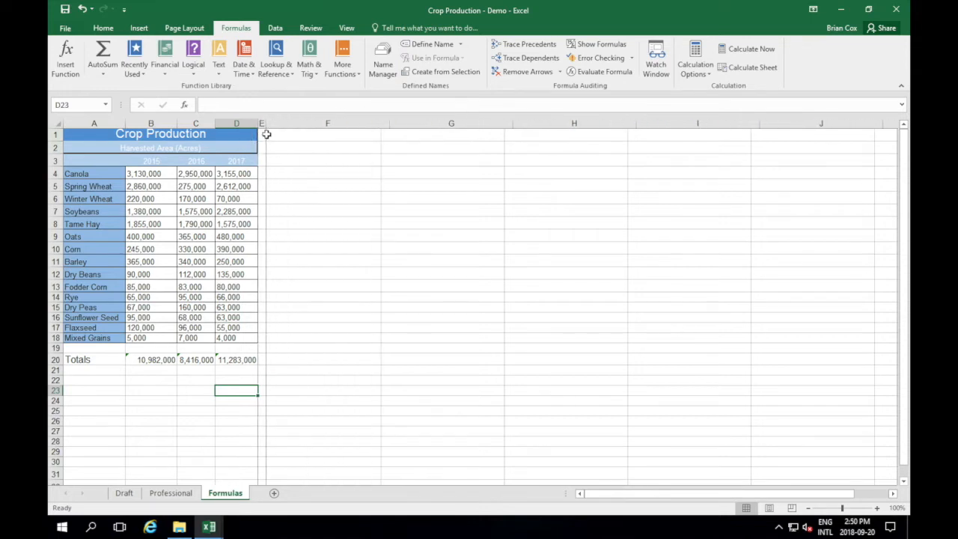
pyautogui.click(317, 206)
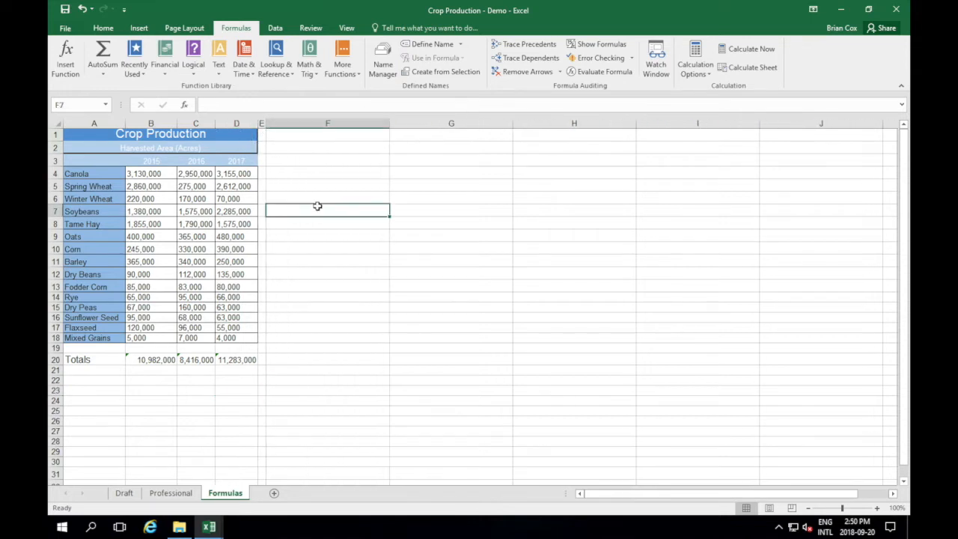
# Enter the heading Average in cell F3.
pyautogui.click(324, 162)
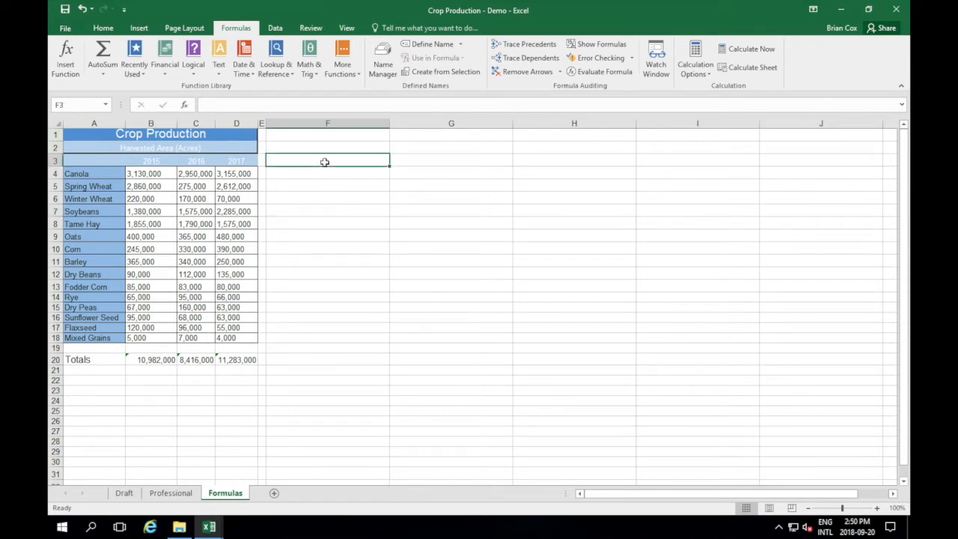
pyautogui.write('averag')
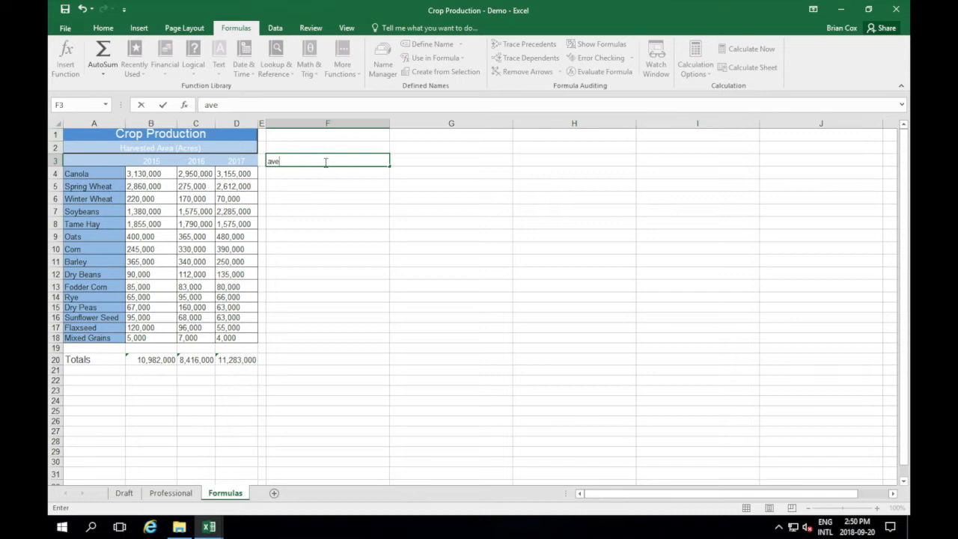
pyautogui.press('BackSpace')
pyautogui.press('BackSpace')
pyautogui.press('BackSpace')
pyautogui.write('a')
pyautogui.press('BackSpace')
pyautogui.write('Average')
pyautogui.click(322, 197)
# Center the Average heading horizontally in cell F3.
pyautogui.click(320, 160)
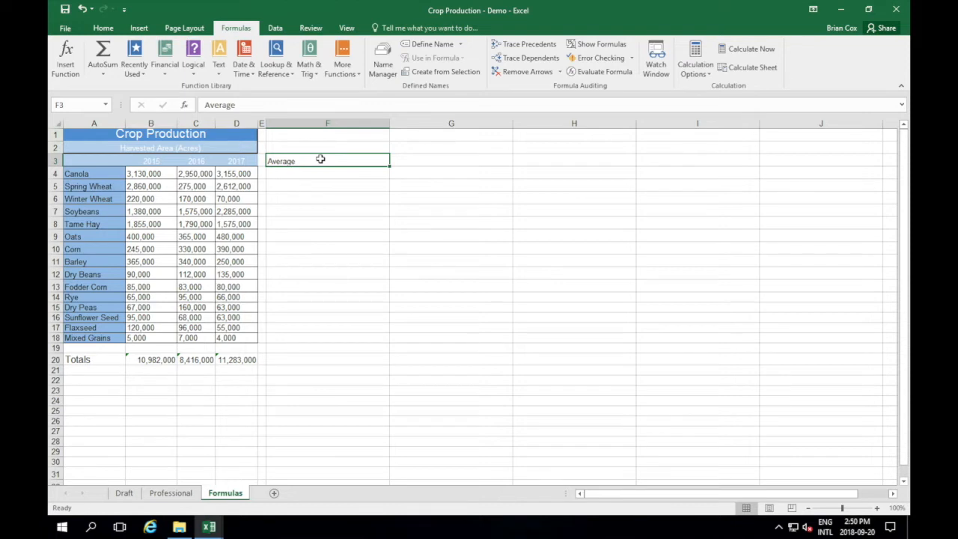
pyautogui.click(103, 28)
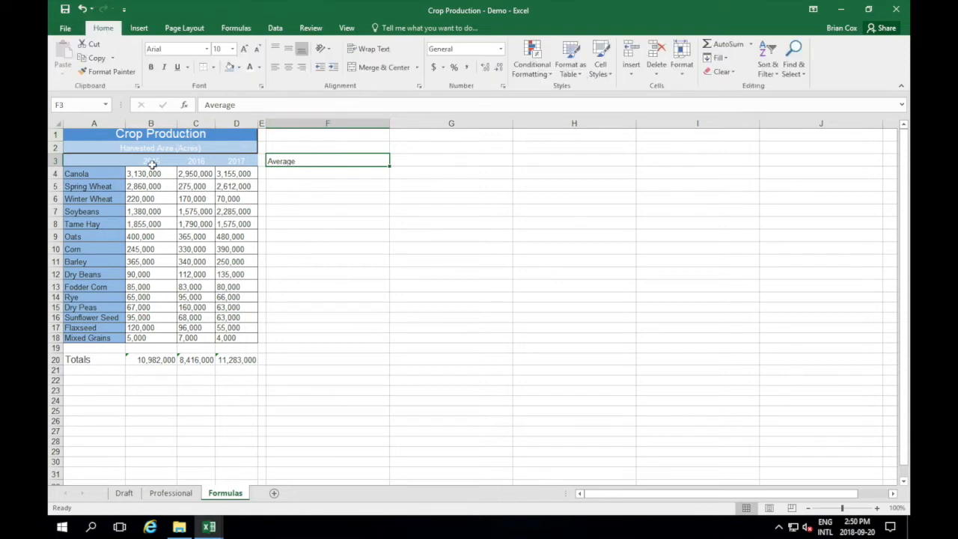
pyautogui.click(290, 69)
pyautogui.click(327, 208)
# Calculate Canola's average in F4 by applying the AutoSum Average function to row 4 from B4 to F4.
pyautogui.moveTo(161, 175); pyautogui.dragTo(281, 175)
pyautogui.click(247, 30)
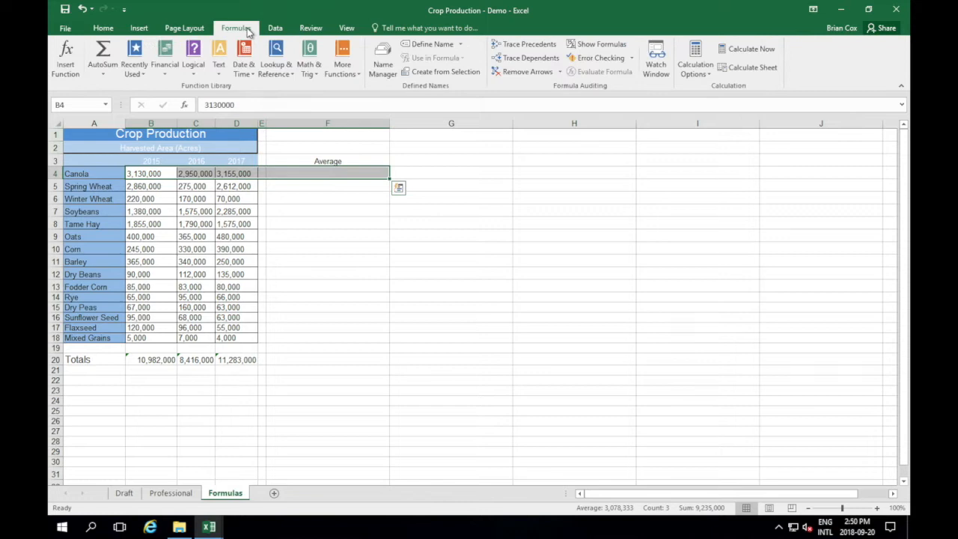
pyautogui.click(104, 74)
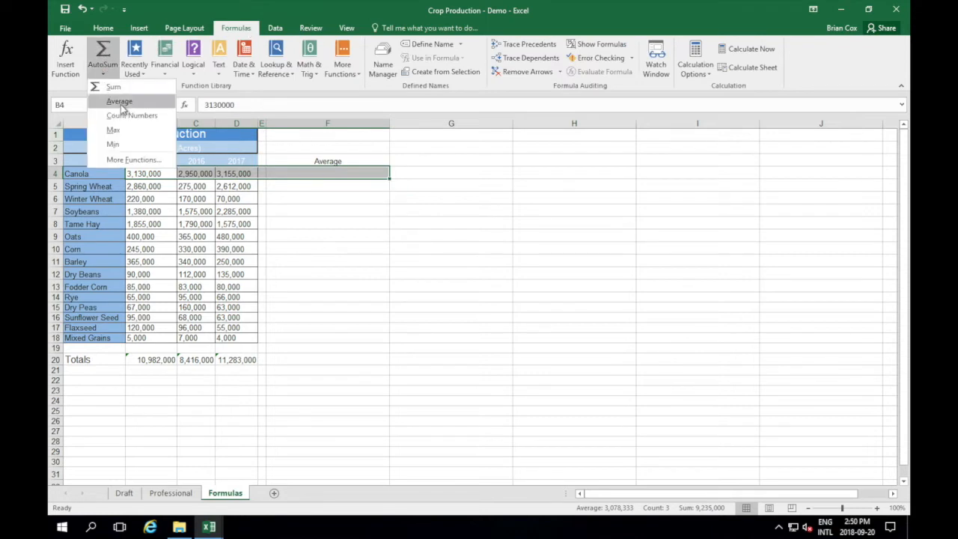
pyautogui.click(119, 103)
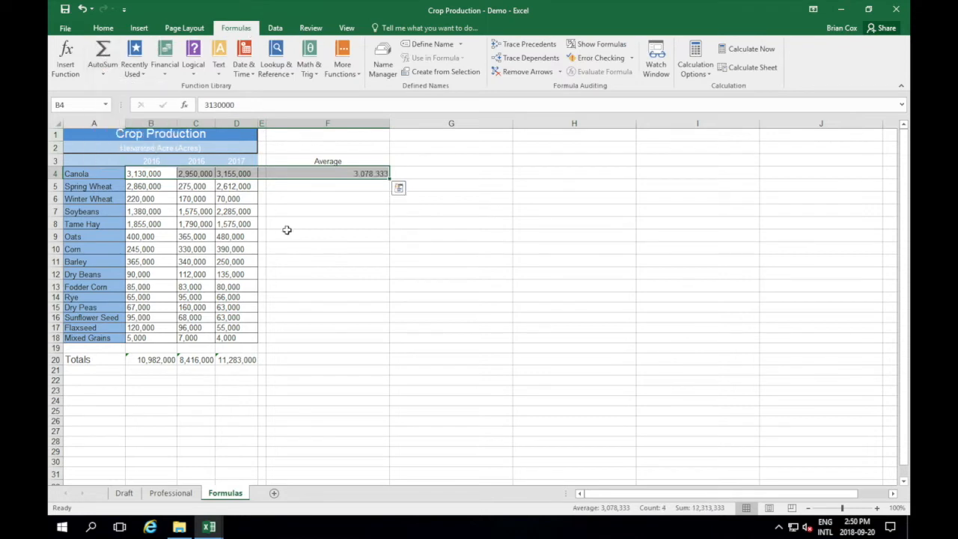
pyautogui.click(298, 198)
pyautogui.click(327, 171)
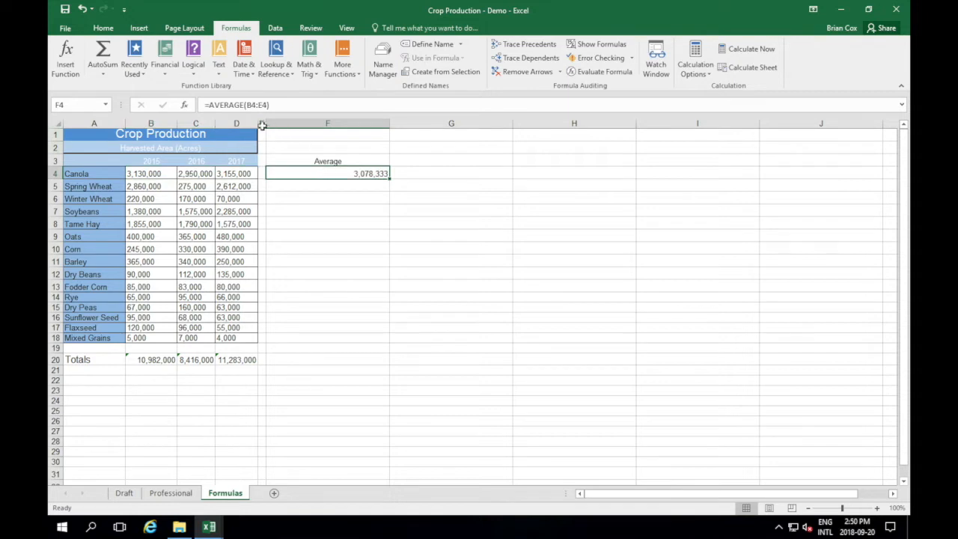
# Calculate Spring Wheat's average in F5 with the manual formula =(B5+C5+D5)/3.
pyautogui.click(320, 188)
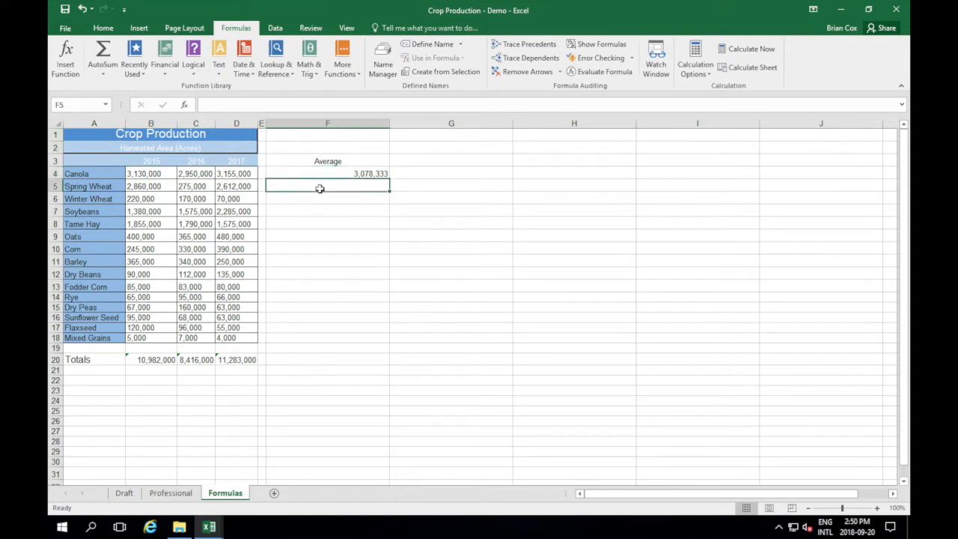
pyautogui.write('=(')
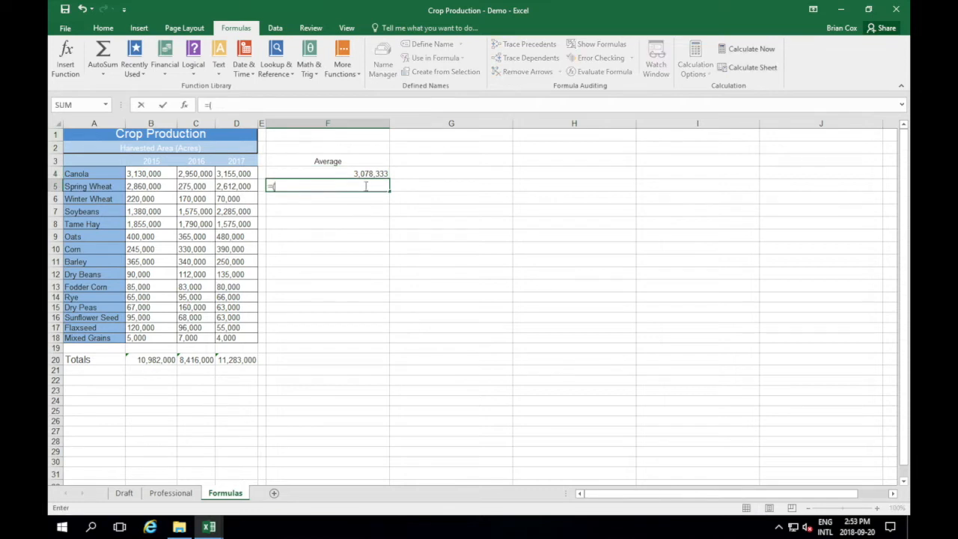
pyautogui.click(167, 187)
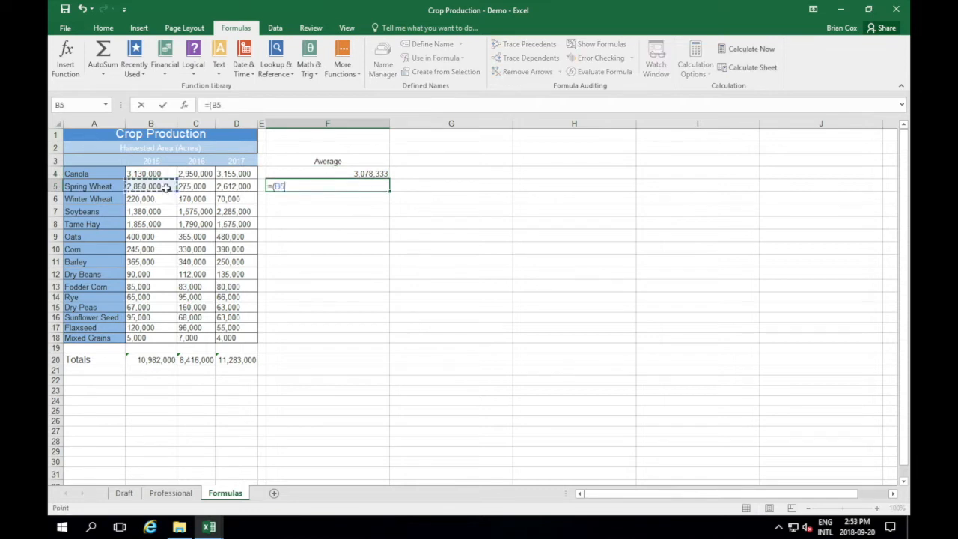
pyautogui.write('+')
pyautogui.click(194, 187)
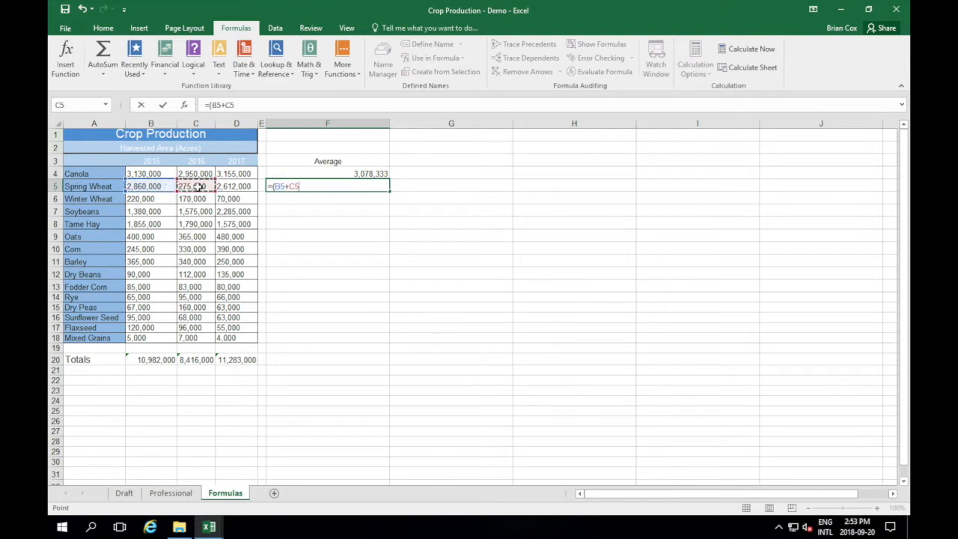
pyautogui.write('+')
pyautogui.click(233, 187)
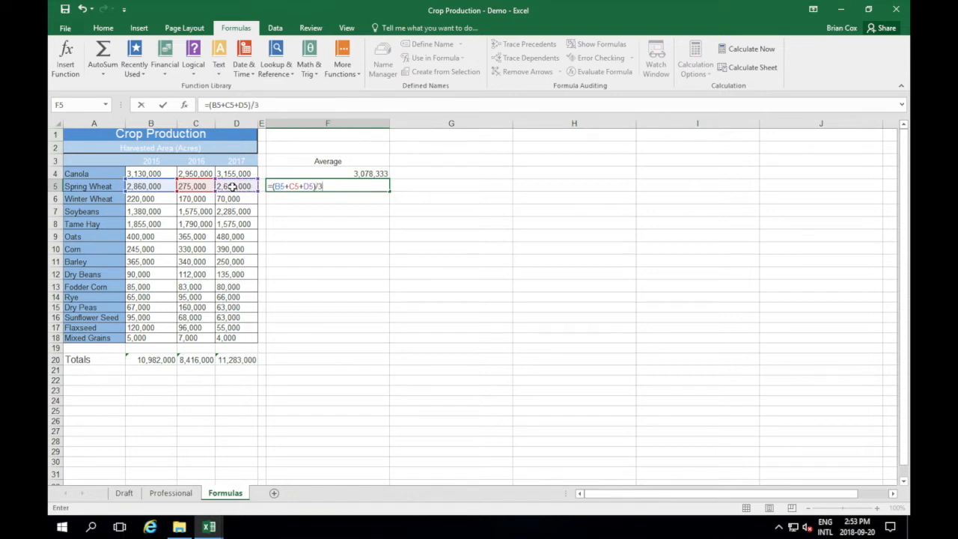
pyautogui.write(')/3')
pyautogui.press('Return')
pyautogui.click(307, 234)
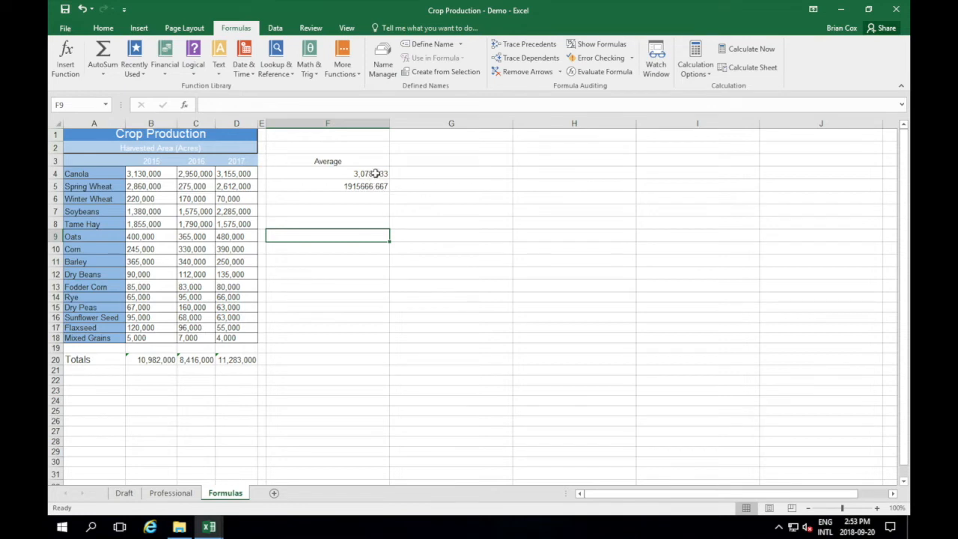
# Fill the manual average formula from F5 down to Barley's row, F11.
pyautogui.click(379, 186)
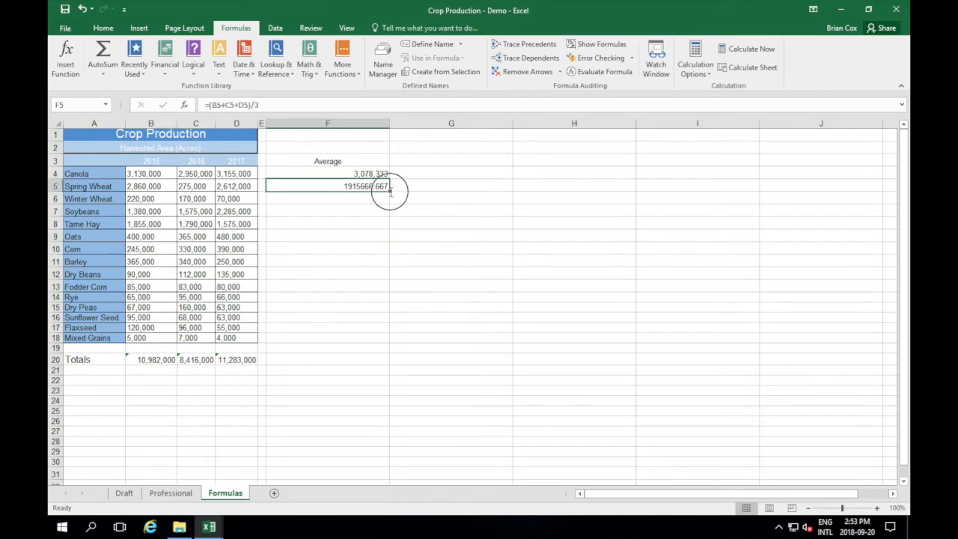
pyautogui.moveTo(389, 193); pyautogui.dragTo(382, 270)
pyautogui.click(378, 274)
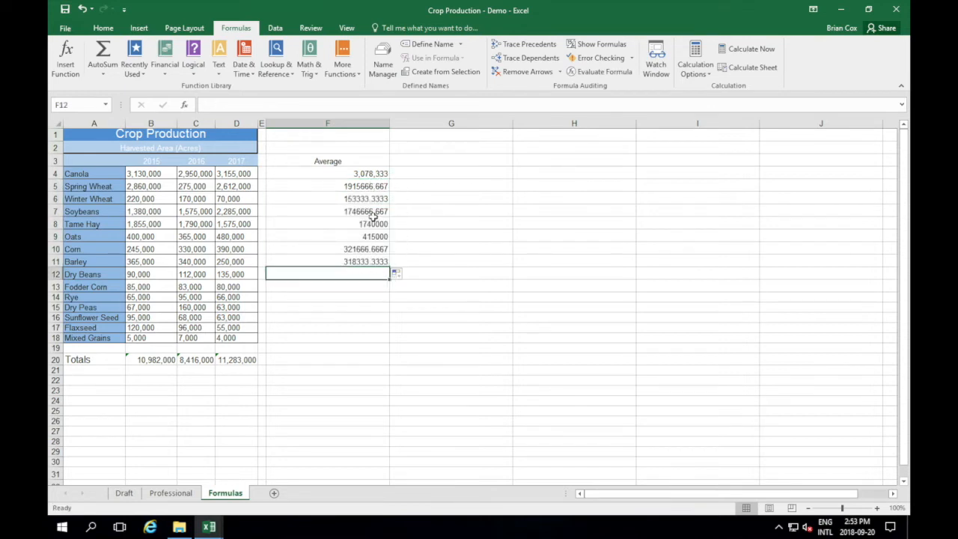
# Fill Canola's AVERAGE formula from F4 down through F18 for all the crops.
pyautogui.click(352, 174)
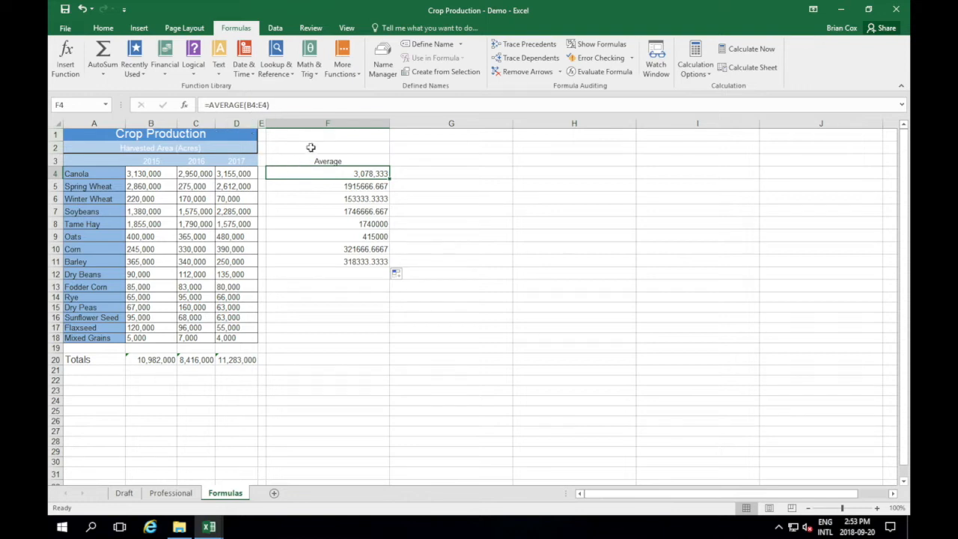
pyautogui.moveTo(390, 179); pyautogui.dragTo(387, 342)
pyautogui.click(336, 272)
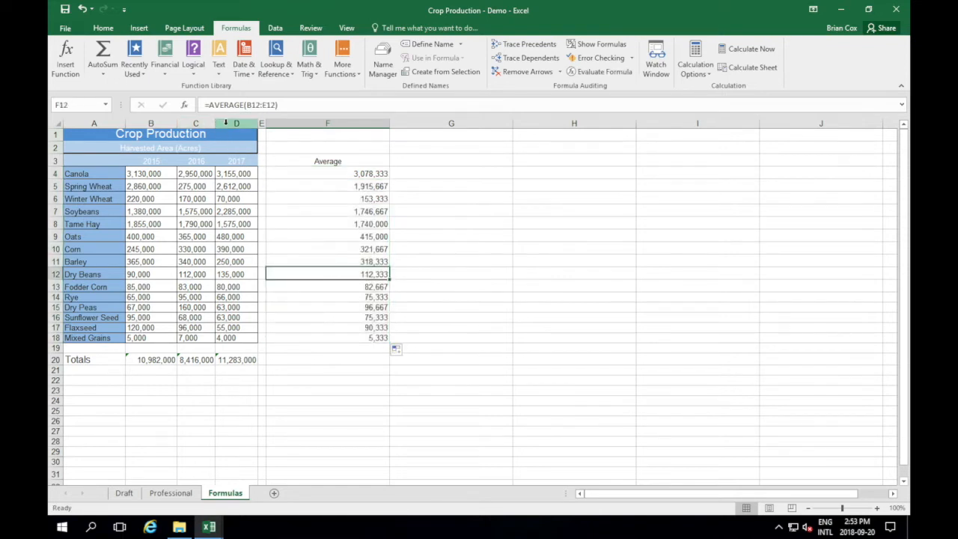
# Insert a column before 2017 and enter 454,545 for Canola in D4 to test the average formula.
pyautogui.rightClick(229, 130)
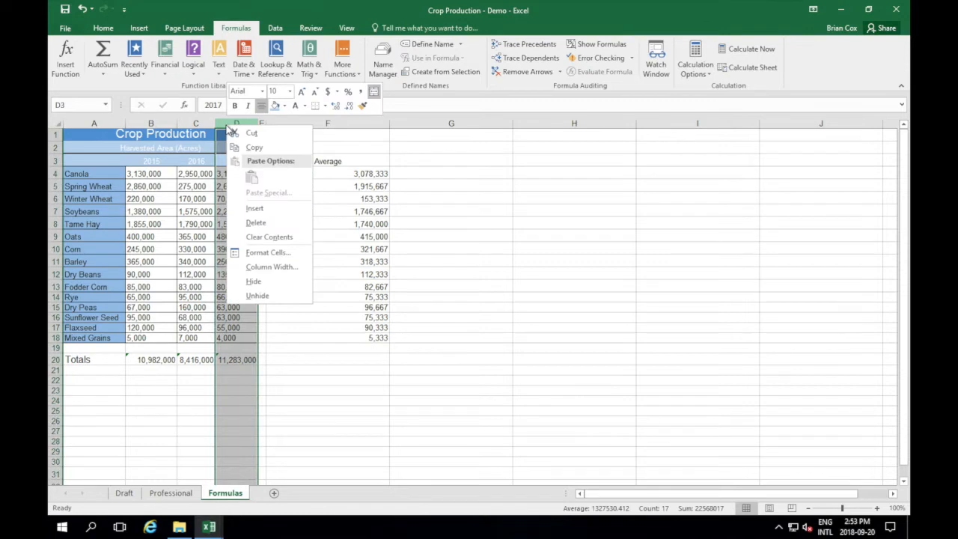
pyautogui.click(254, 209)
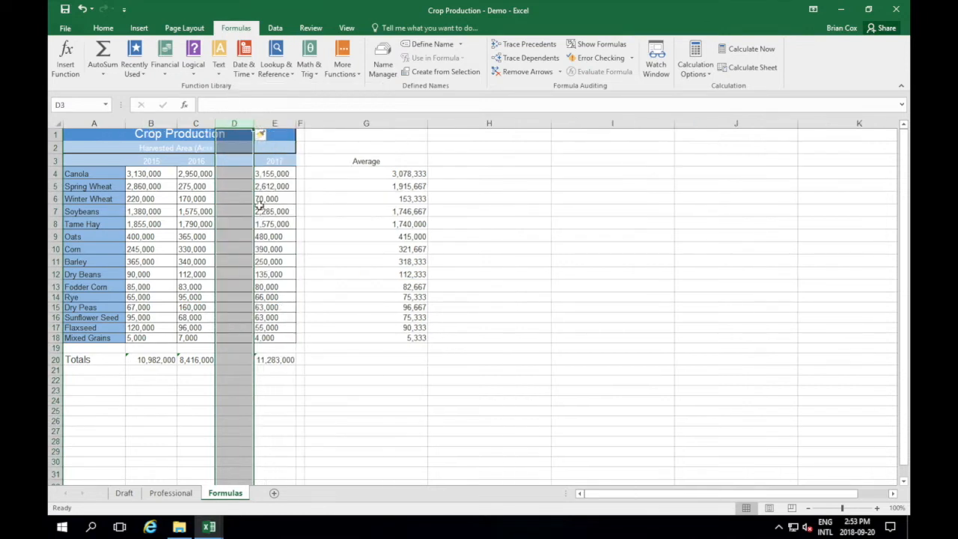
pyautogui.click(239, 175)
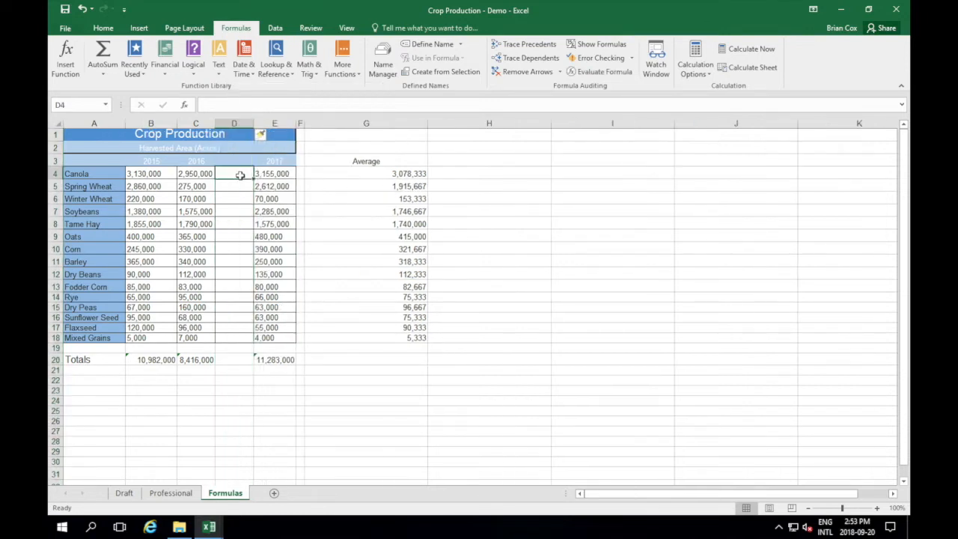
pyautogui.write('454,545')
pyautogui.click(347, 273)
pyautogui.click(403, 173)
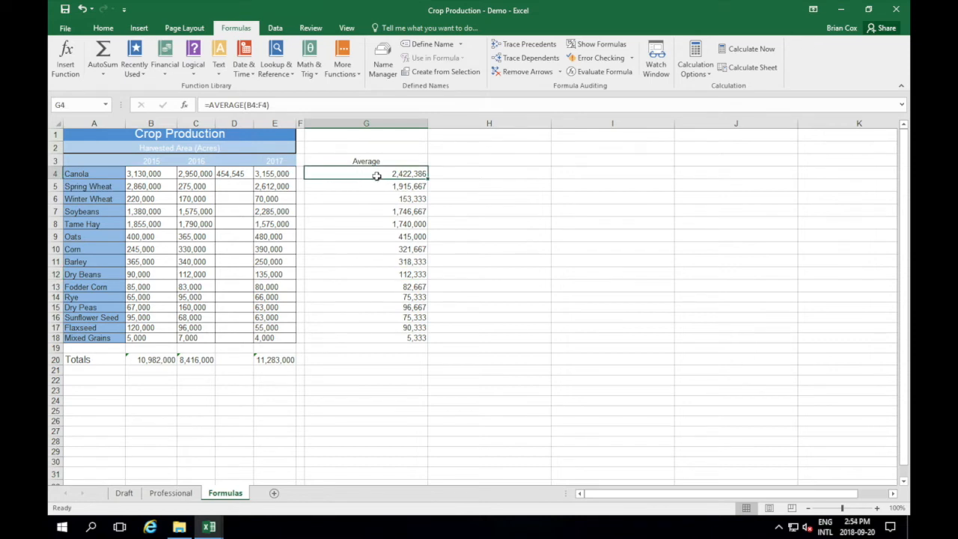
# Undo the Canola test value and the column inserted before 2017.
pyautogui.hotkey('ctrl', 'z')
pyautogui.hotkey('ctrl', 'z')
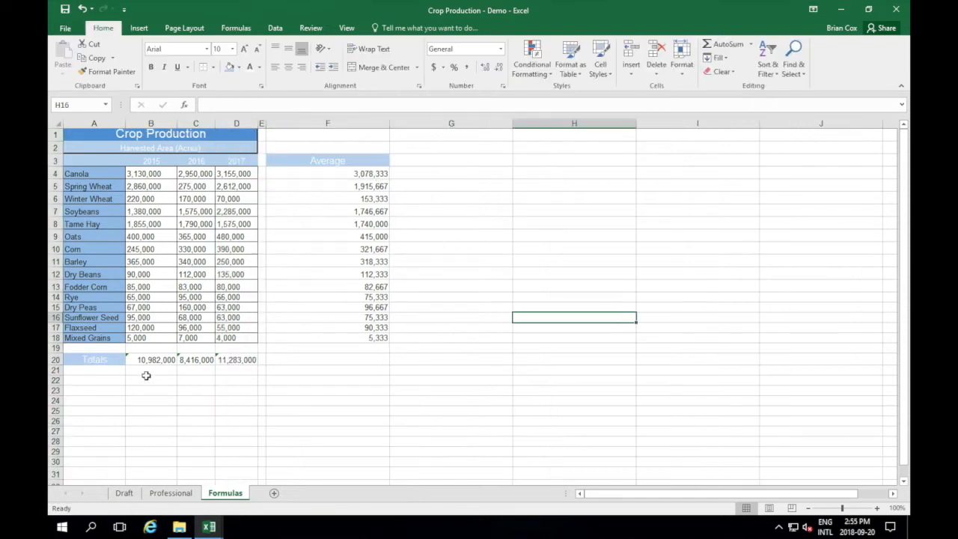
# Merge and center cells A22:B22 and enter the label Grand Total.
pyautogui.moveTo(109, 379); pyautogui.dragTo(153, 381)
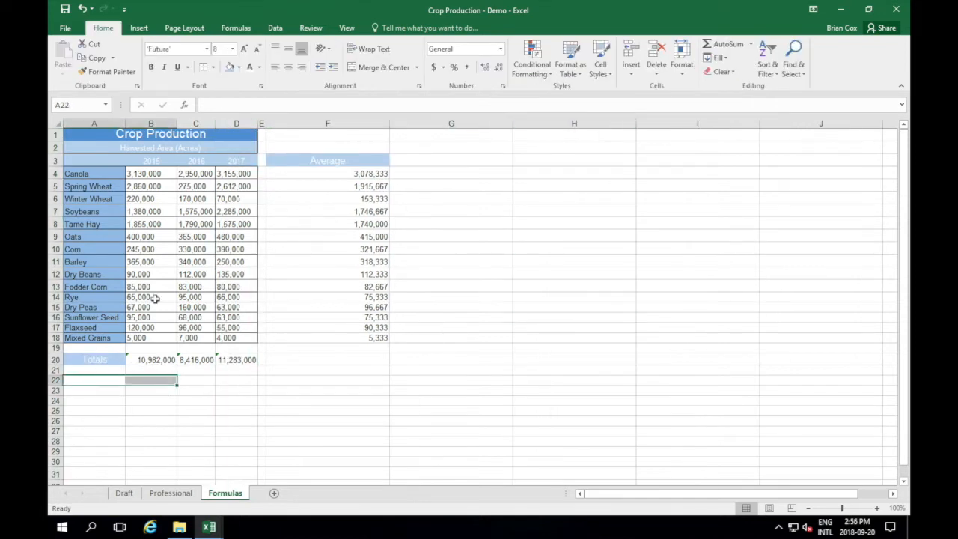
pyautogui.click(364, 68)
pyautogui.write('Grand Total')
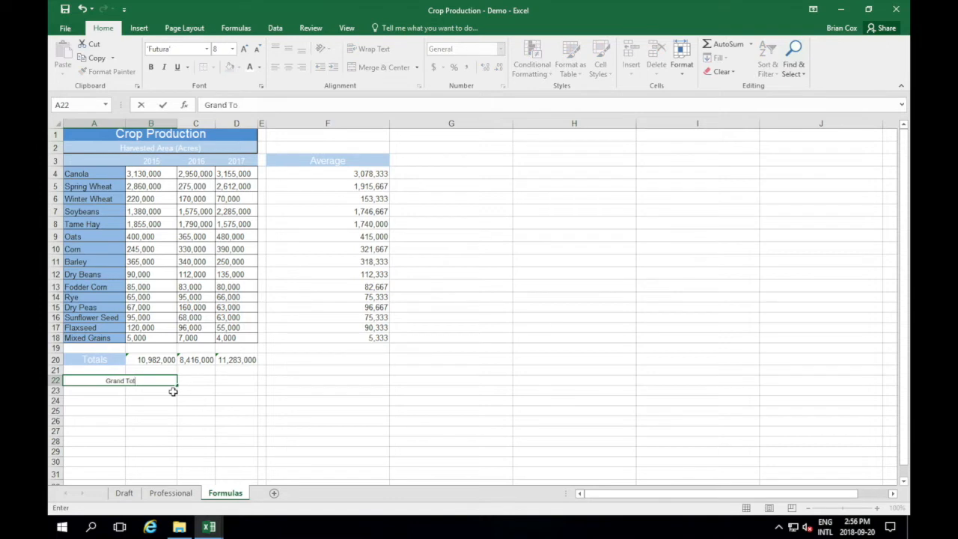
pyautogui.click(210, 412)
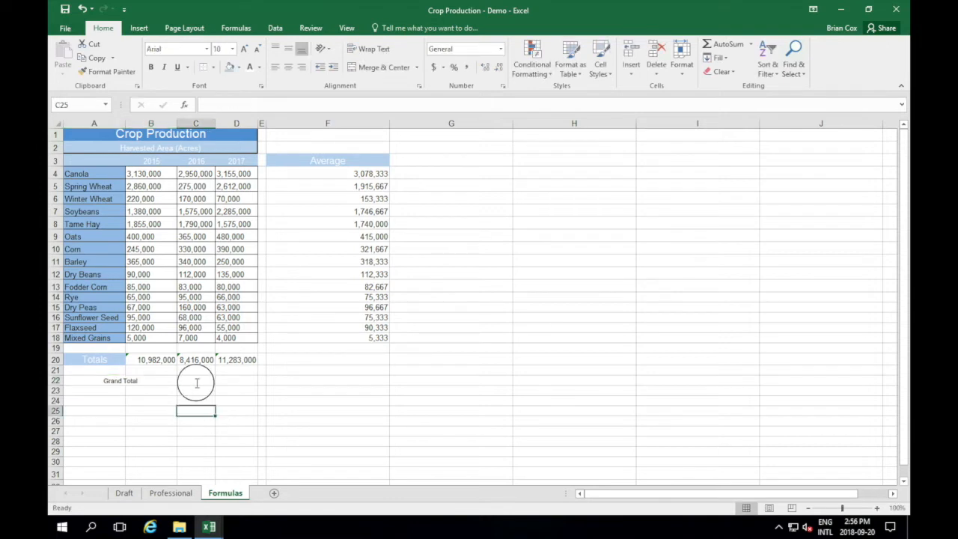
# Merge and center cells C22:D22 beside the Grand Total label.
pyautogui.moveTo(195, 382); pyautogui.dragTo(225, 382)
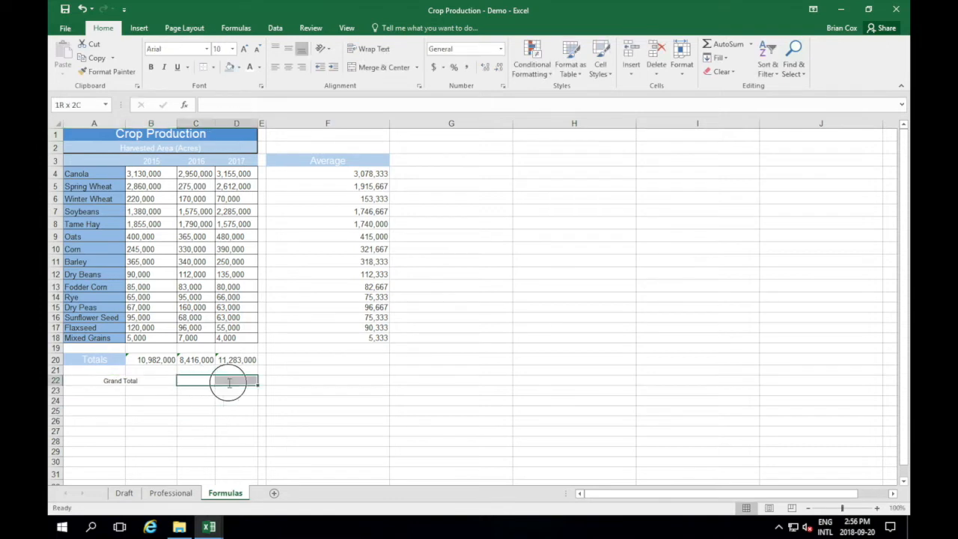
pyautogui.click(378, 67)
pyautogui.click(158, 361)
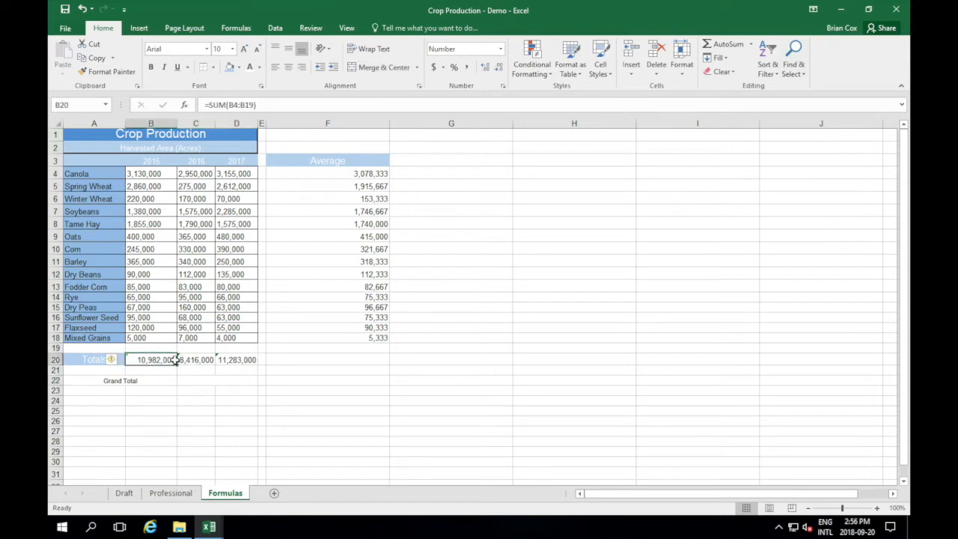
# Calculate the grand total in the merged cell C22 with the formula =B20+C20+D20.
pyautogui.click(221, 383)
pyautogui.write('=')
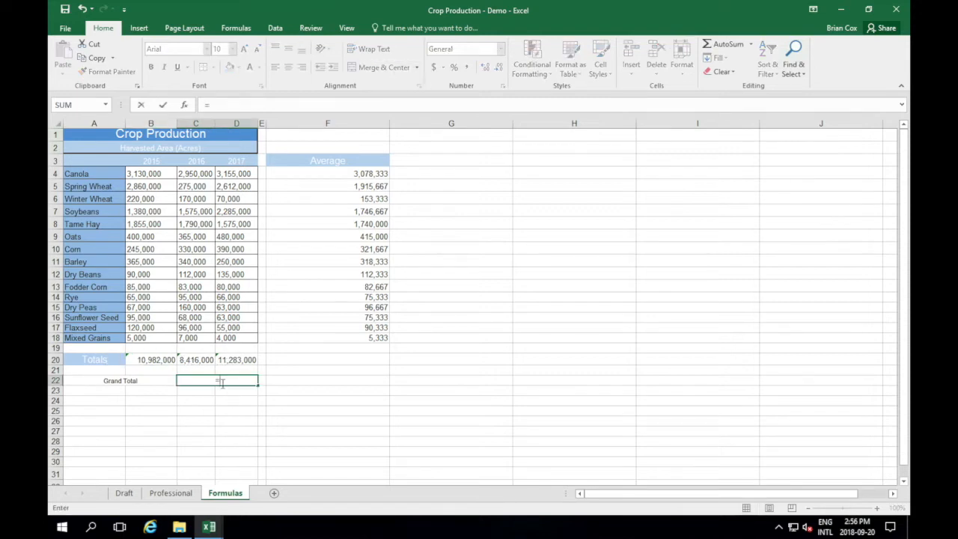
pyautogui.click(147, 360)
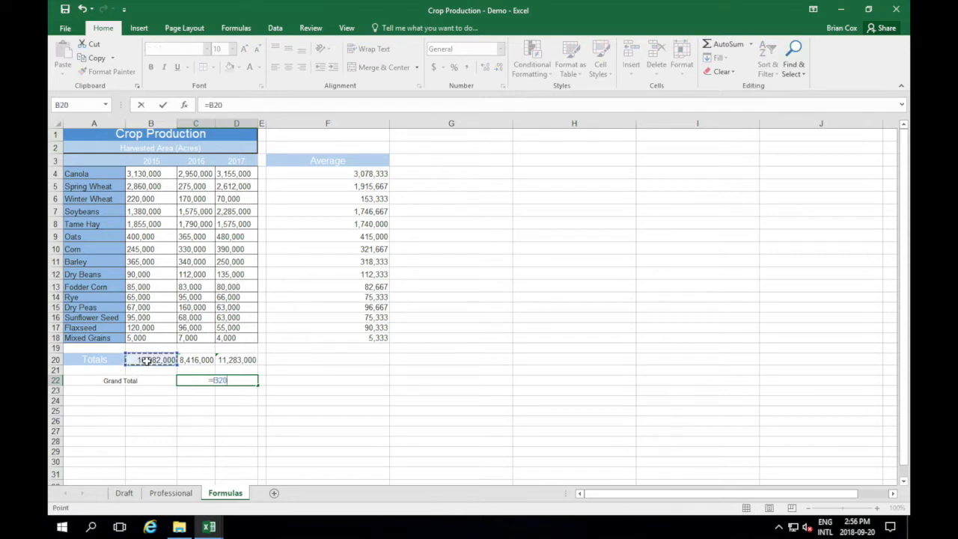
pyautogui.write('+')
pyautogui.click(196, 361)
pyautogui.write('+')
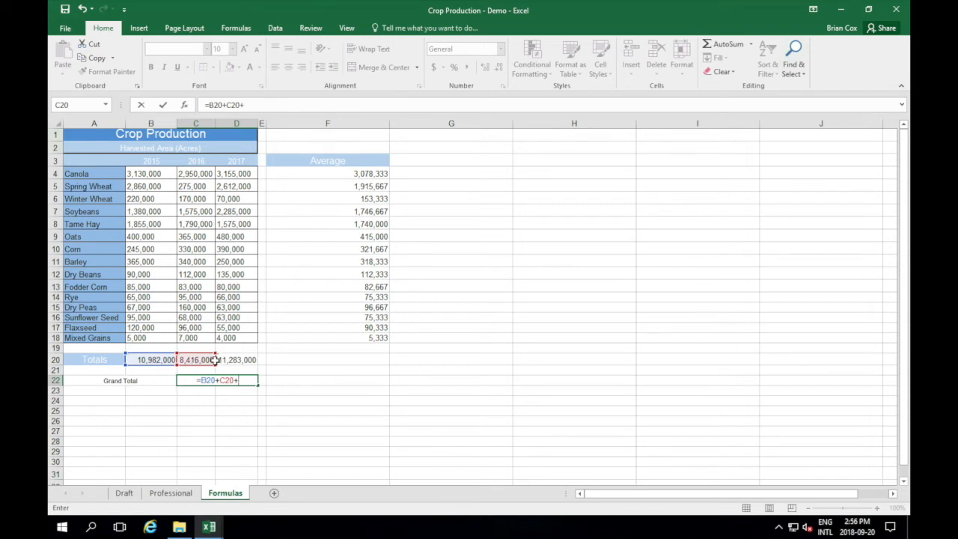
pyautogui.click(233, 360)
pyautogui.press('Return')
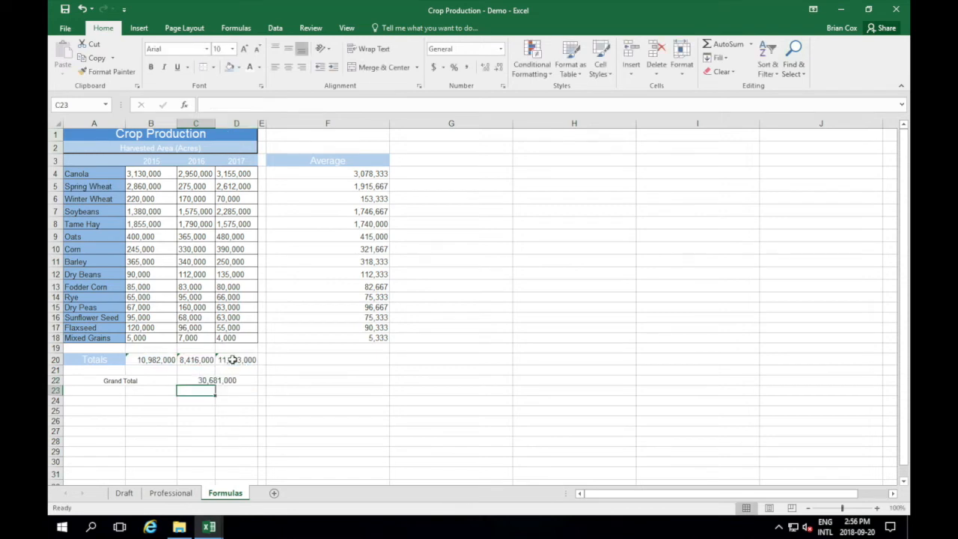
pyautogui.click(332, 445)
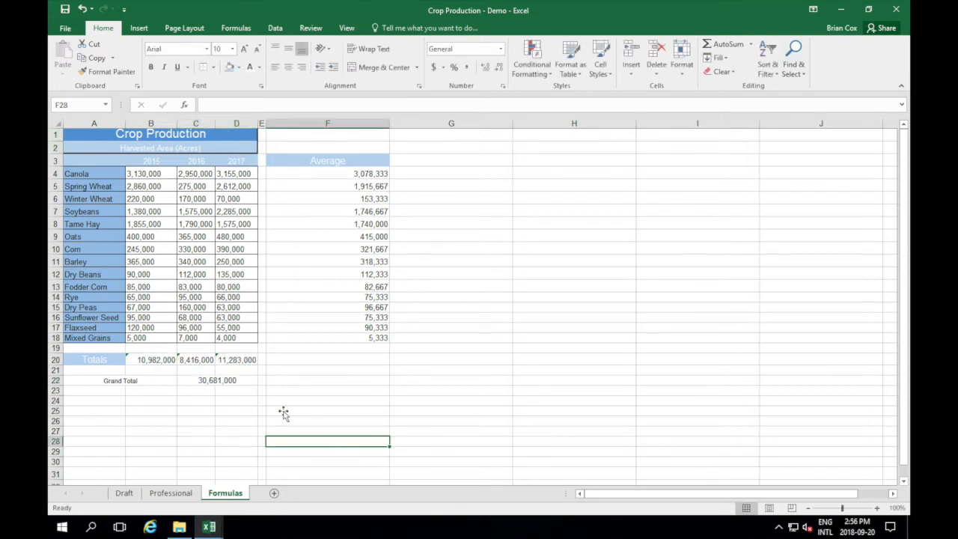
# Copy the formatting of the Totals label in A20 onto the Grand Total label with Format Painter.
pyautogui.click(107, 361)
pyautogui.click(106, 71)
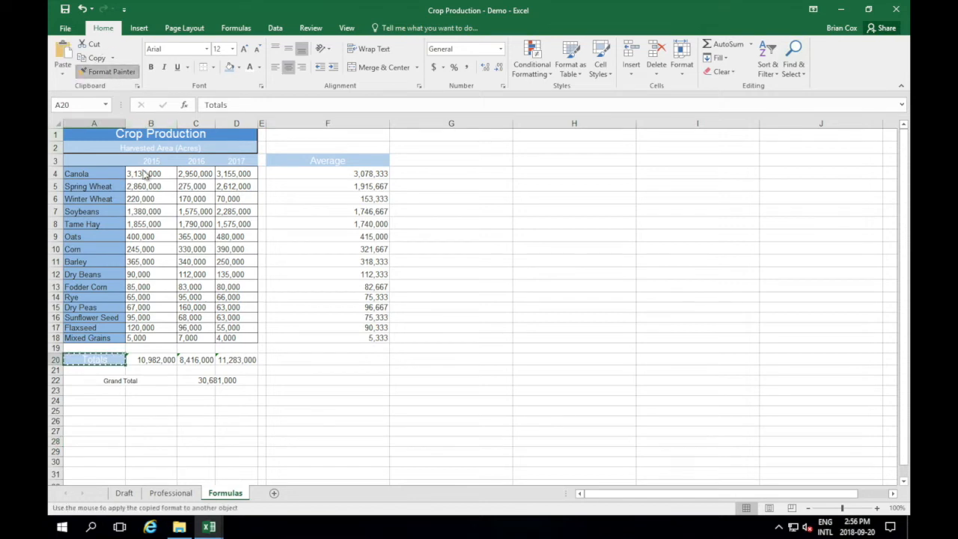
pyautogui.click(126, 382)
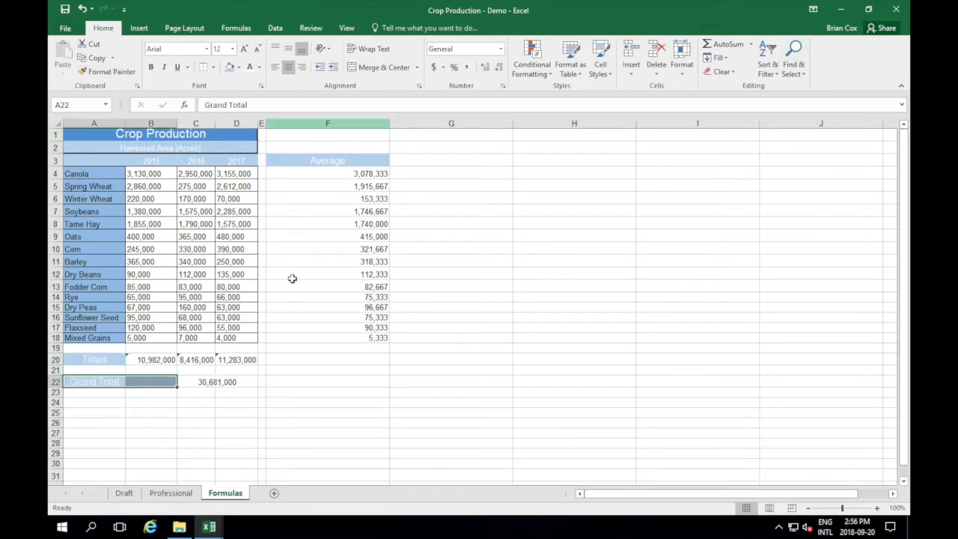
pyautogui.click(400, 393)
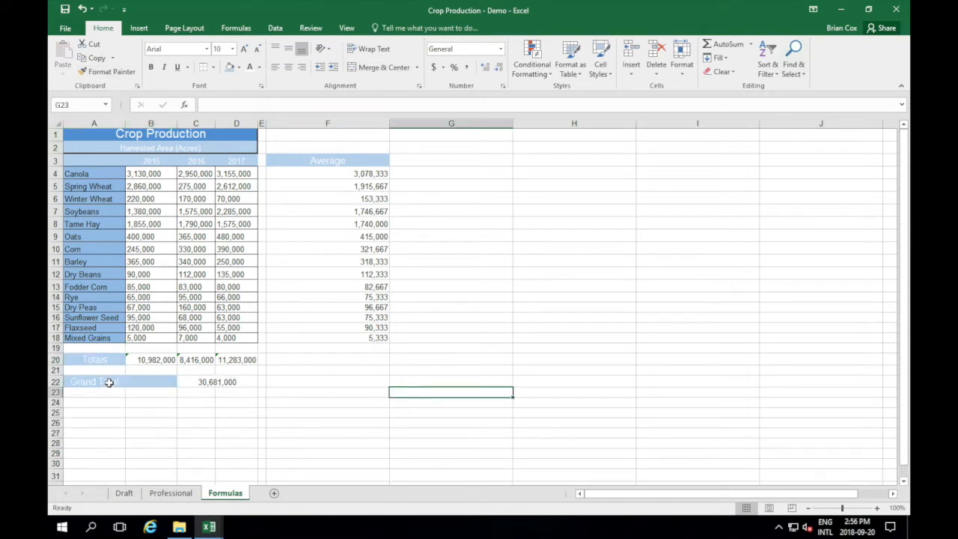
# Merge and center the Grand Total label across A22:B22 again.
pyautogui.moveTo(111, 383); pyautogui.dragTo(161, 382)
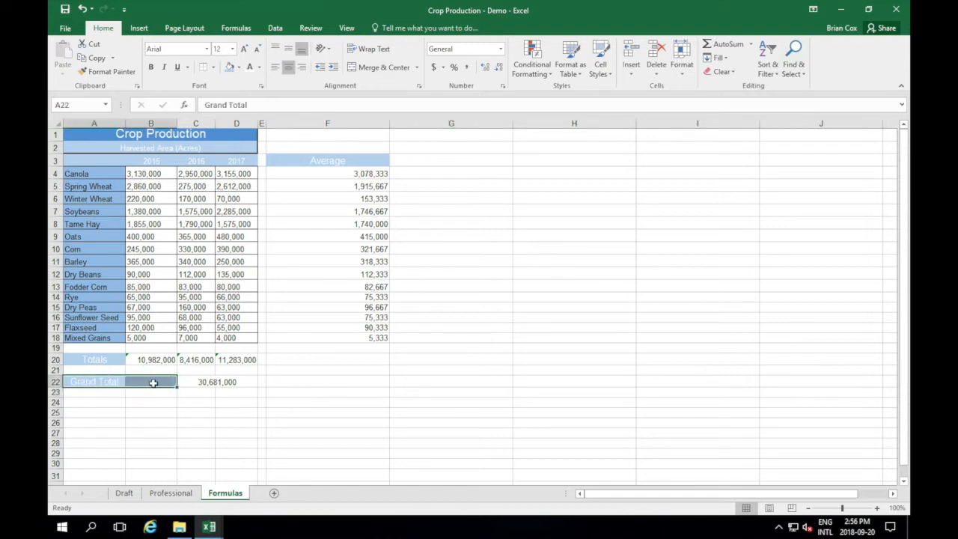
pyautogui.click(380, 68)
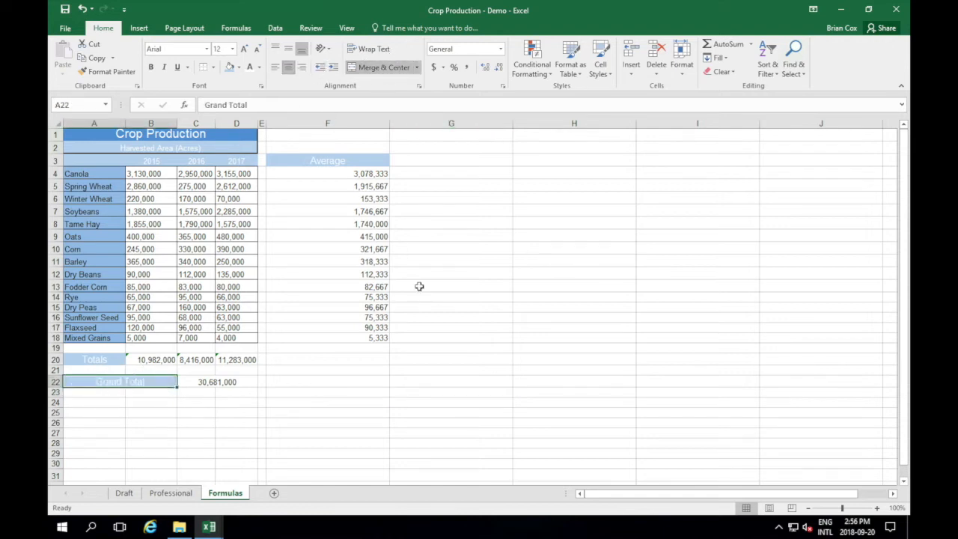
pyautogui.click(485, 380)
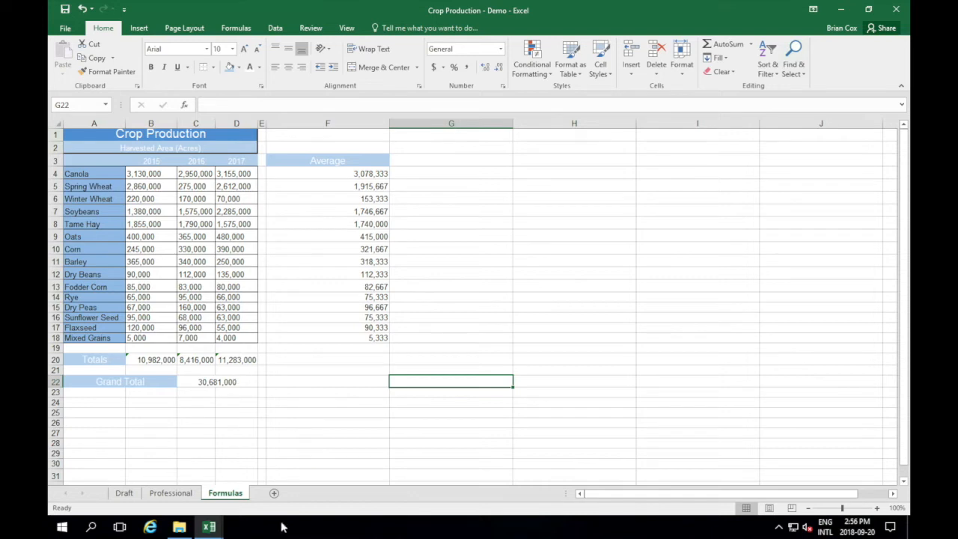
# Add a new worksheet after Formulas and rename it Link Cells.
pyautogui.click(274, 493)
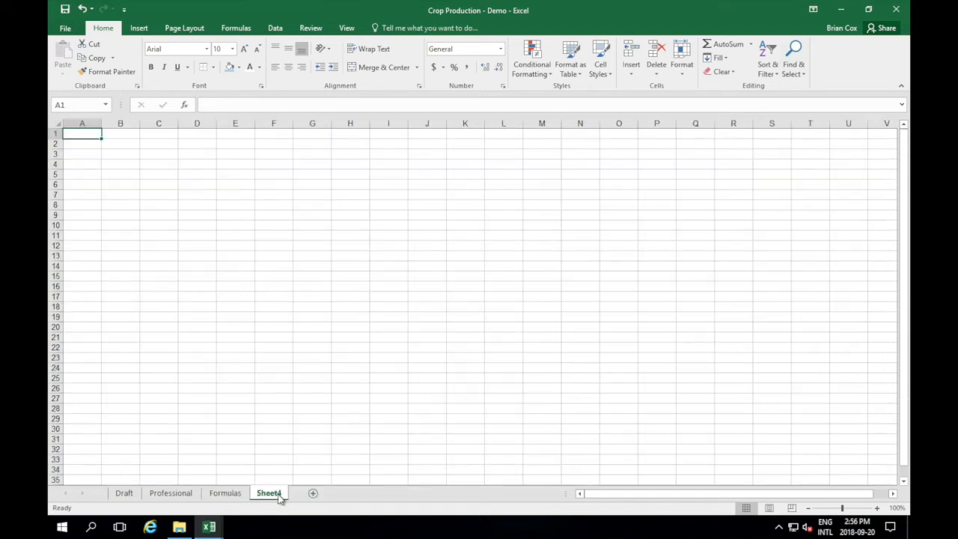
pyautogui.rightClick(275, 498)
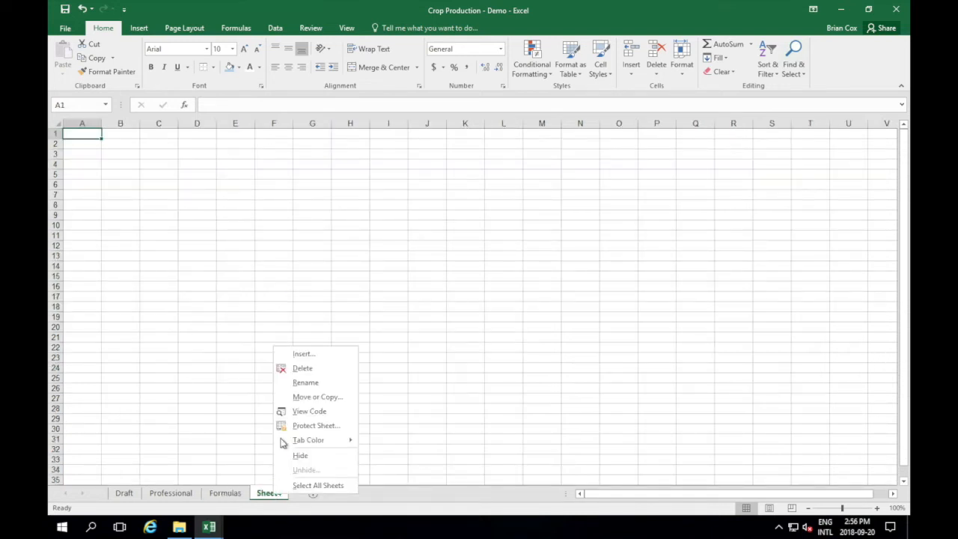
pyautogui.click(310, 383)
pyautogui.write('Link Cells')
pyautogui.click(235, 255)
# Enter the label Totals in cell B4 of the Link Cells sheet.
pyautogui.click(124, 162)
pyautogui.write('jT')
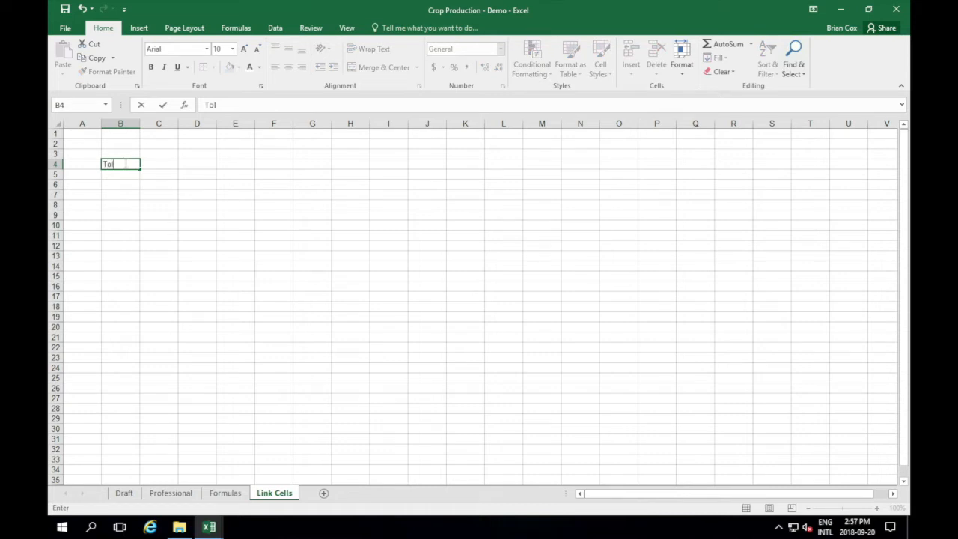
pyautogui.click(142, 192)
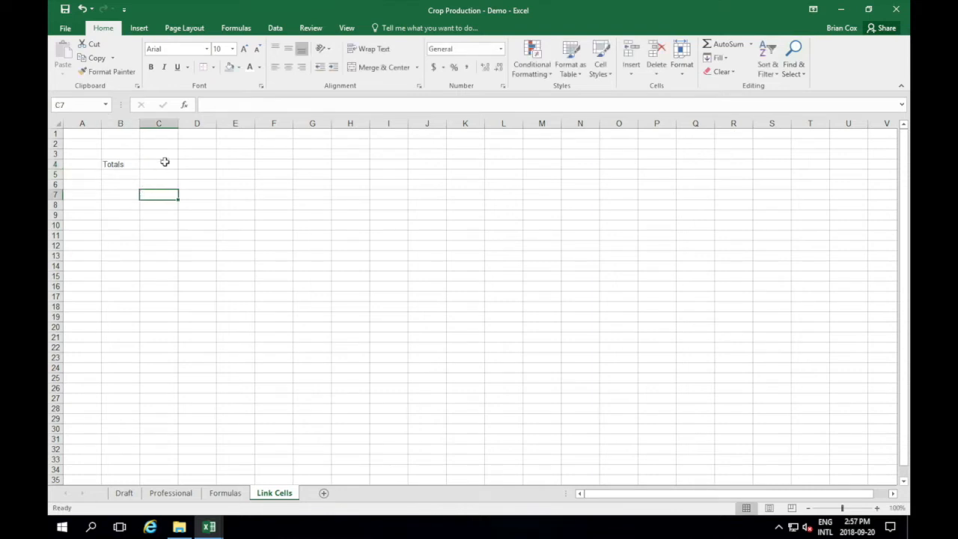
# Enter 2015 in C4 and 2016 in D4, and fill the year series across row 4 through I4.
pyautogui.click(167, 166)
pyautogui.write('20')
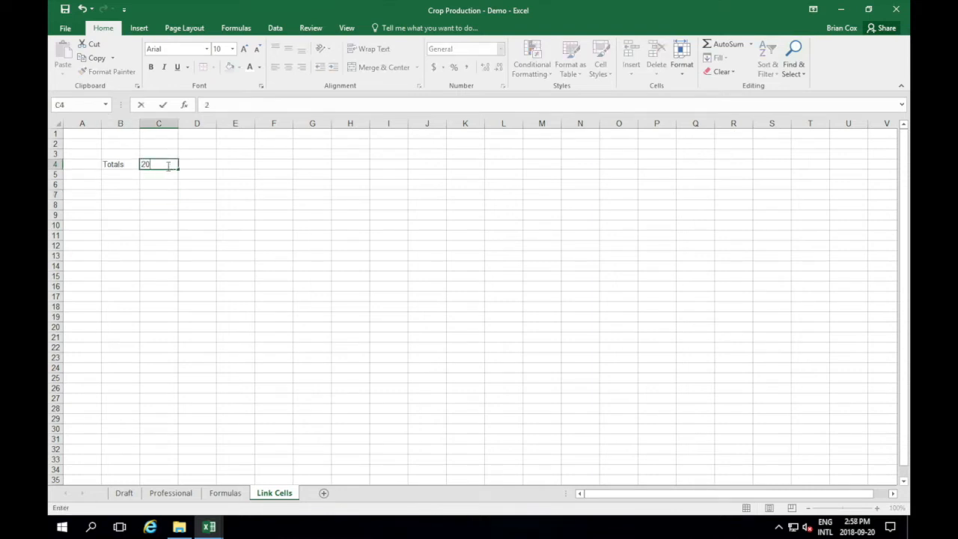
pyautogui.write('15')
pyautogui.click(197, 165)
pyautogui.write('2016')
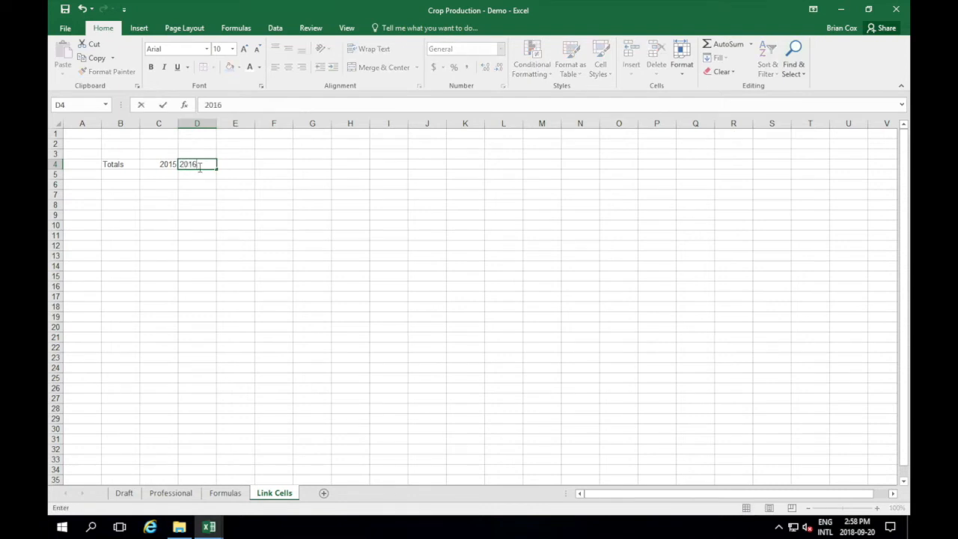
pyautogui.click(235, 185)
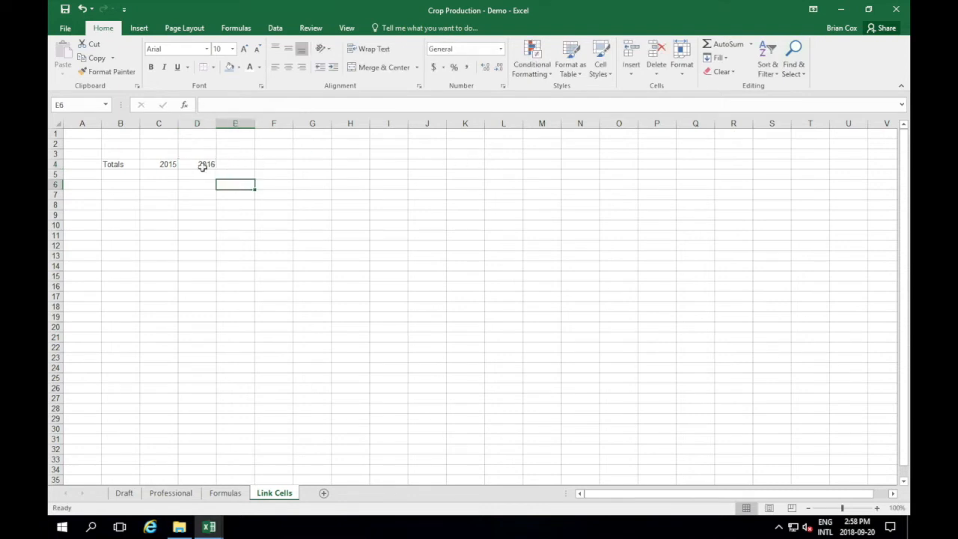
pyautogui.moveTo(166, 164); pyautogui.dragTo(199, 163)
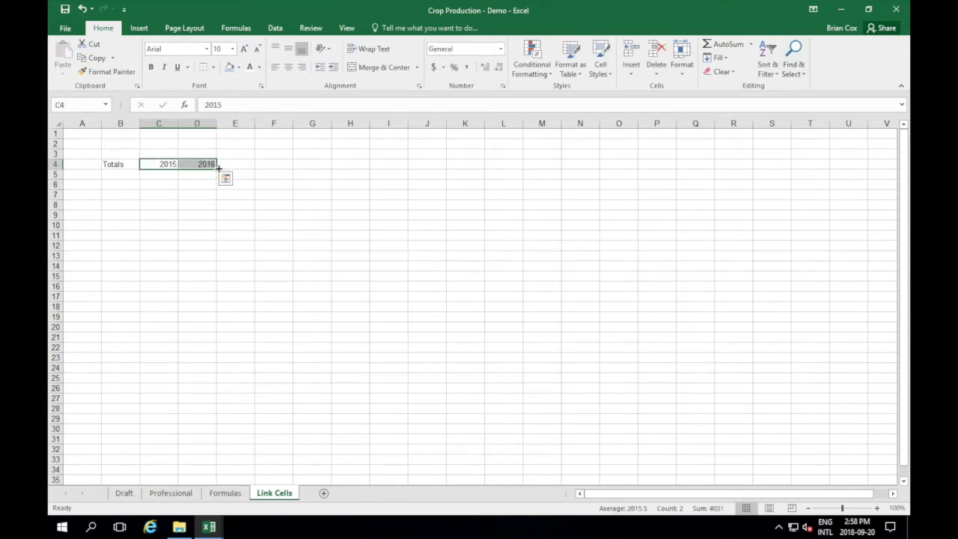
pyautogui.moveTo(217, 170); pyautogui.dragTo(288, 164)
# Clear the surplus years from F4:I4 so that the row holds only 2015 to 2017.
pyautogui.click(414, 239)
pyautogui.press('BackSpace')
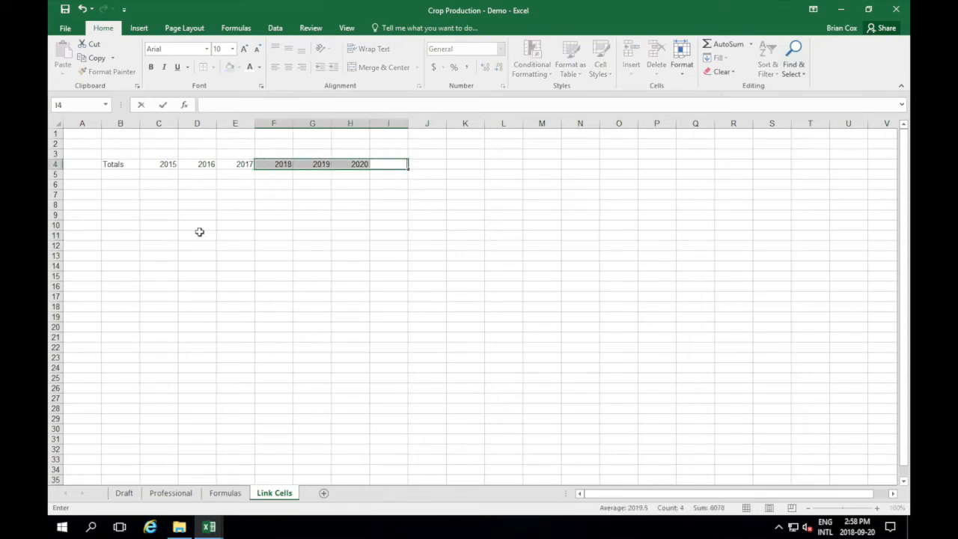
pyautogui.click(177, 214)
pyautogui.moveTo(275, 164); pyautogui.dragTo(364, 163)
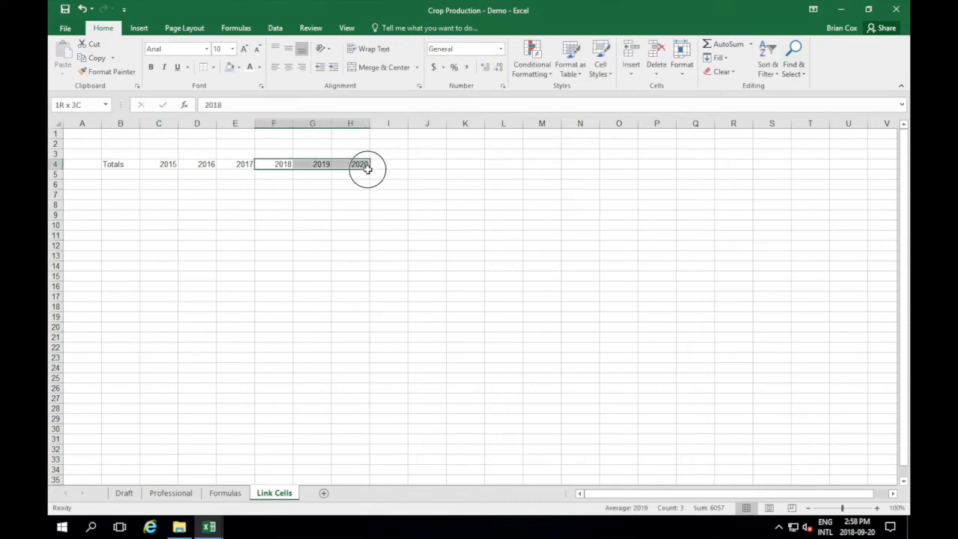
pyautogui.press('BackSpace')
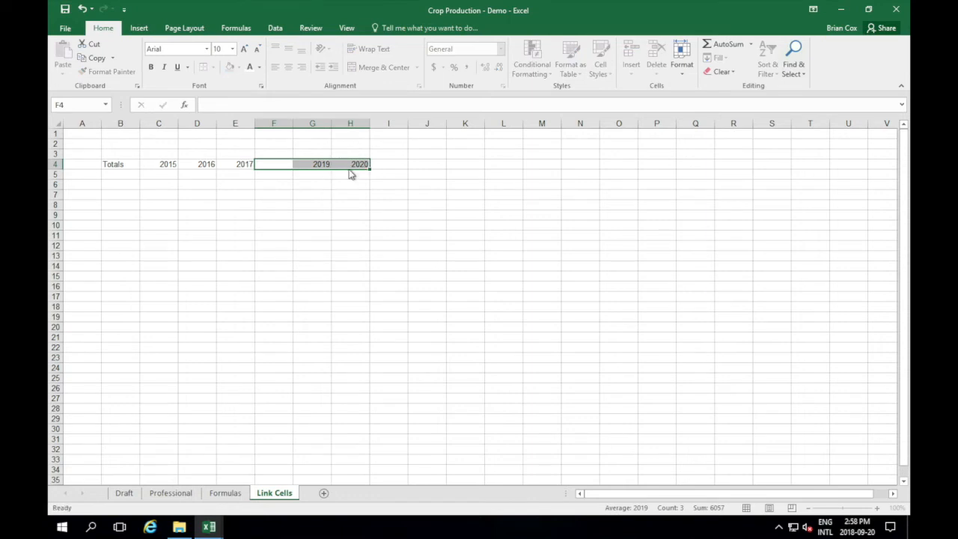
pyautogui.click(346, 165)
pyautogui.press('BackSpace')
pyautogui.click(326, 165)
pyautogui.press('BackSpace')
pyautogui.moveTo(314, 184); pyautogui.dragTo(325, 193)
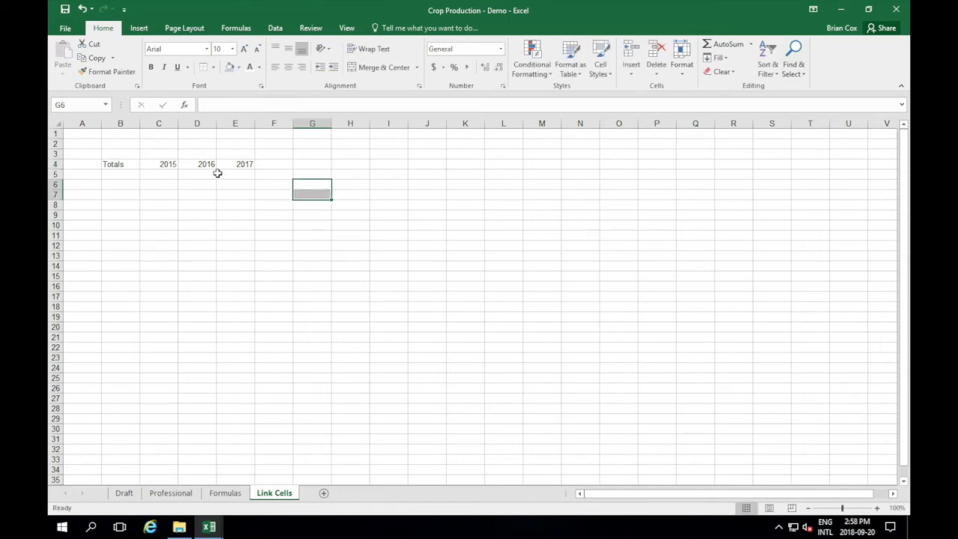
# Link C5 under 2015 to the 2015 total in cell B20 of the Formulas sheet.
pyautogui.click(159, 177)
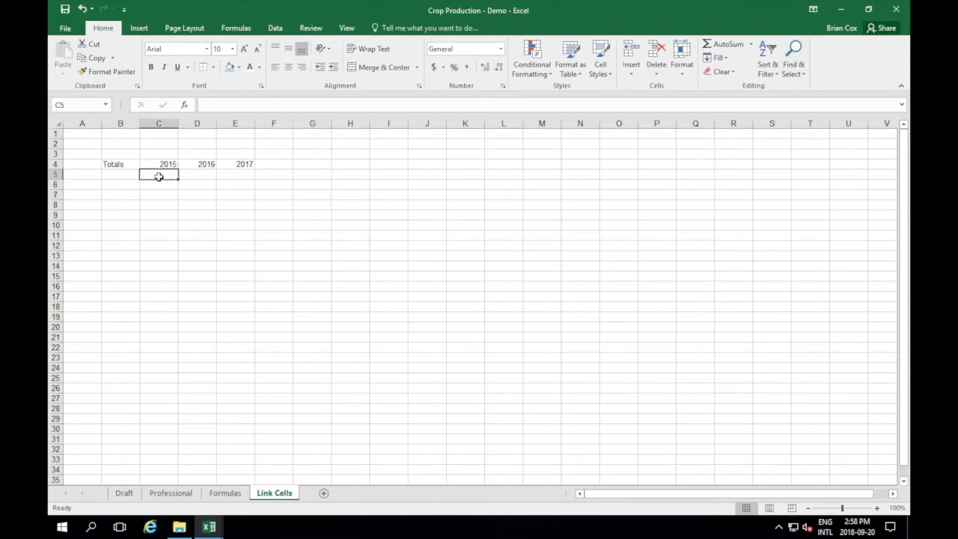
pyautogui.write('=')
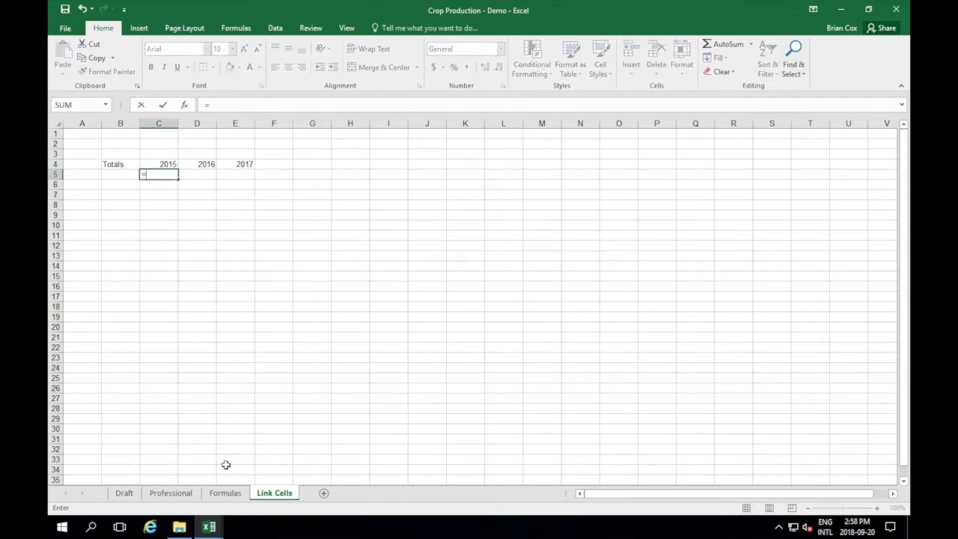
pyautogui.click(226, 494)
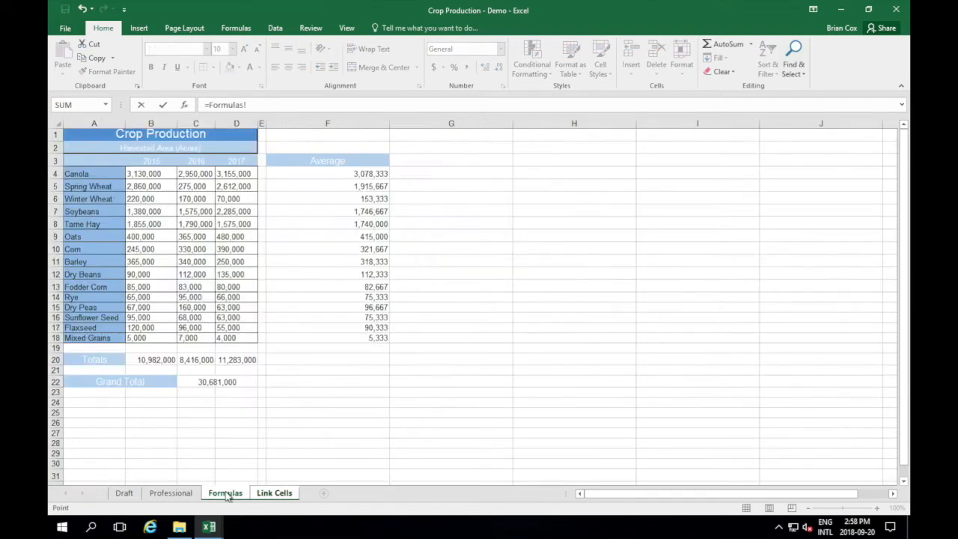
pyautogui.click(165, 360)
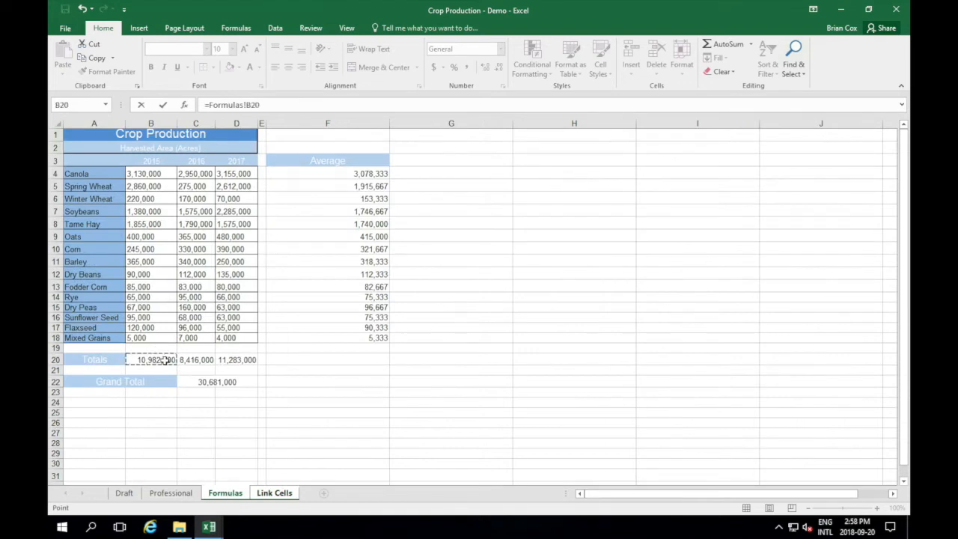
pyautogui.press('Return')
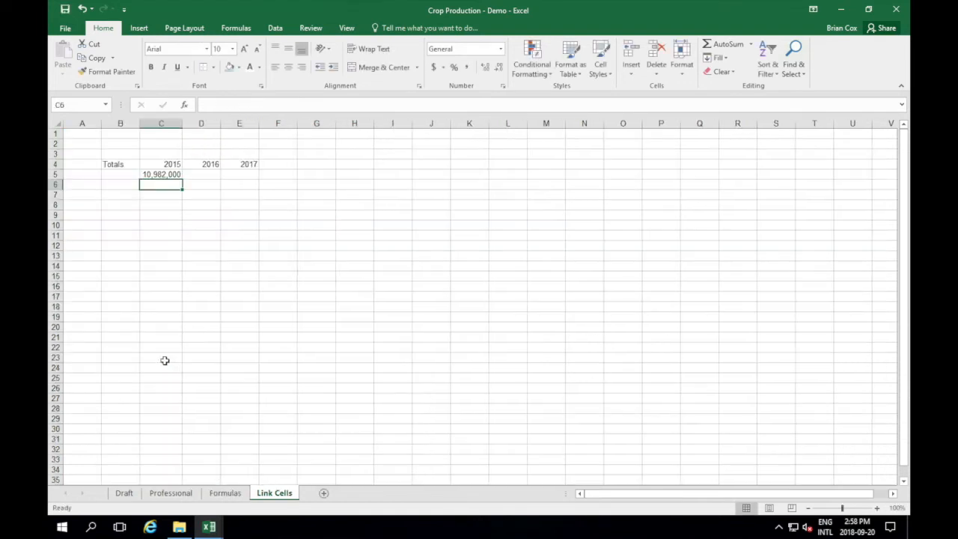
# Link D5 under 2016 to the 2016 total in cell C20 of the Formulas sheet.
pyautogui.click(201, 176)
pyautogui.write('=')
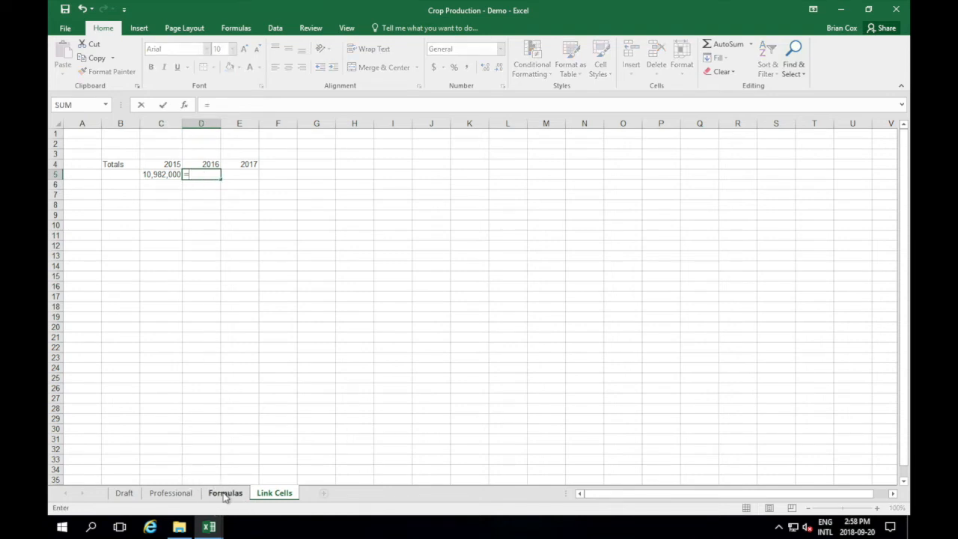
pyautogui.click(225, 494)
pyautogui.click(198, 360)
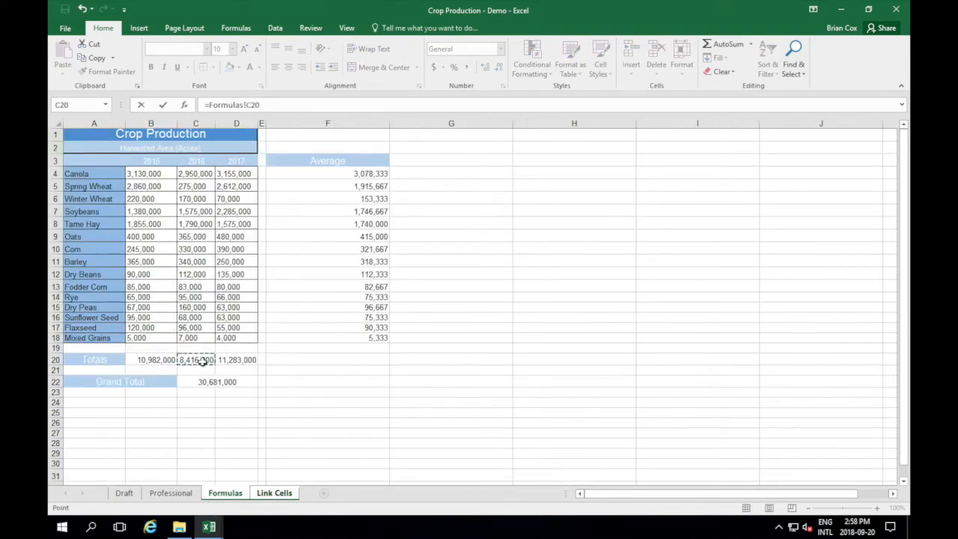
pyautogui.press('Return')
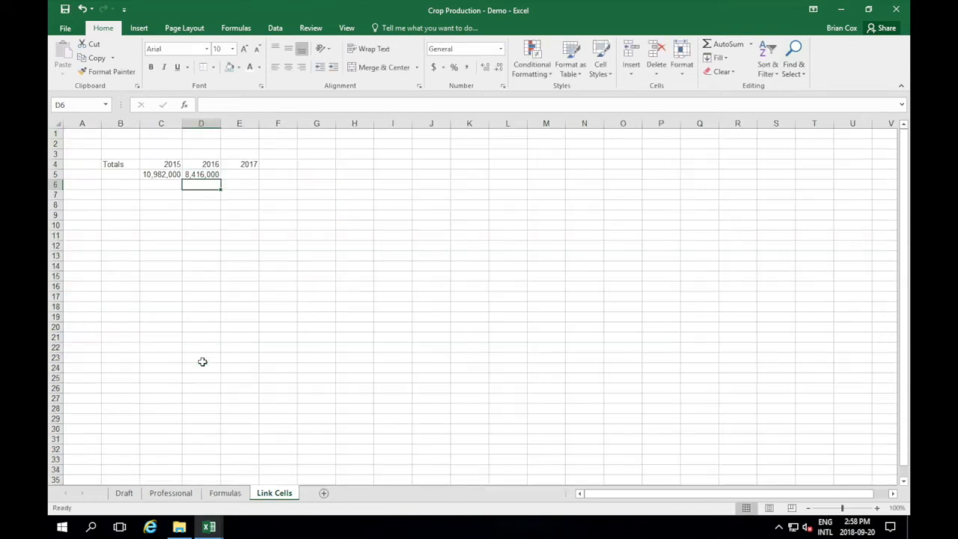
# Fill the linked total formula across to E5 under 2017 and widen column E to fit it.
pyautogui.click(239, 175)
pyautogui.moveTo(163, 175); pyautogui.dragTo(251, 180)
pyautogui.click(243, 194)
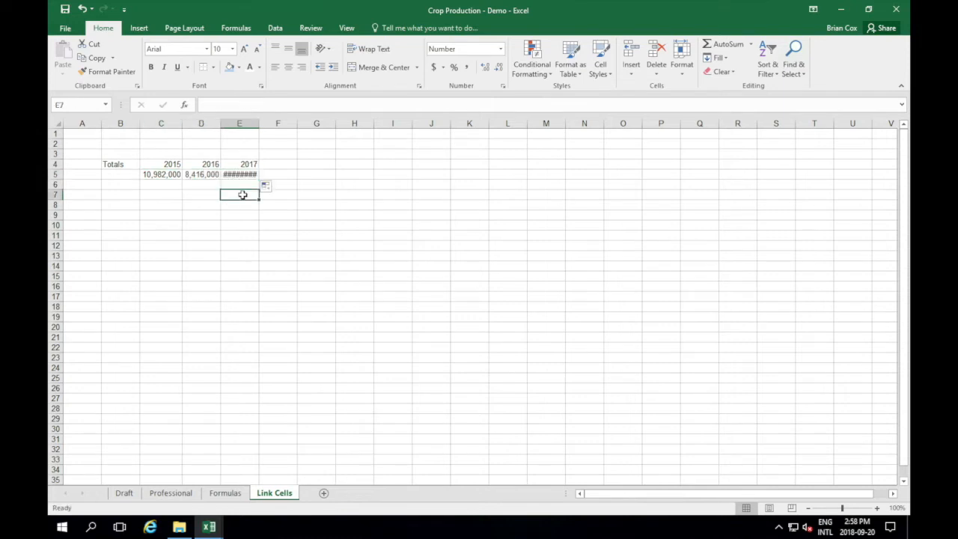
pyautogui.click(241, 174)
pyautogui.moveTo(259, 123); pyautogui.dragTo(269, 125)
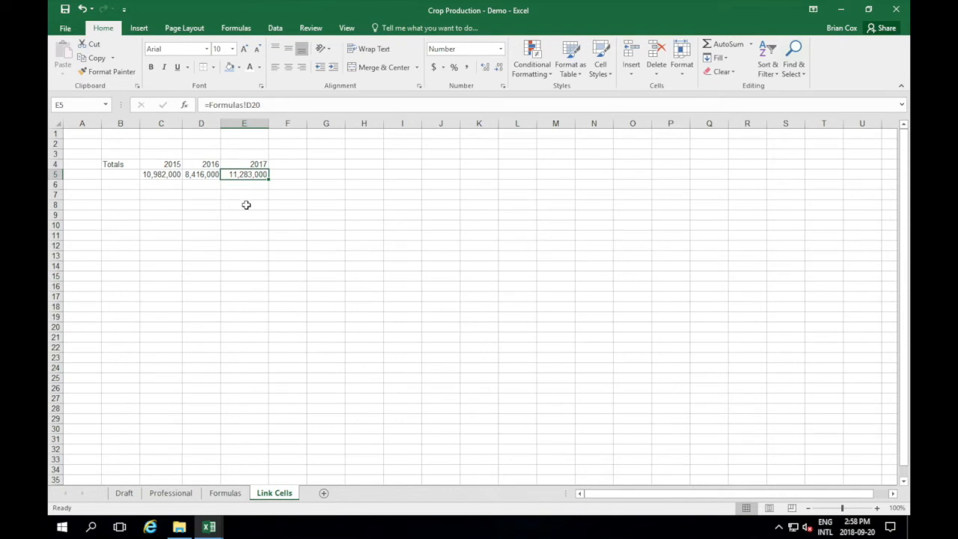
# Set the 2016 Dry Beans value in C12 of the Formulas sheet to 99,999,999.
pyautogui.click(227, 496)
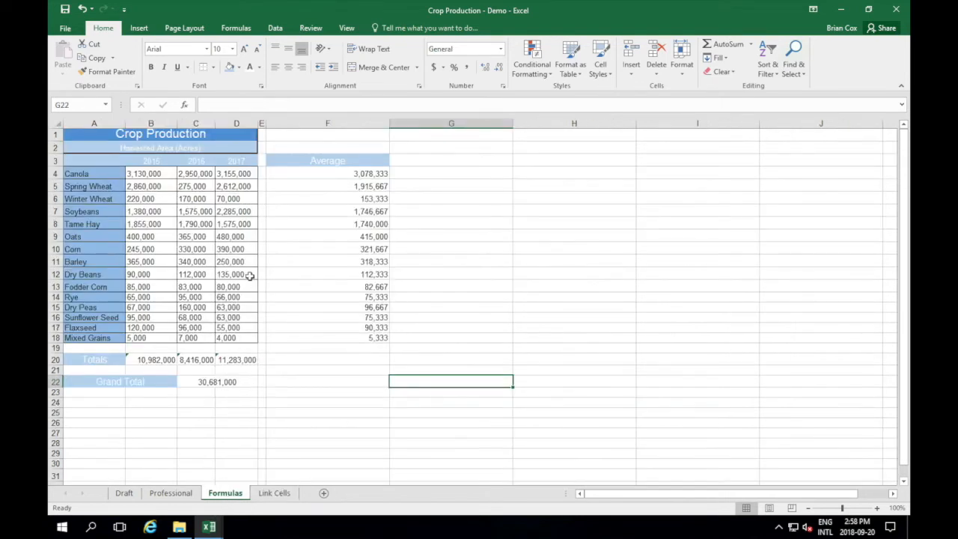
pyautogui.doubleClick(192, 275)
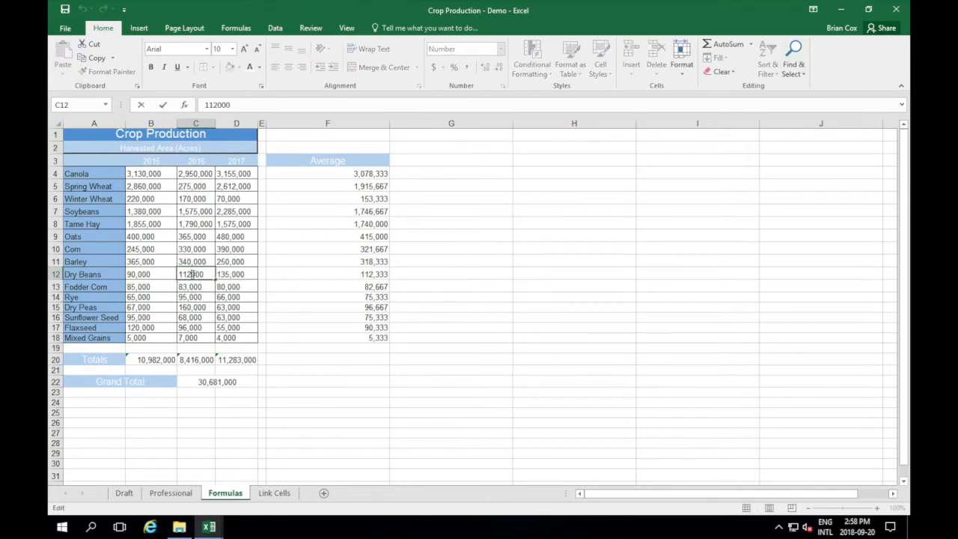
pyautogui.doubleClick(193, 274)
pyautogui.write('0')
pyautogui.click(304, 323)
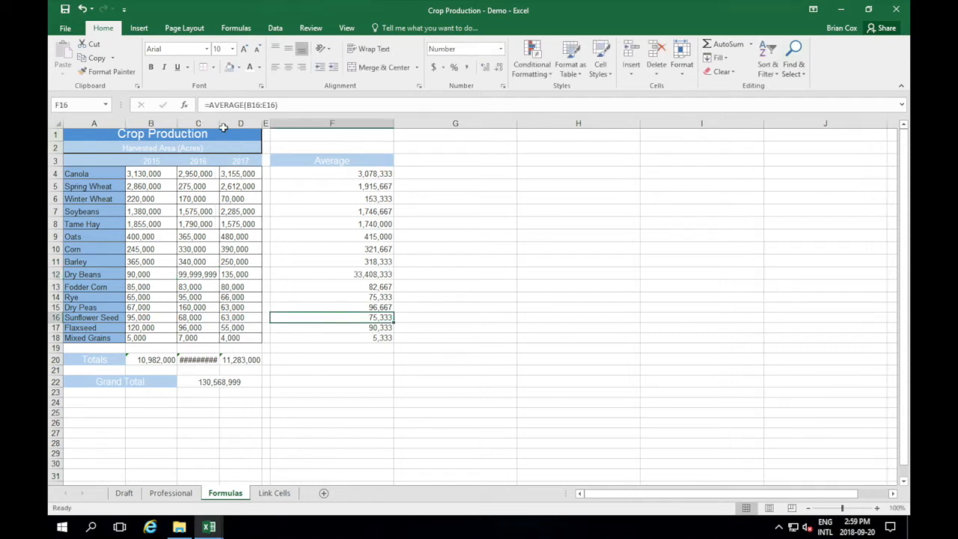
# Widen column C on the Formulas sheet and column D on the Link Cells sheet to fit the 2016 total.
pyautogui.moveTo(219, 122); pyautogui.dragTo(230, 123)
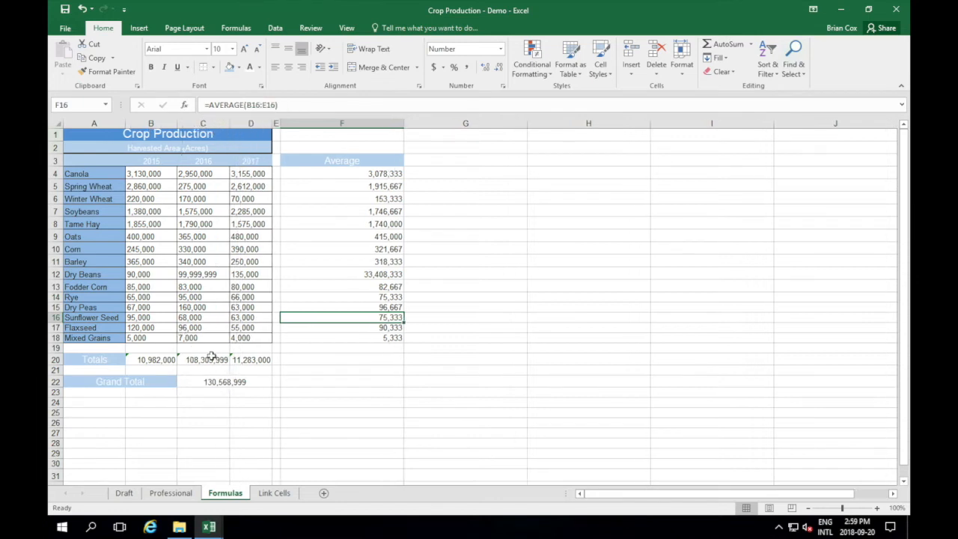
pyautogui.click(271, 494)
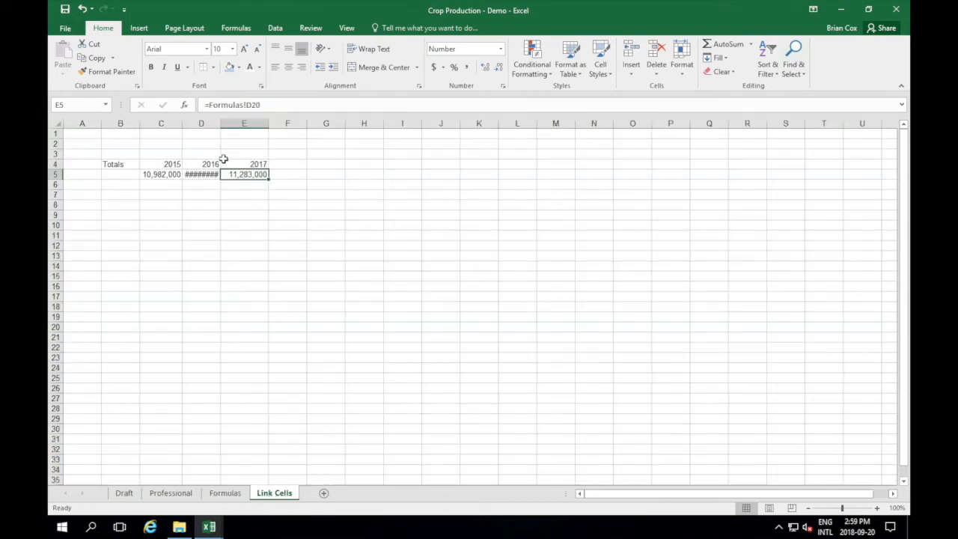
pyautogui.doubleClick(220, 123)
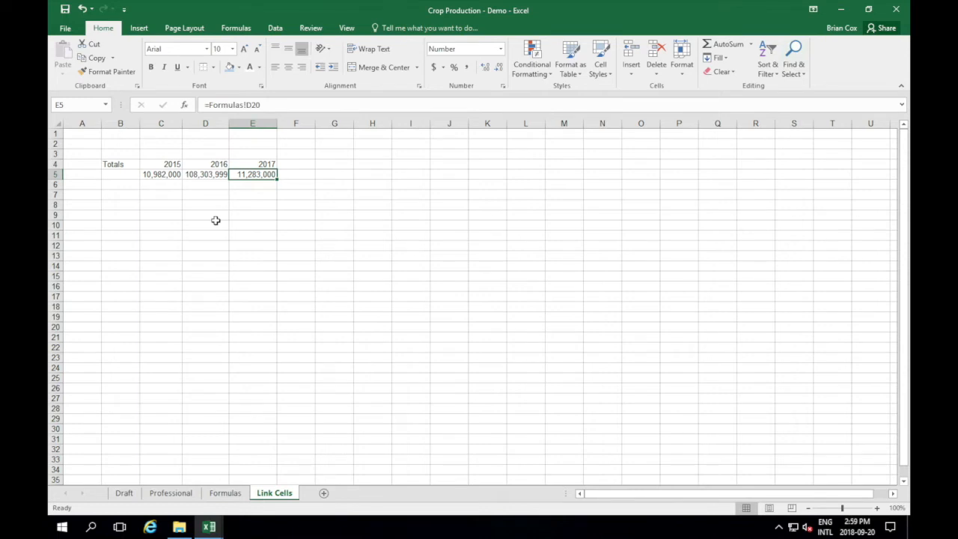
# Compare the 2016 total on the Formulas sheet with the linked 2016 total on the Link Cells sheet.
pyautogui.click(225, 492)
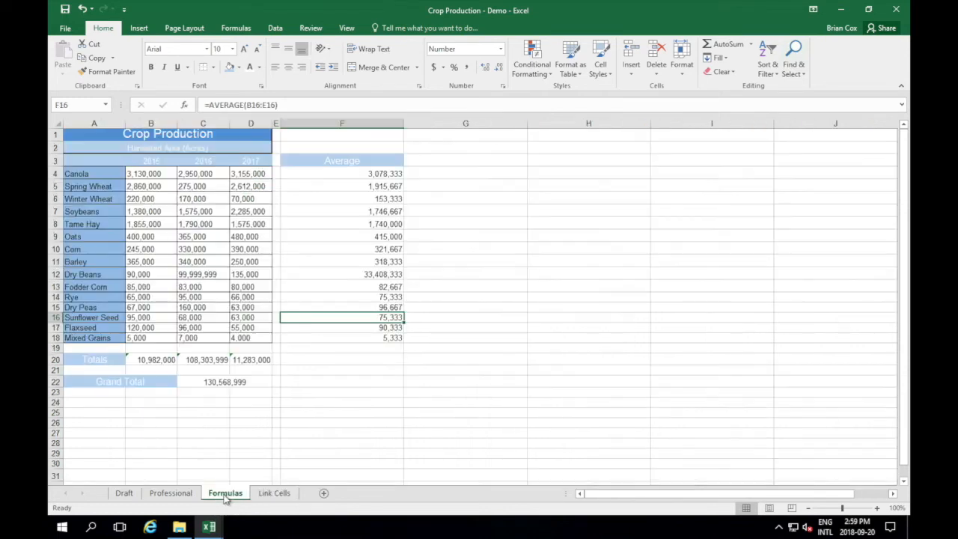
pyautogui.click(273, 492)
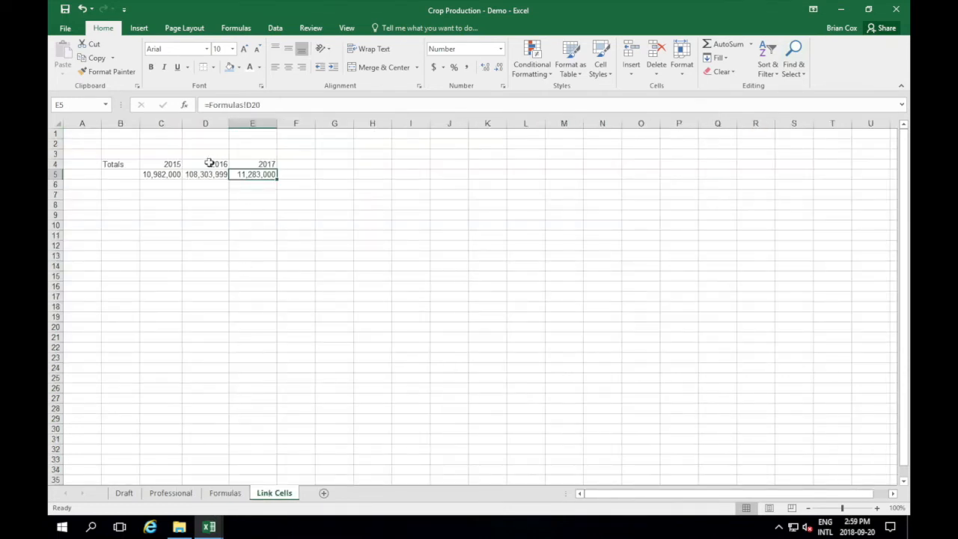
pyautogui.click(226, 492)
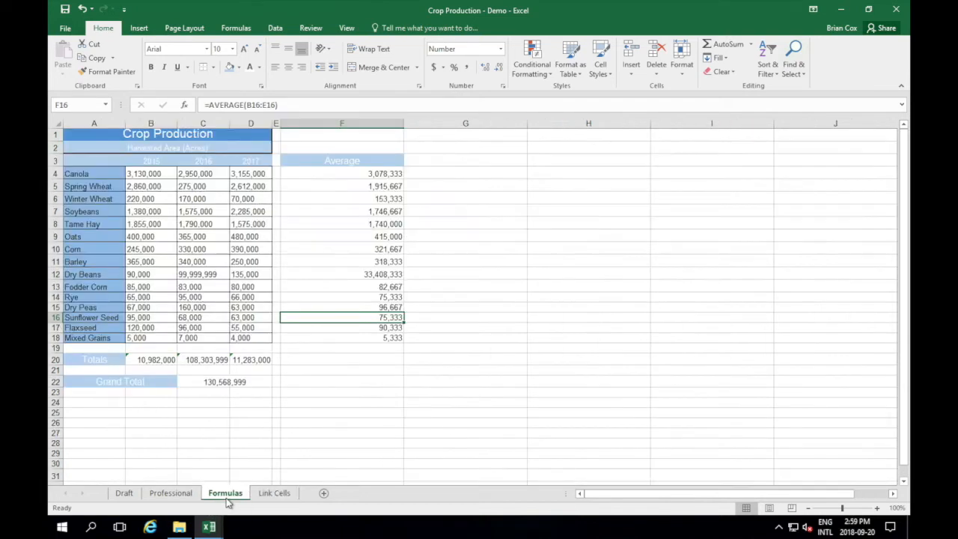
pyautogui.click(272, 493)
pyautogui.click(225, 492)
pyautogui.click(274, 493)
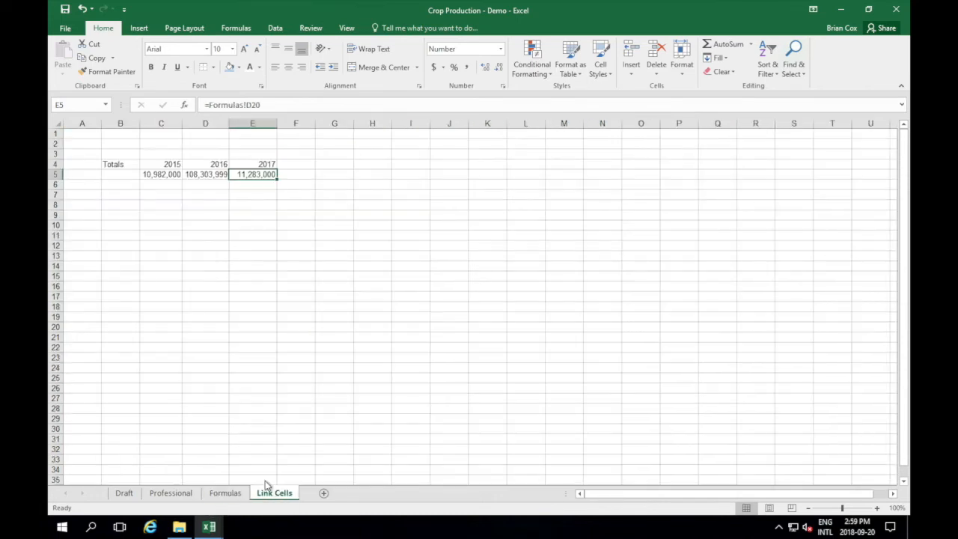
pyautogui.click(224, 493)
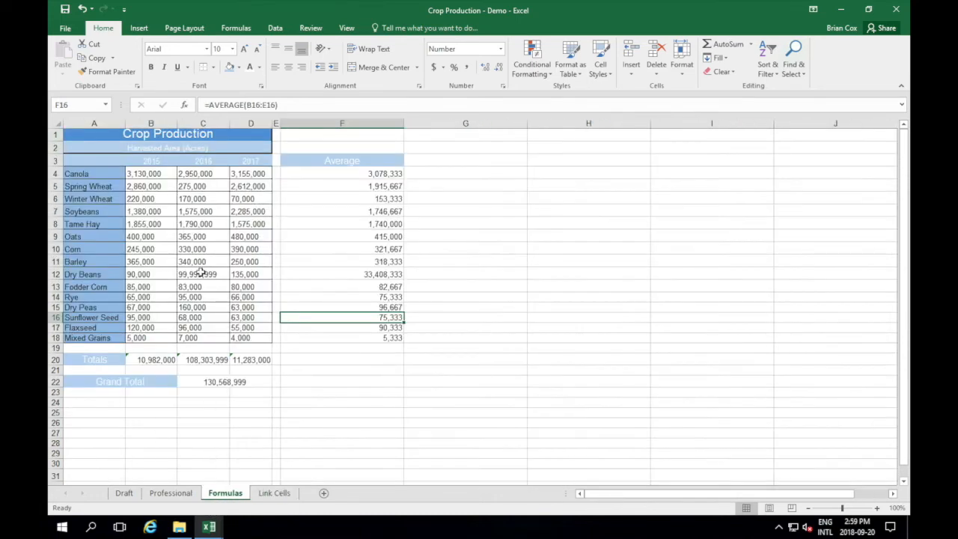
pyautogui.click(274, 494)
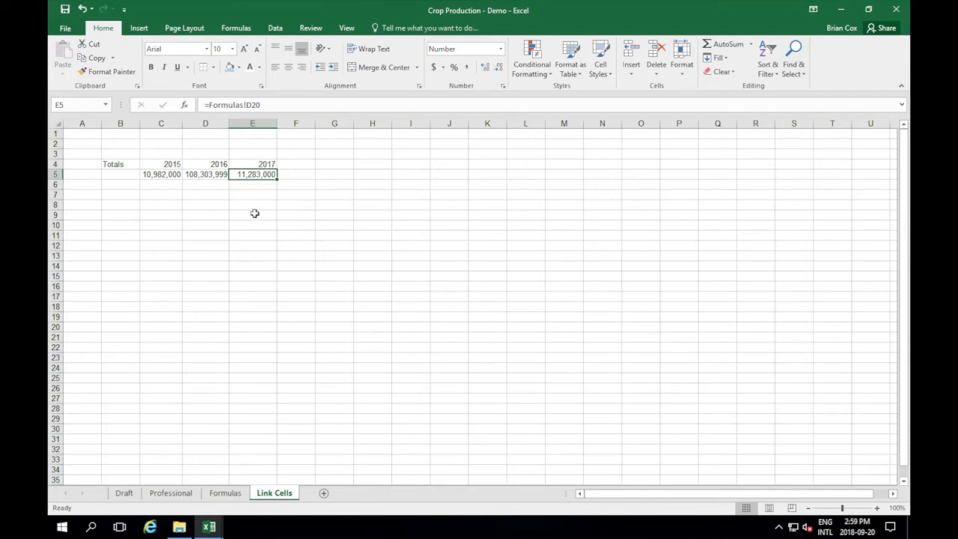
pyautogui.click(236, 228)
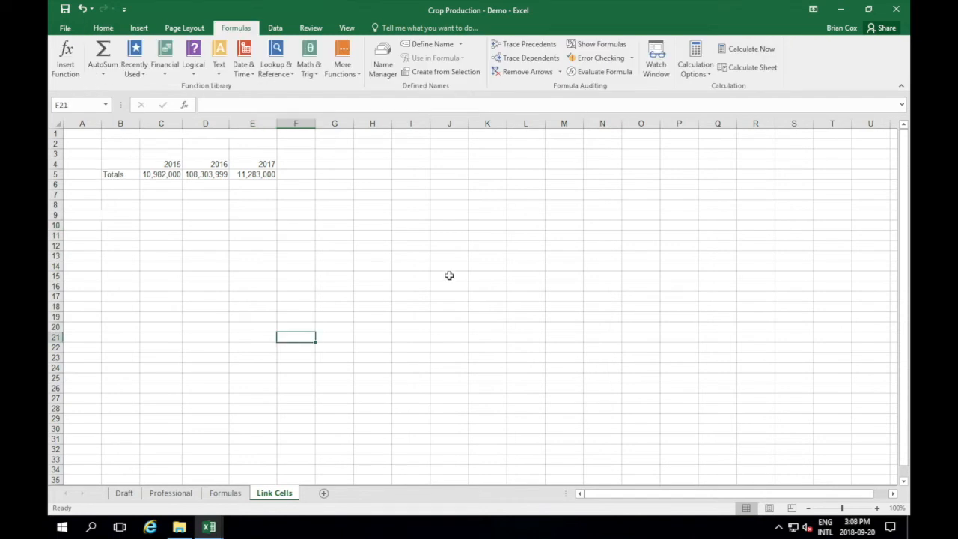
# Enter the title Customers in the merged cell B1:E1 of the Link Cells sheet.
pyautogui.click(169, 132)
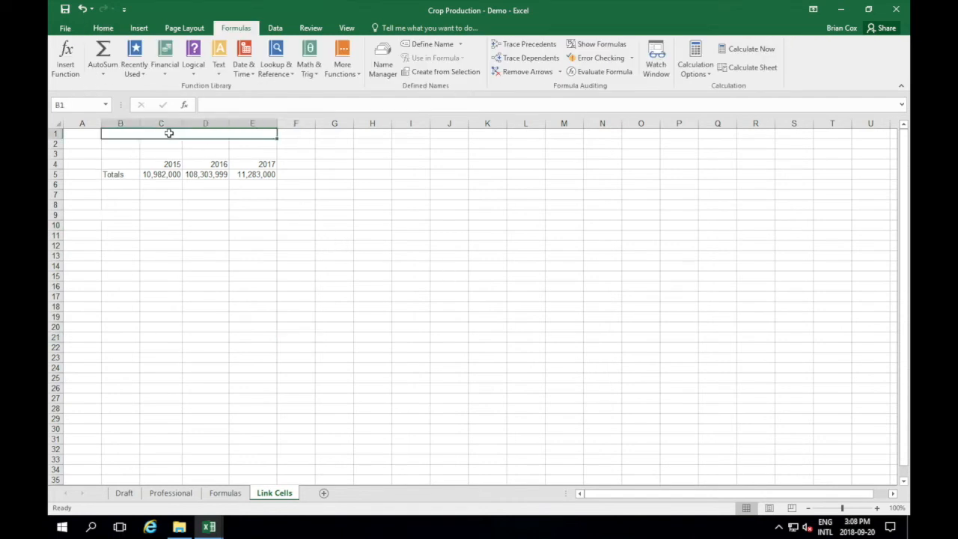
pyautogui.click(105, 29)
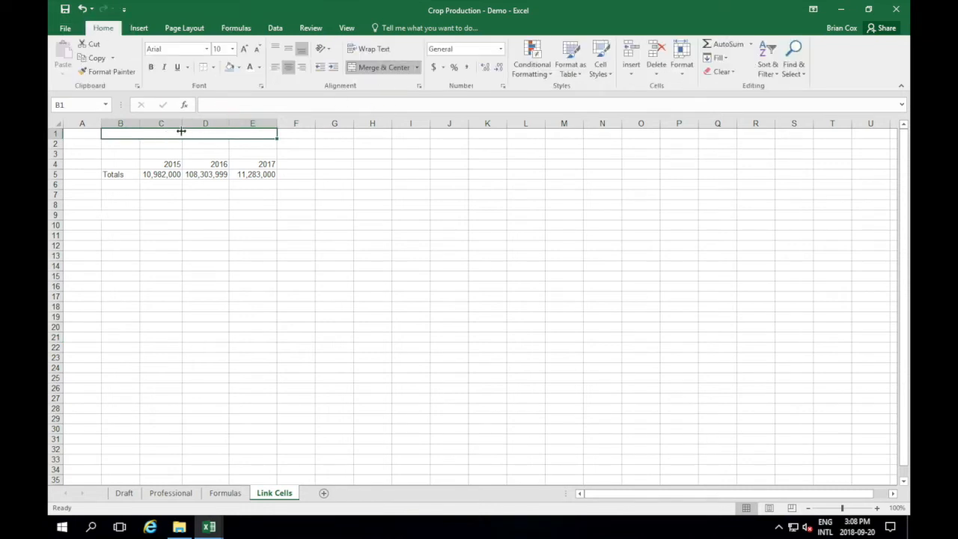
pyautogui.write('Cu')
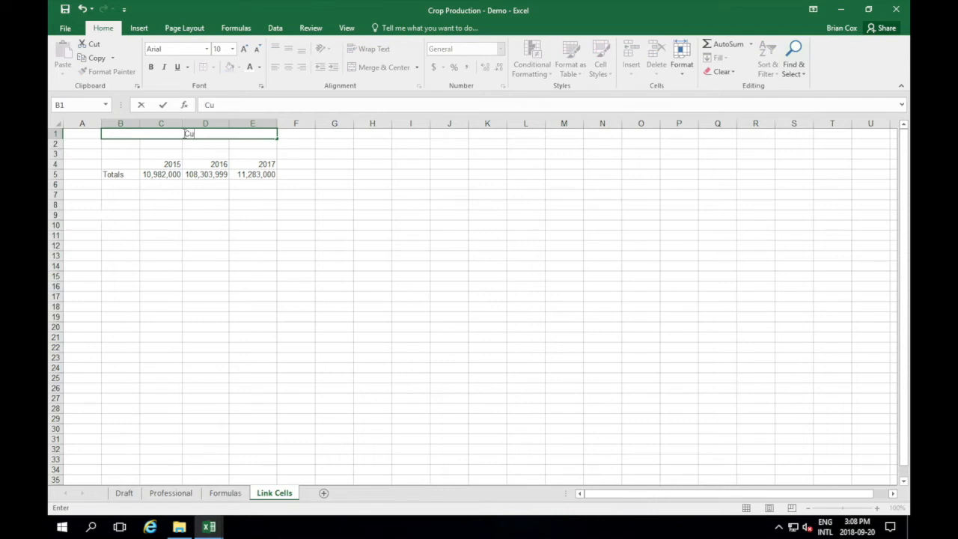
pyautogui.write('stomers')
pyautogui.click(252, 266)
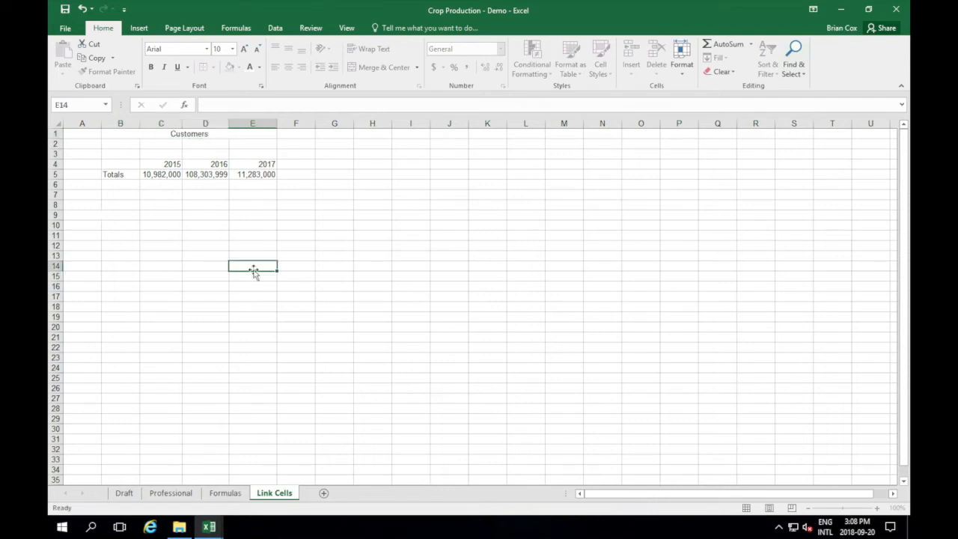
# On the Link Cells sheet, enter the crop labels Spring Wheat in merged cell A9:B9 and Winter Wheat in A10.
pyautogui.click(118, 216)
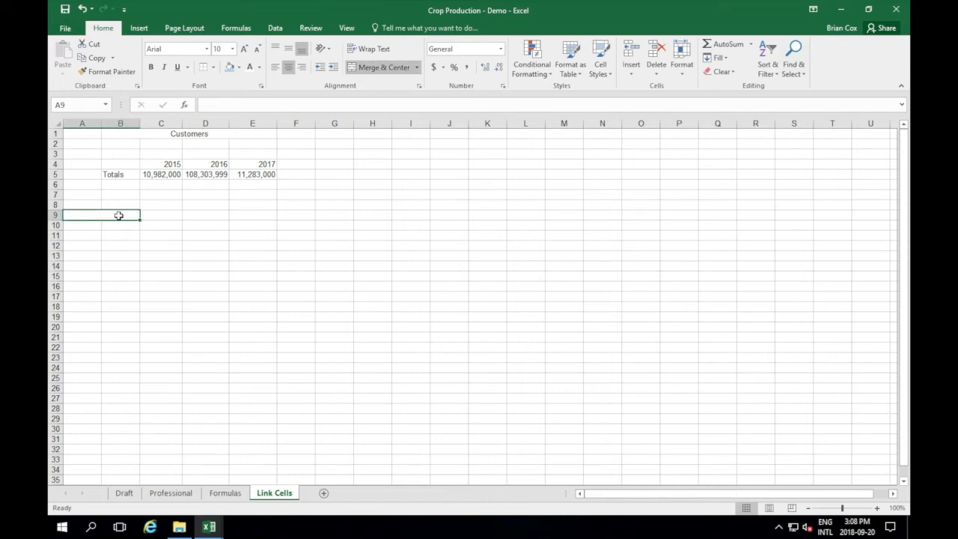
pyautogui.click(226, 492)
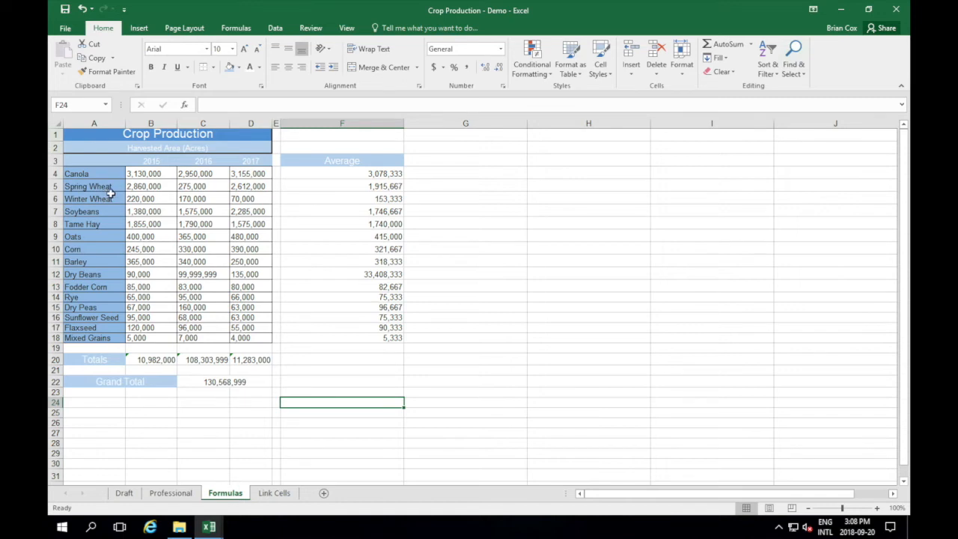
pyautogui.click(274, 493)
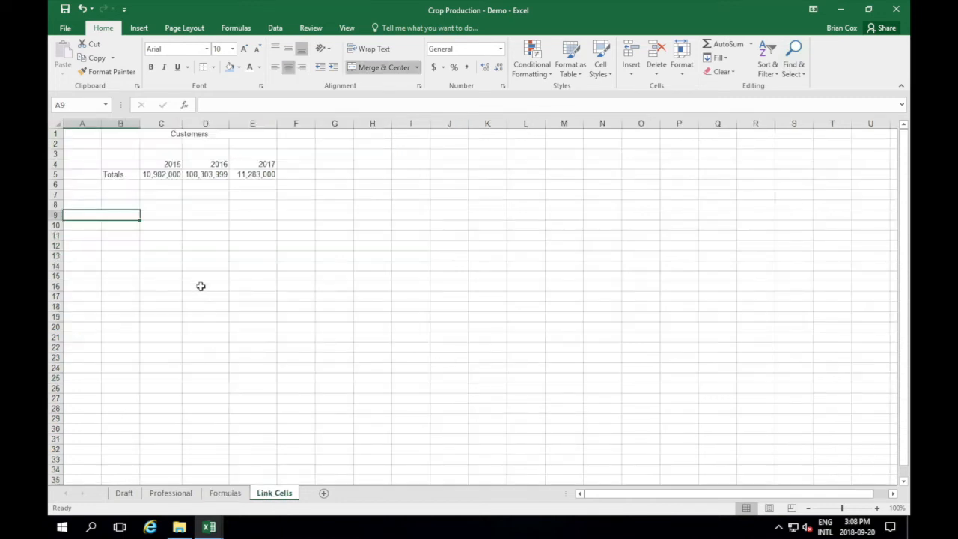
pyautogui.write('S')
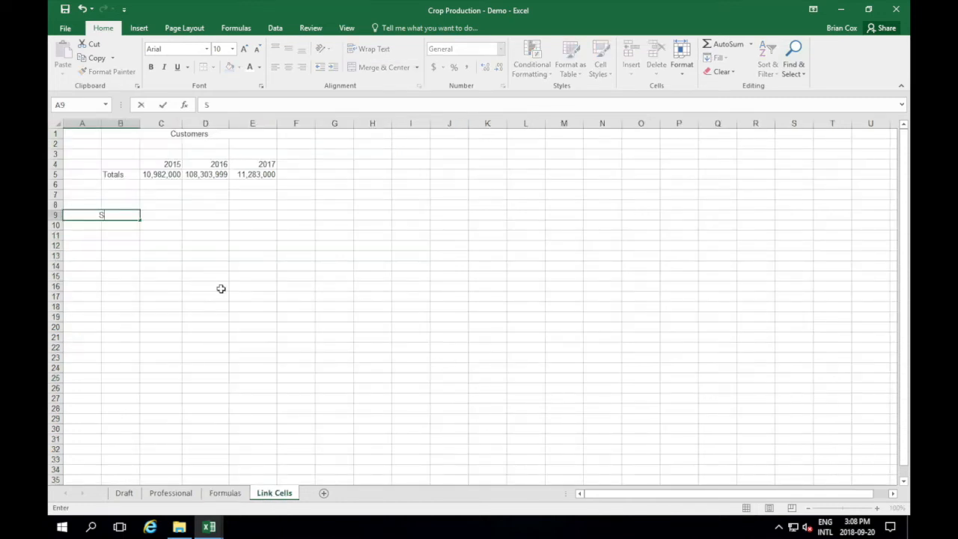
pyautogui.write('pring Wheat')
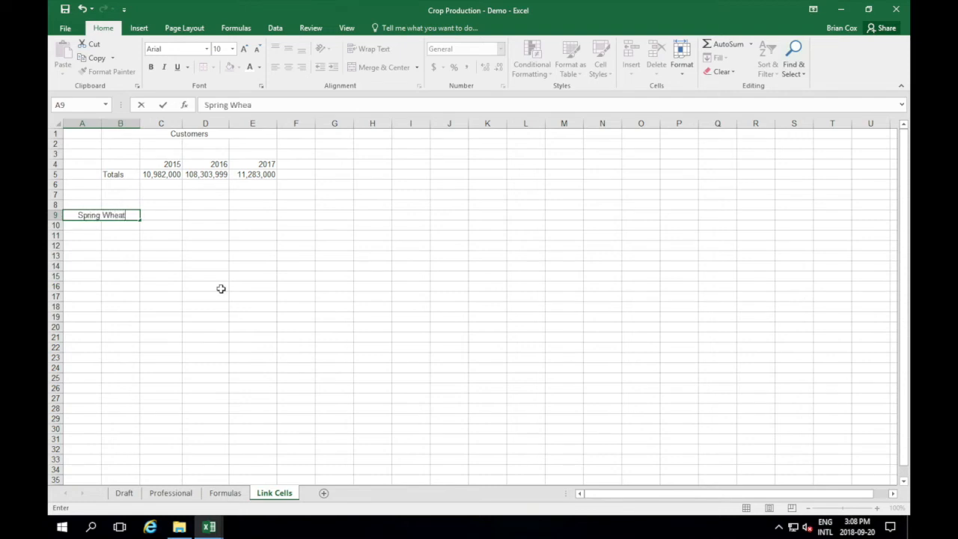
pyautogui.press('Return')
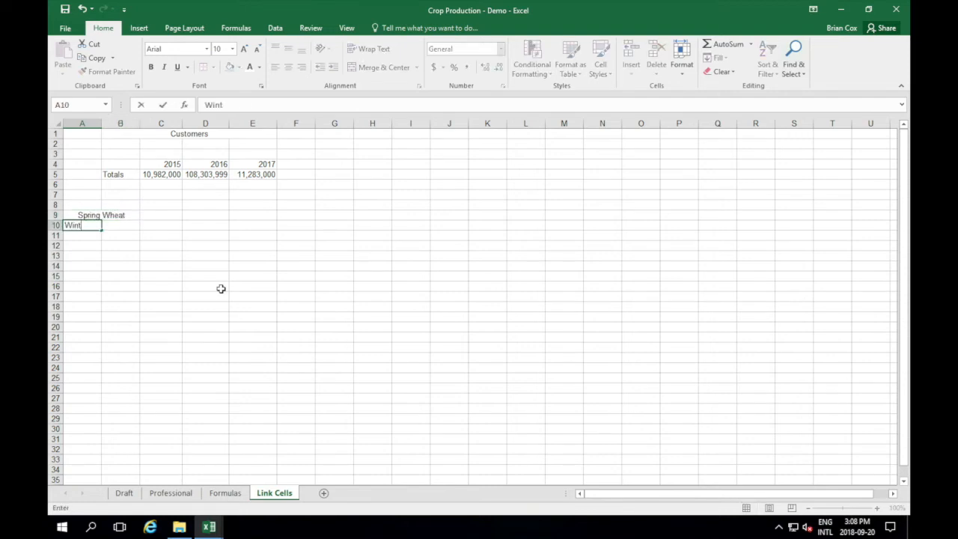
pyautogui.write('eat')
pyautogui.click(253, 358)
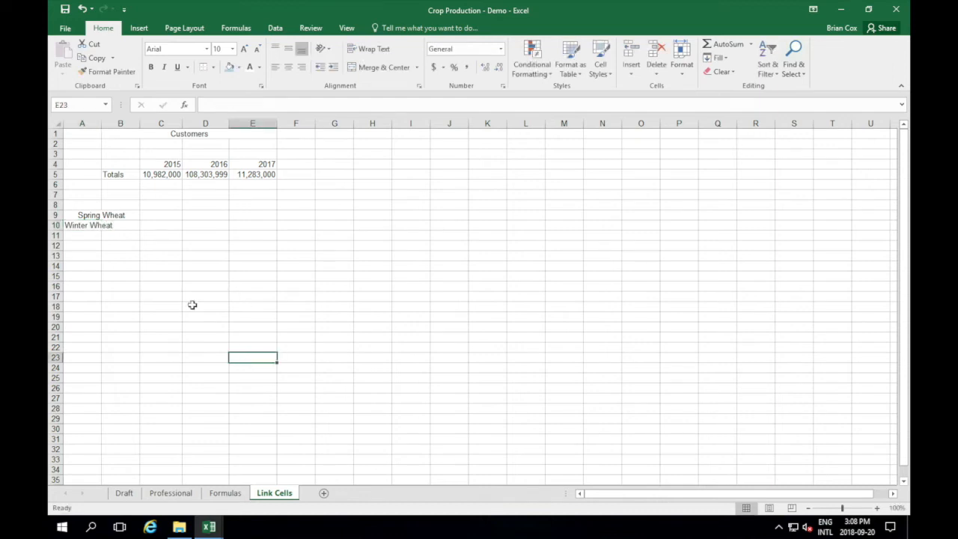
# Merge and center the Winter Wheat label across A10:B10.
pyautogui.moveTo(90, 226); pyautogui.dragTo(113, 230)
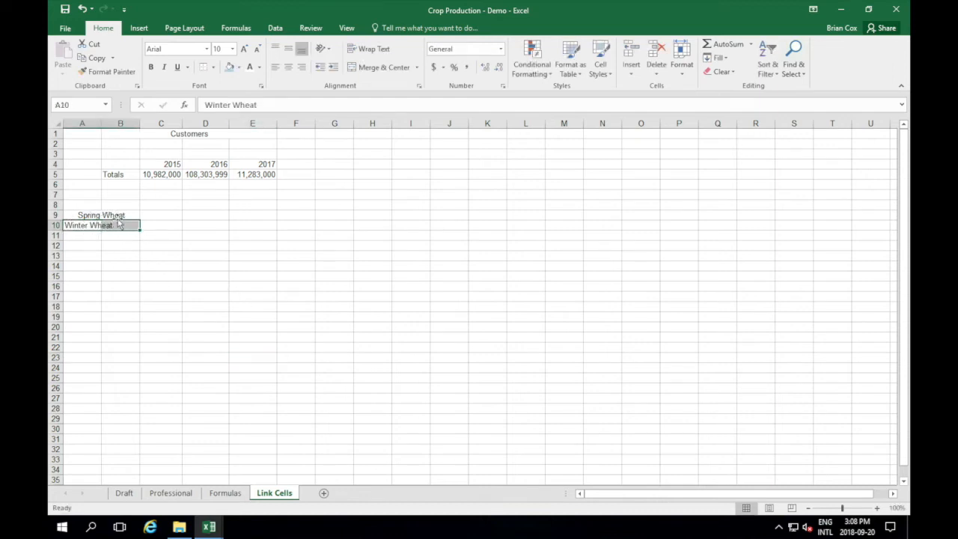
pyautogui.click(383, 66)
pyautogui.moveTo(247, 271); pyautogui.dragTo(248, 276)
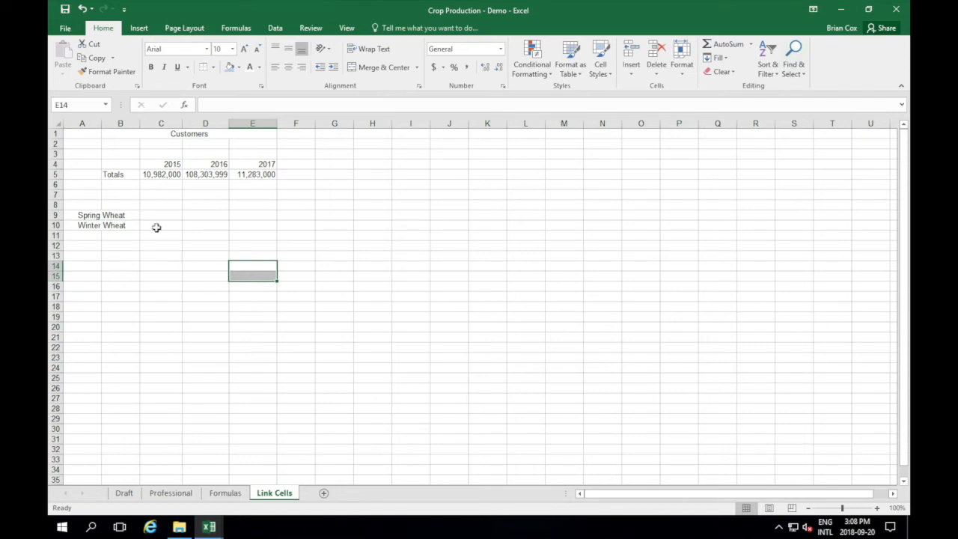
# Enter 2017 as the column heading in C8, above the Spring Wheat row.
pyautogui.click(160, 215)
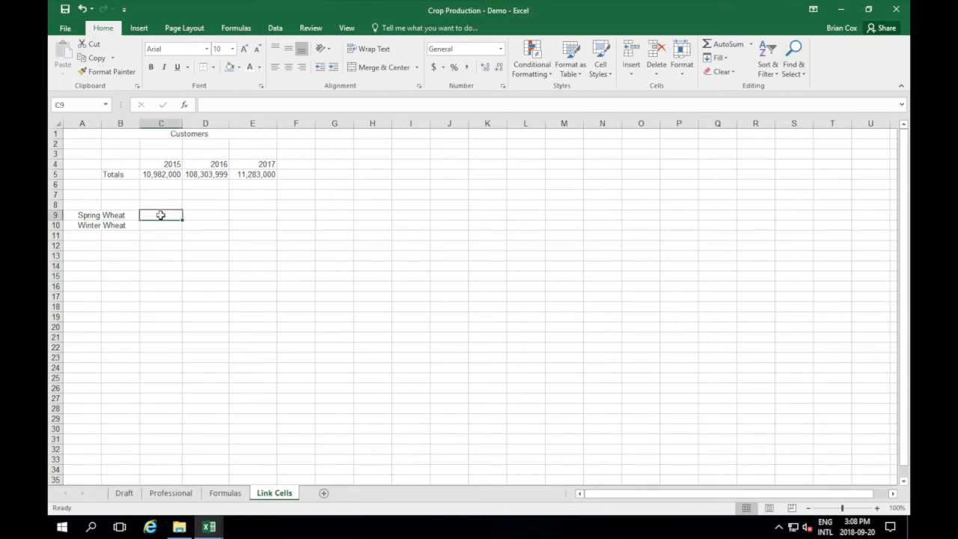
pyautogui.click(164, 204)
pyautogui.write('2017')
pyautogui.click(222, 274)
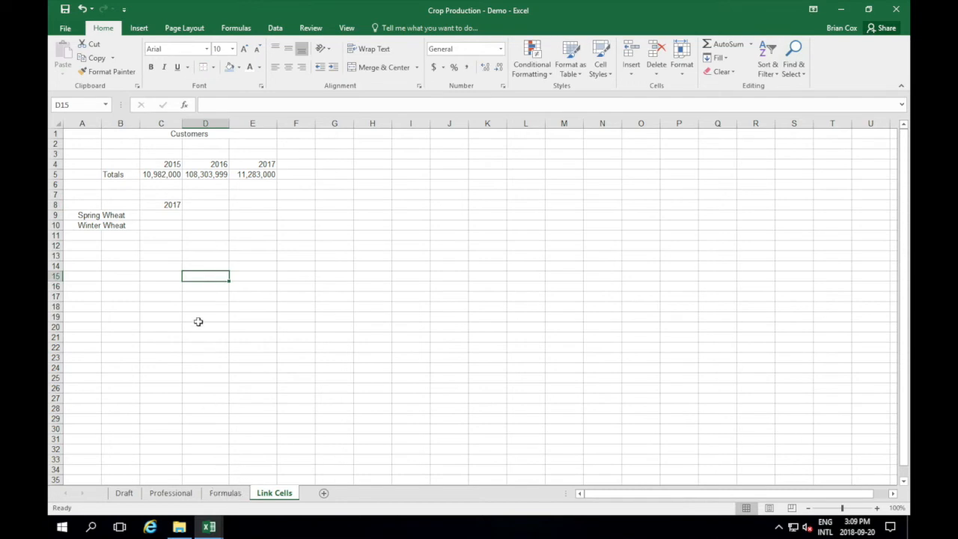
# Check the 2017 Spring Wheat value in D5 of the Formulas sheet and return to the Link Cells sheet.
pyautogui.click(167, 217)
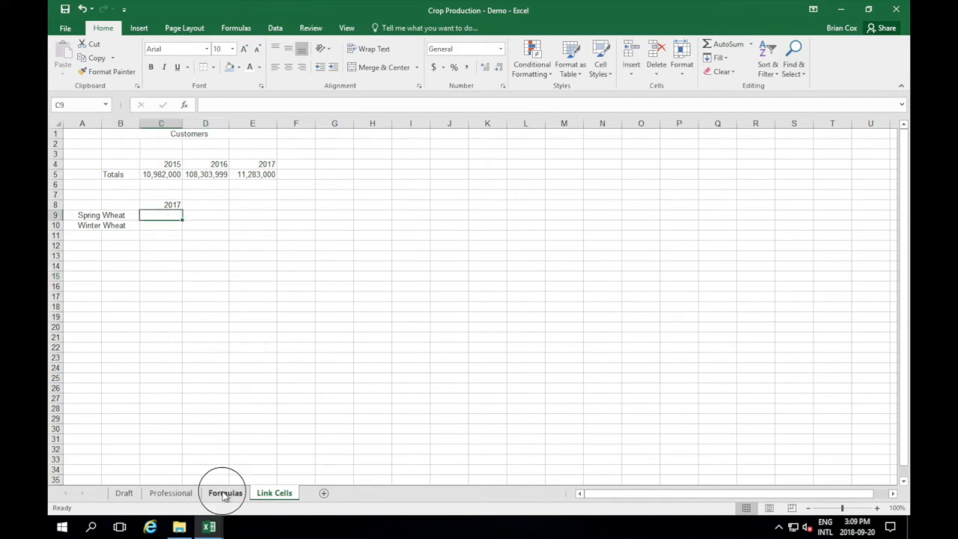
pyautogui.click(224, 492)
pyautogui.click(244, 187)
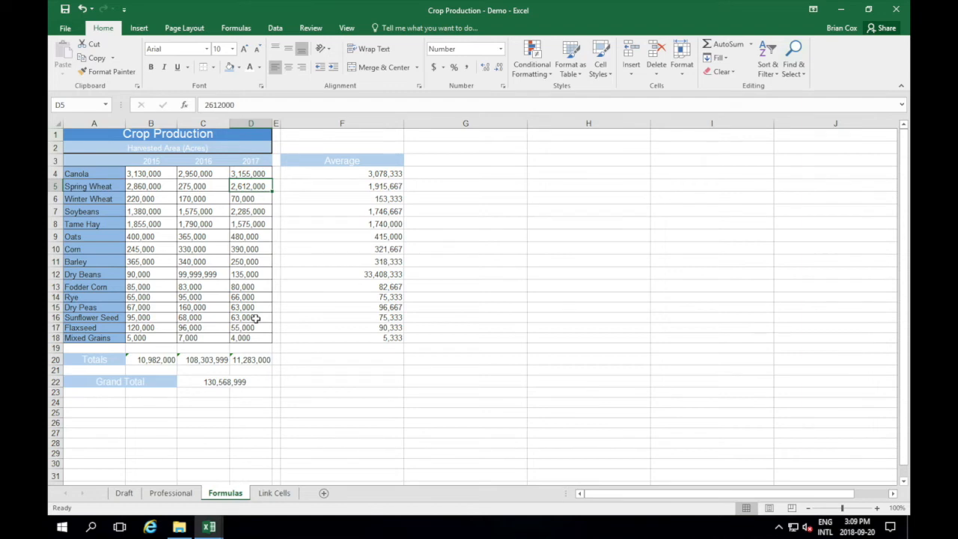
pyautogui.click(274, 494)
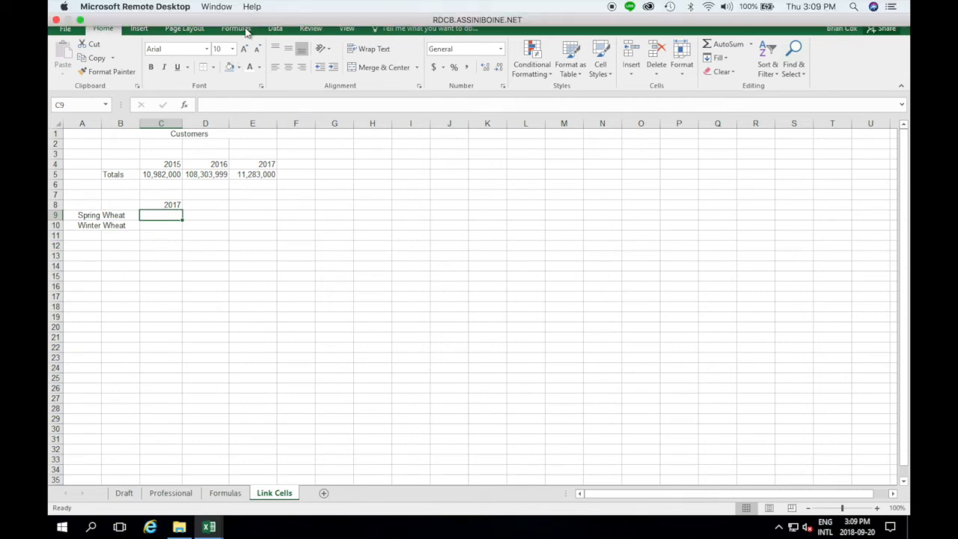
pyautogui.click(349, 224)
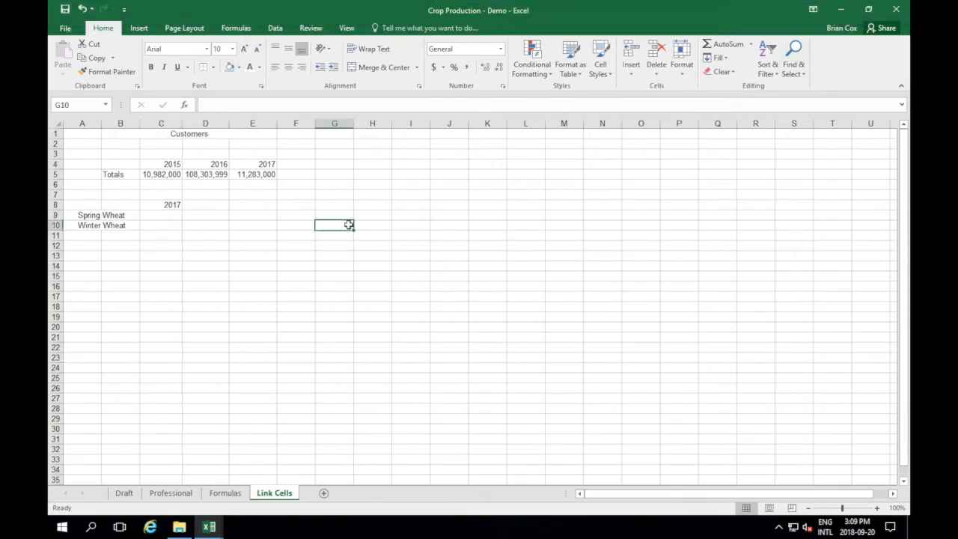
# Insert a VLOOKUP function in C9 of the Link Cells sheet with Formulas!A5 as the lookup value.
pyautogui.click(236, 28)
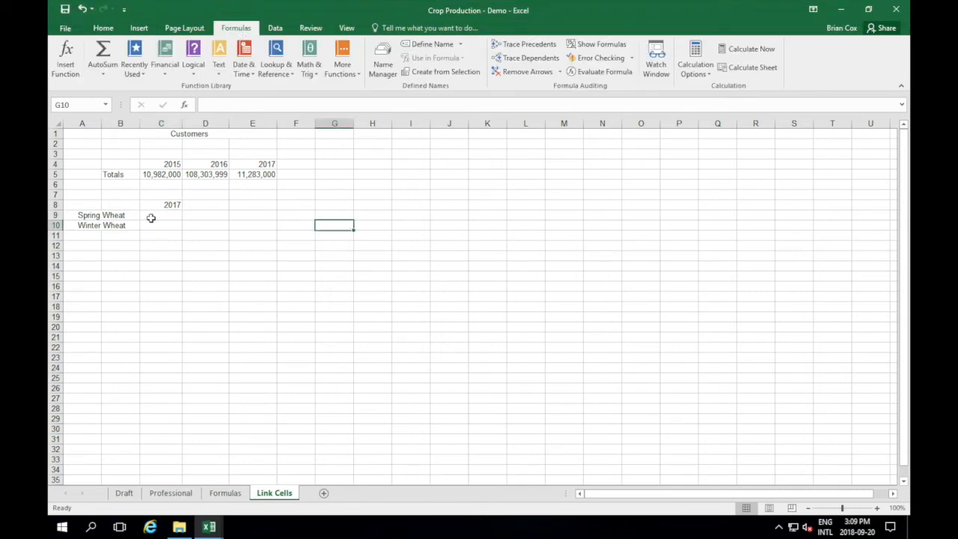
pyautogui.click(150, 218)
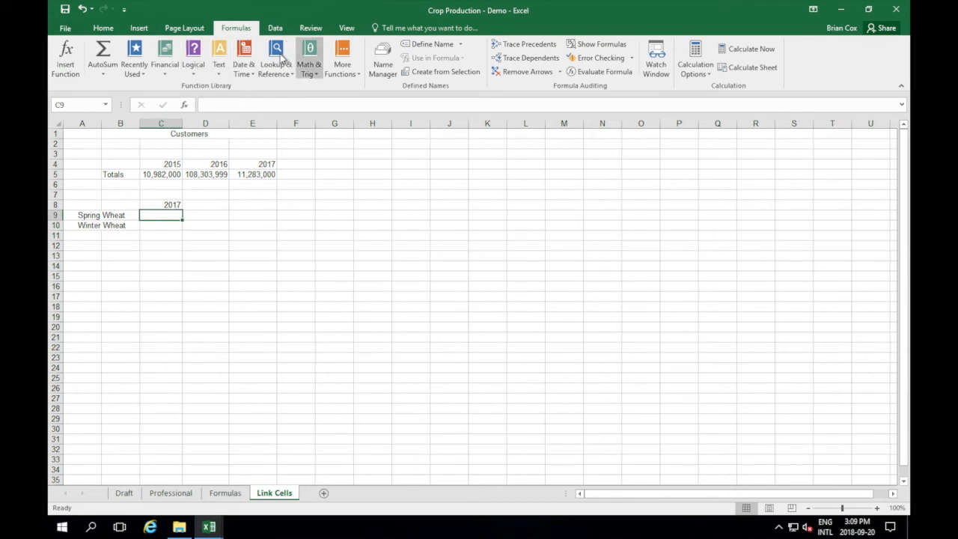
pyautogui.click(283, 61)
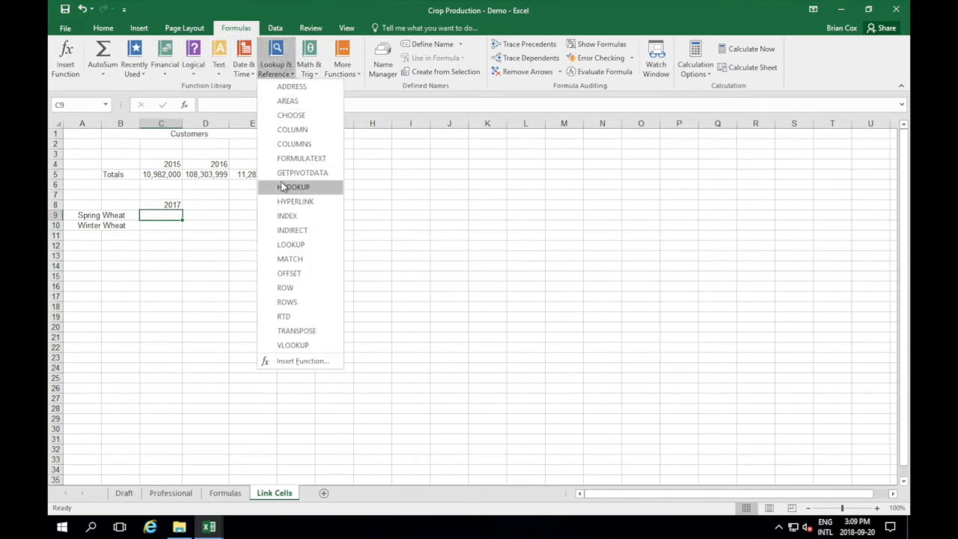
pyautogui.click(286, 345)
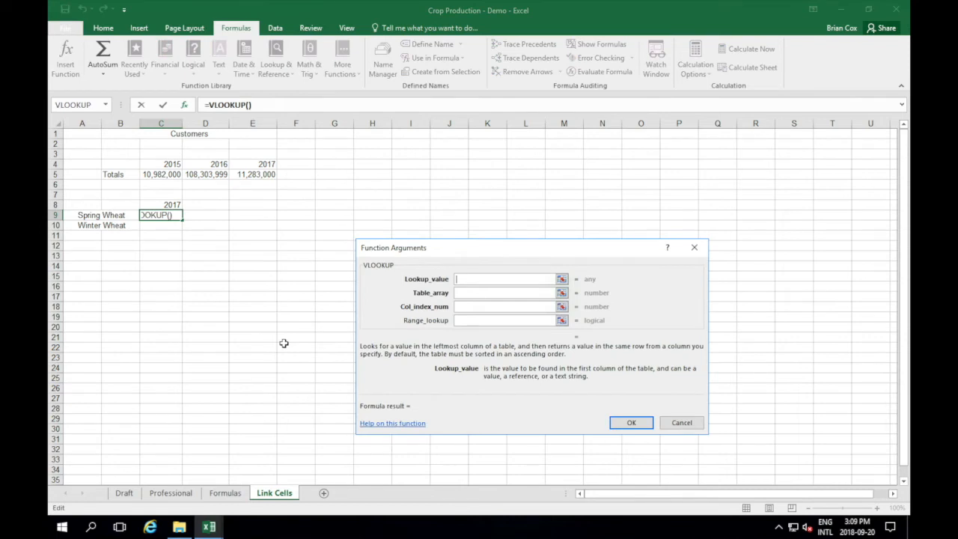
pyautogui.moveTo(510, 250); pyautogui.dragTo(483, 182)
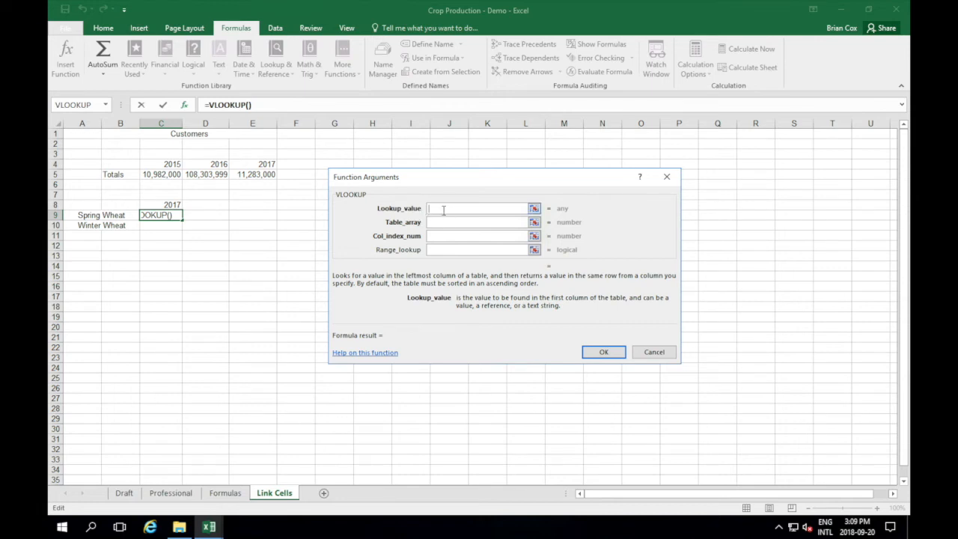
pyautogui.click(223, 495)
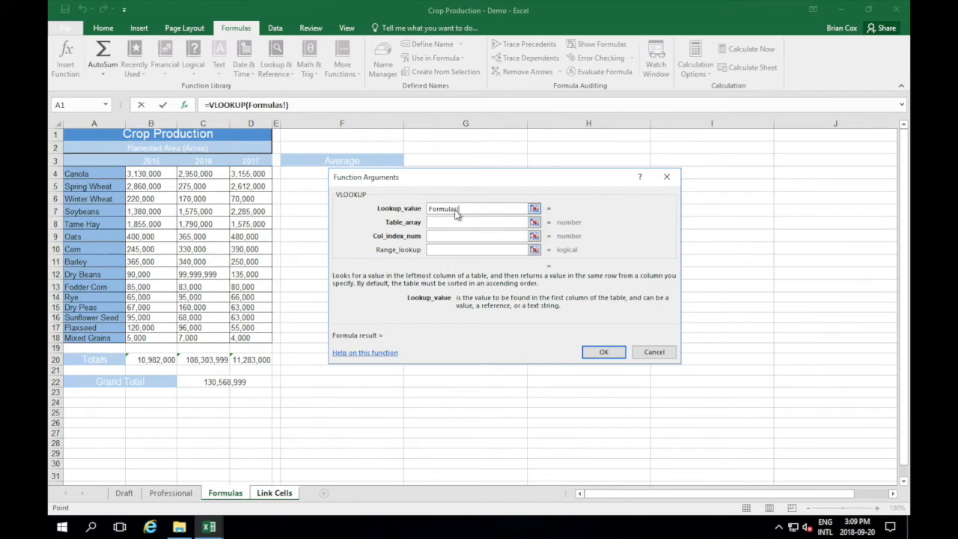
pyautogui.click(87, 186)
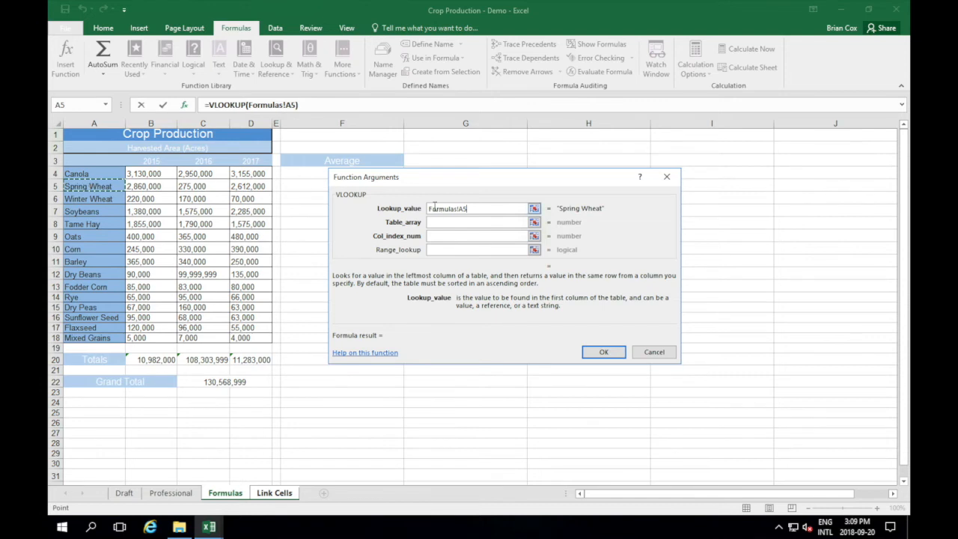
# Set the VLOOKUP table array to the crop data range A4:D18 on the Formulas sheet.
pyautogui.click(449, 222)
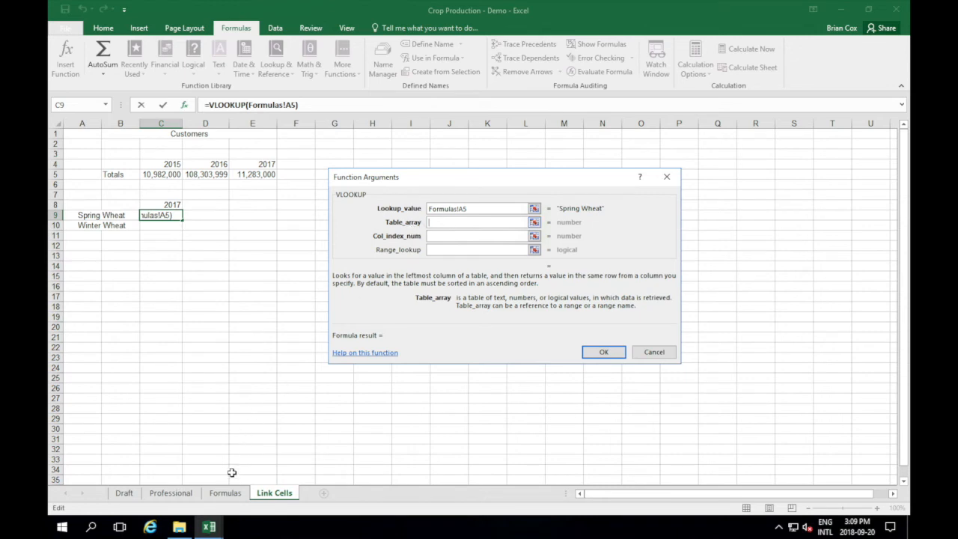
pyautogui.click(227, 495)
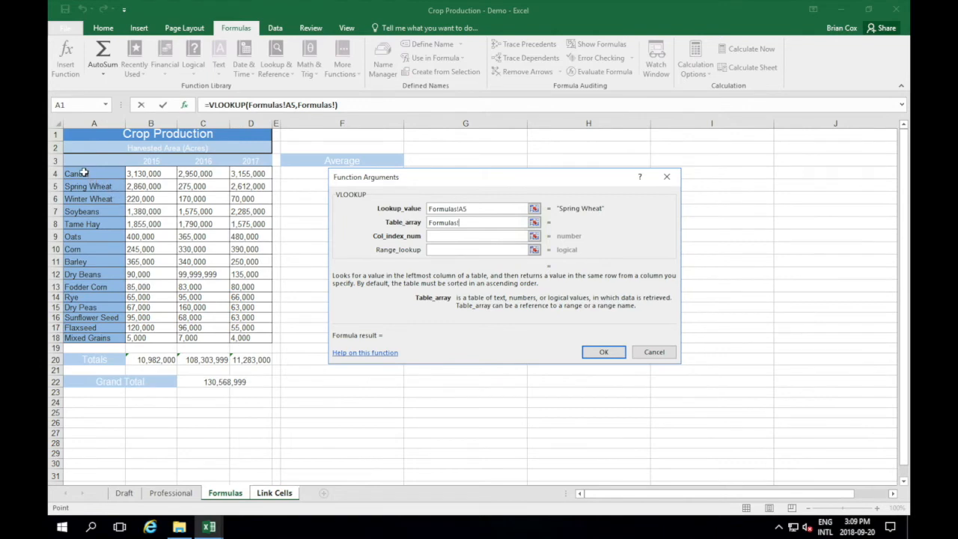
pyautogui.moveTo(84, 173); pyautogui.dragTo(241, 337)
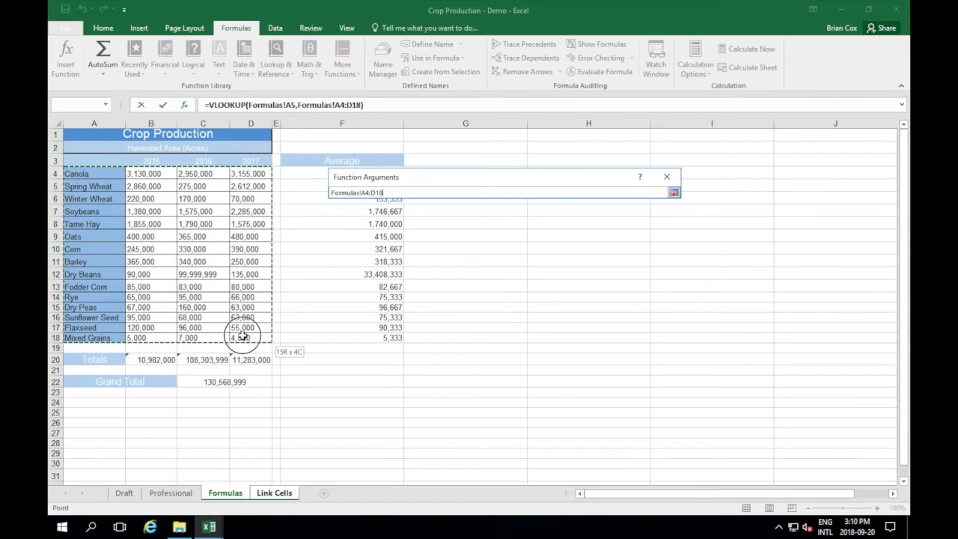
pyautogui.moveTo(241, 337); pyautogui.dragTo(242, 336)
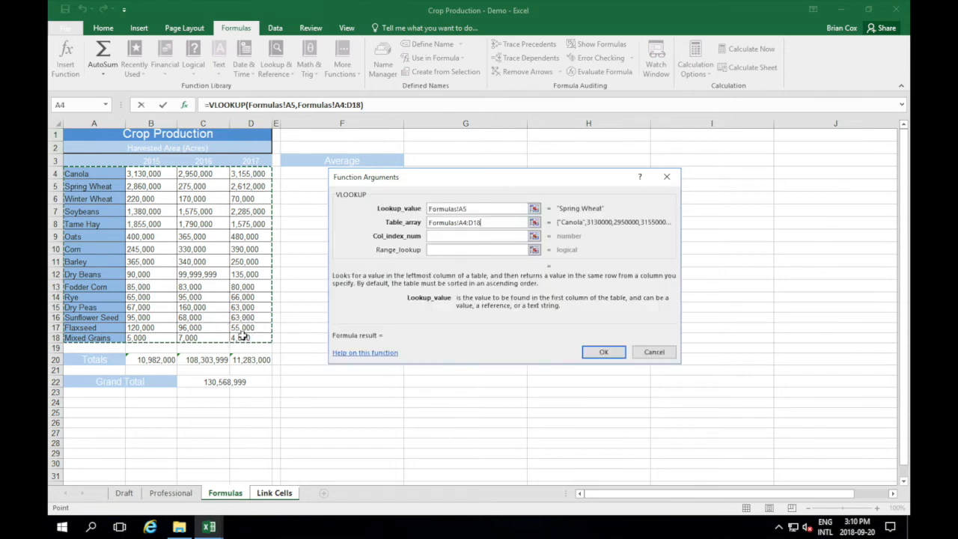
# Set the VLOOKUP column index number to 4 for the 2017 column.
pyautogui.click(448, 237)
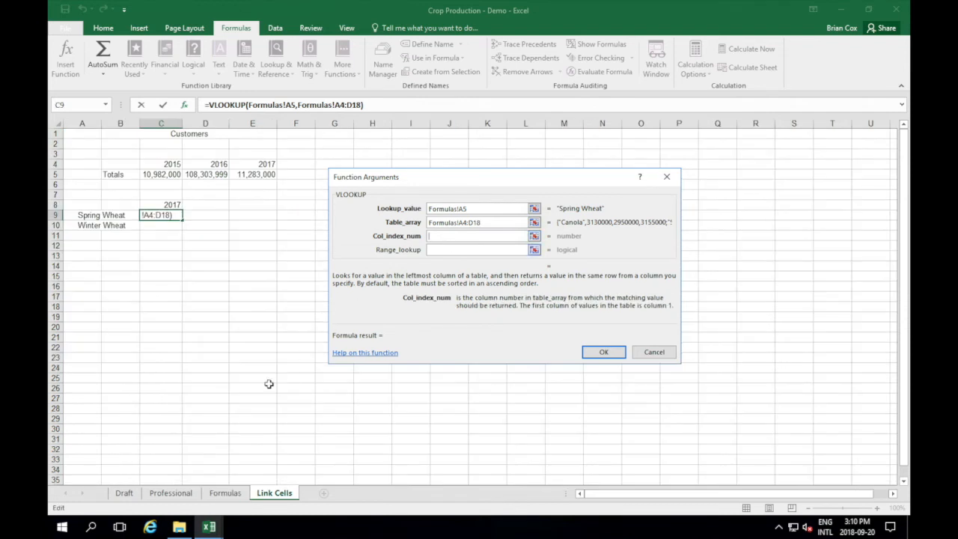
pyautogui.click(226, 494)
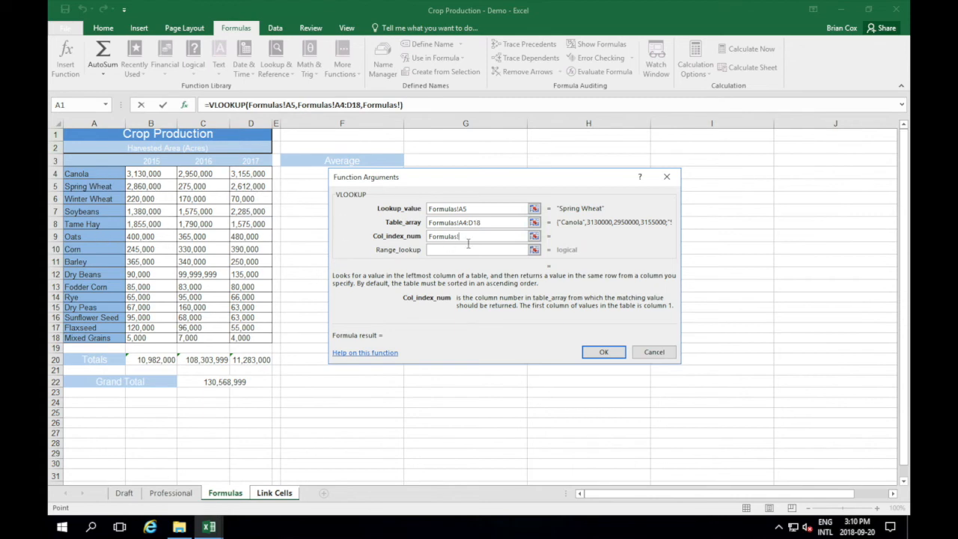
pyautogui.press('Tab')
pyautogui.moveTo(471, 240); pyautogui.dragTo(431, 237)
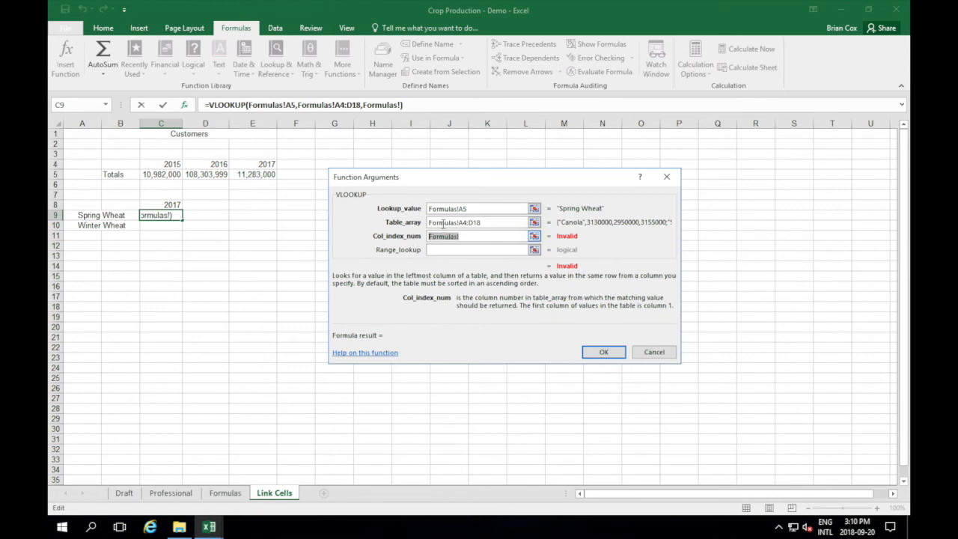
pyautogui.write('4')
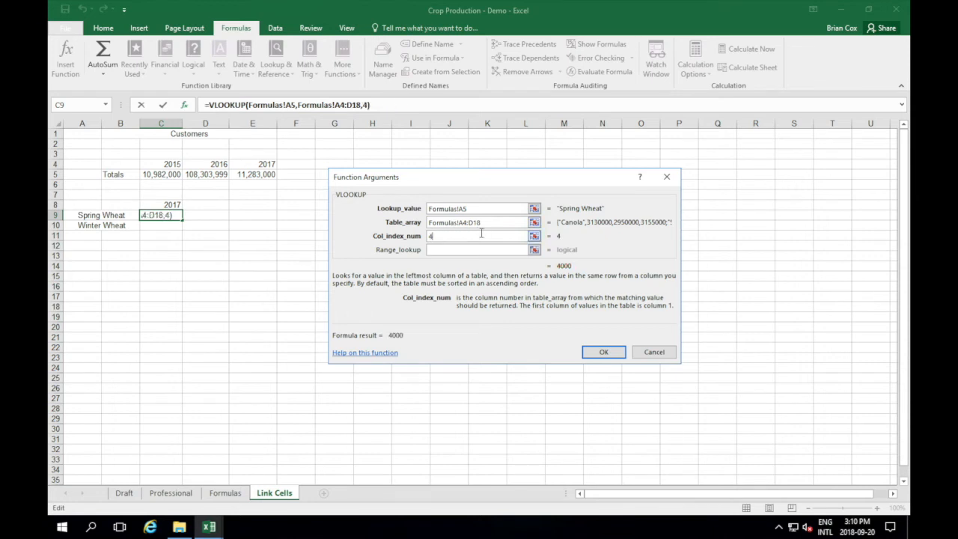
pyautogui.press('BackSpace')
pyautogui.write('5')
pyautogui.press('BackSpace')
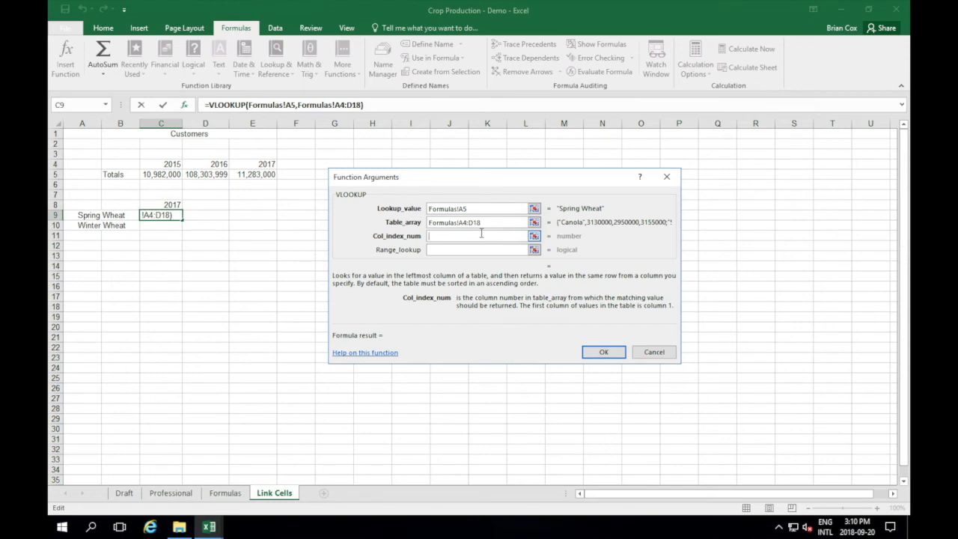
pyautogui.write('4')
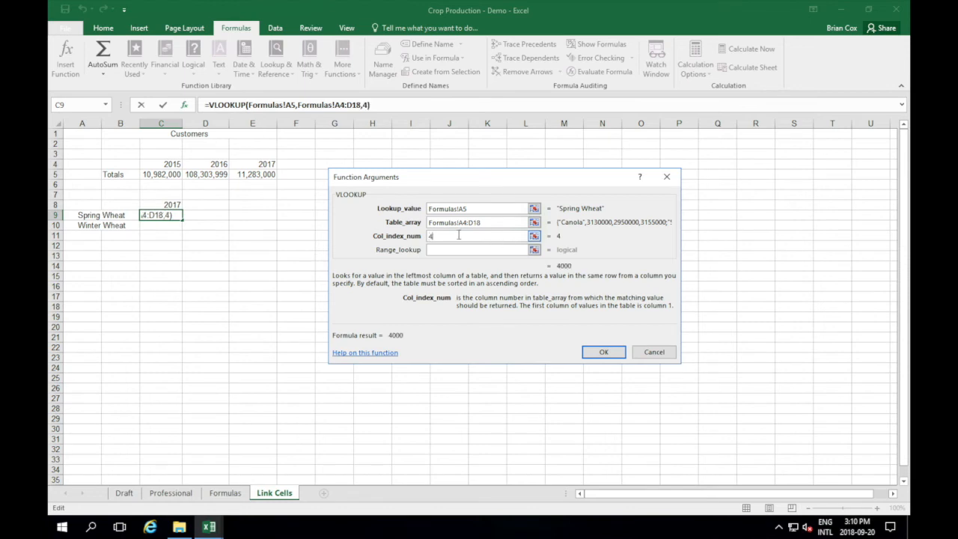
# Set the VLOOKUP range lookup argument to TRUE.
pyautogui.click(448, 250)
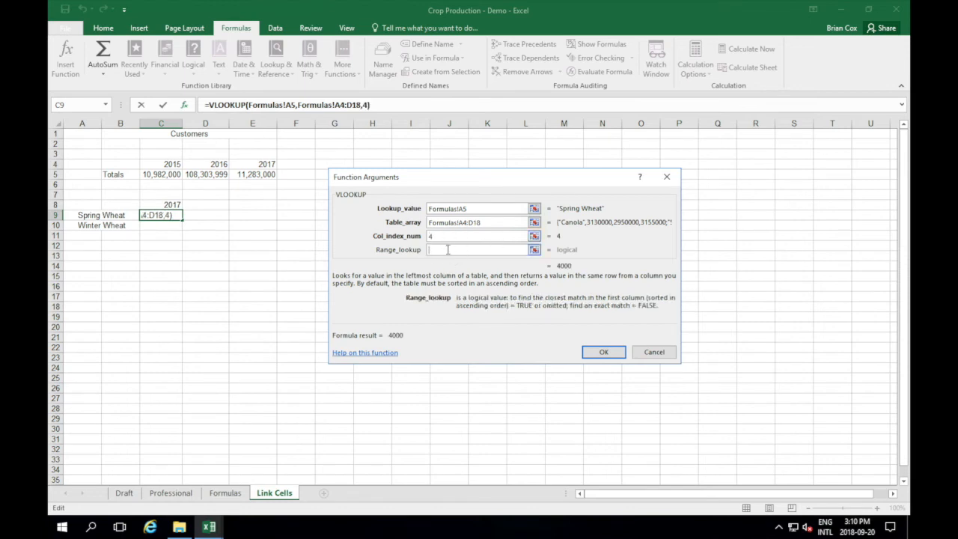
pyautogui.write('T')
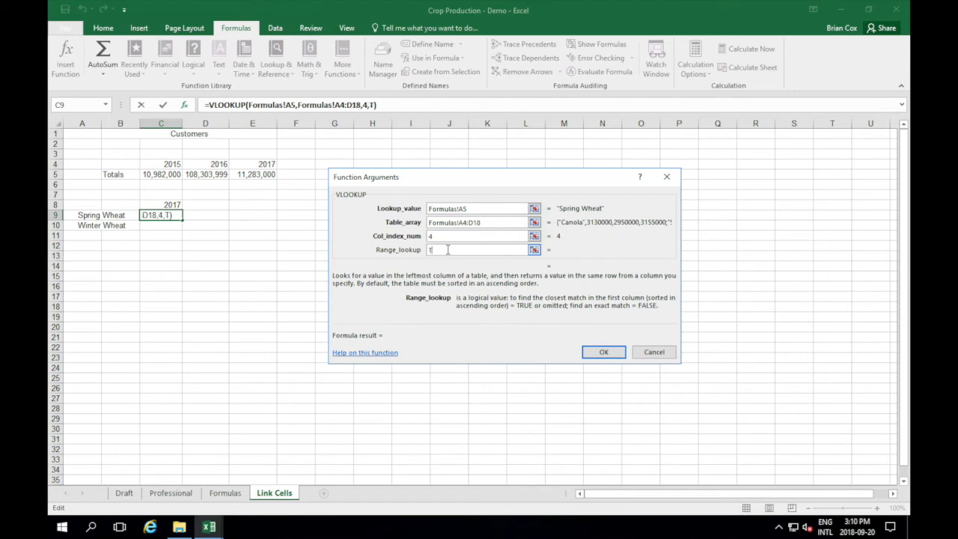
pyautogui.write('RUE')
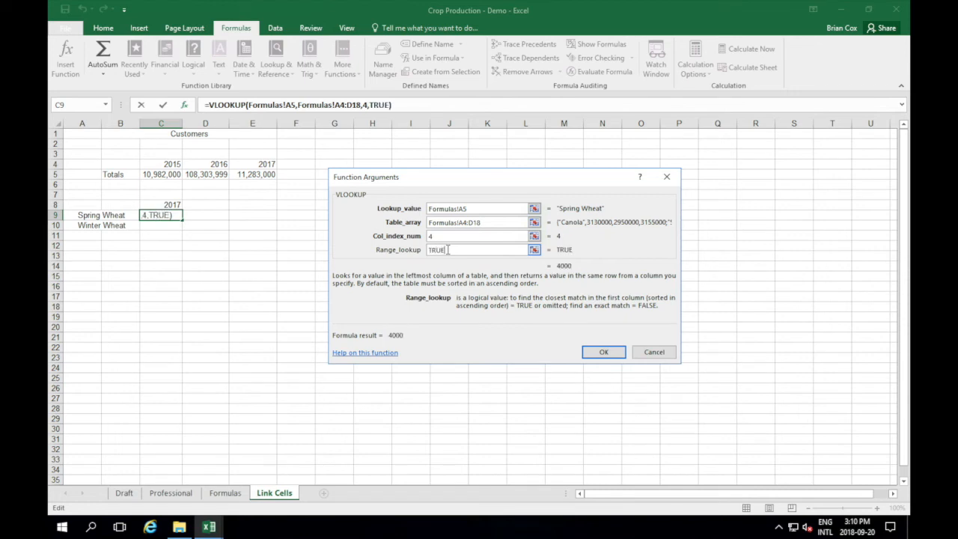
# Change the VLOOKUP range lookup argument to FALSE for an exact match and complete the function in C9.
pyautogui.press('BackSpace')
pyautogui.press('BackSpace')
pyautogui.press('BackSpace')
pyautogui.press('BackSpace')
pyautogui.write('F')
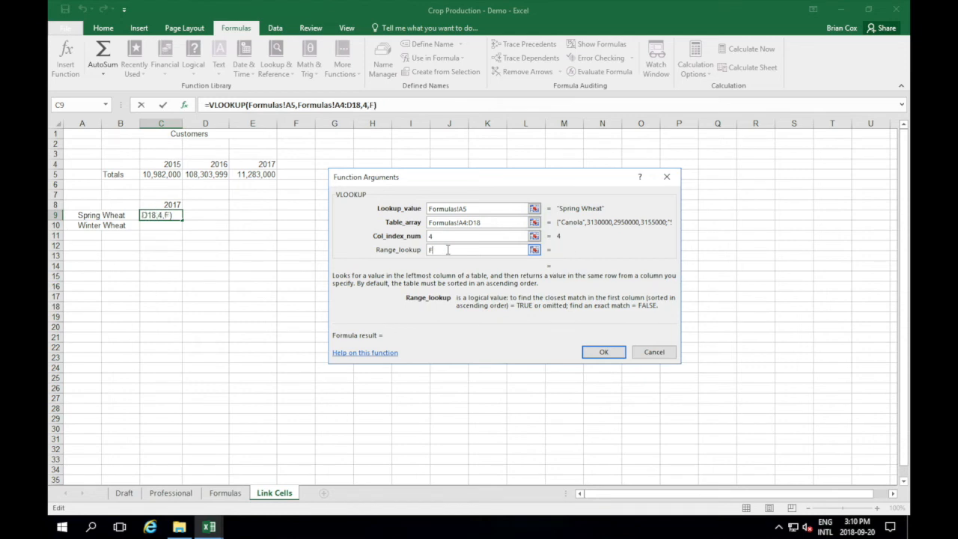
pyautogui.write('ALSE')
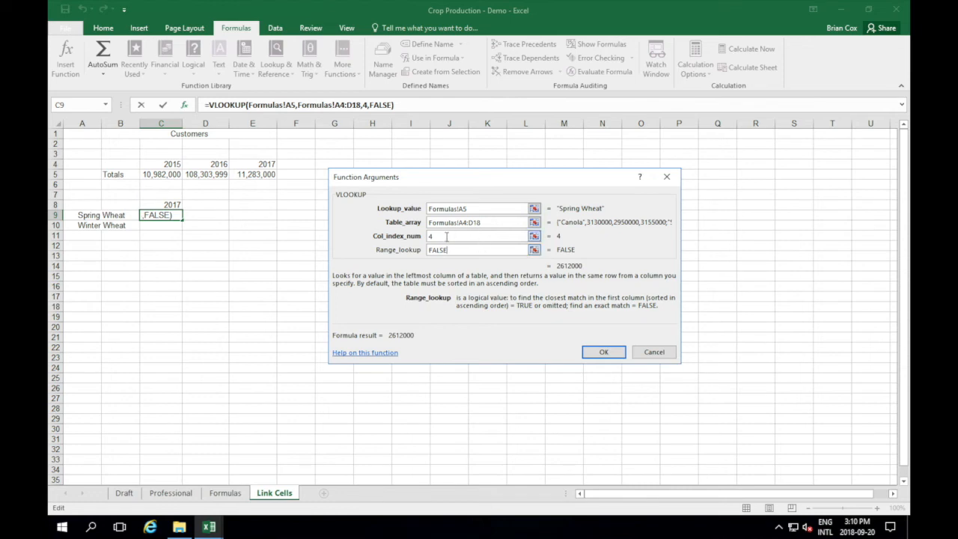
pyautogui.click(606, 351)
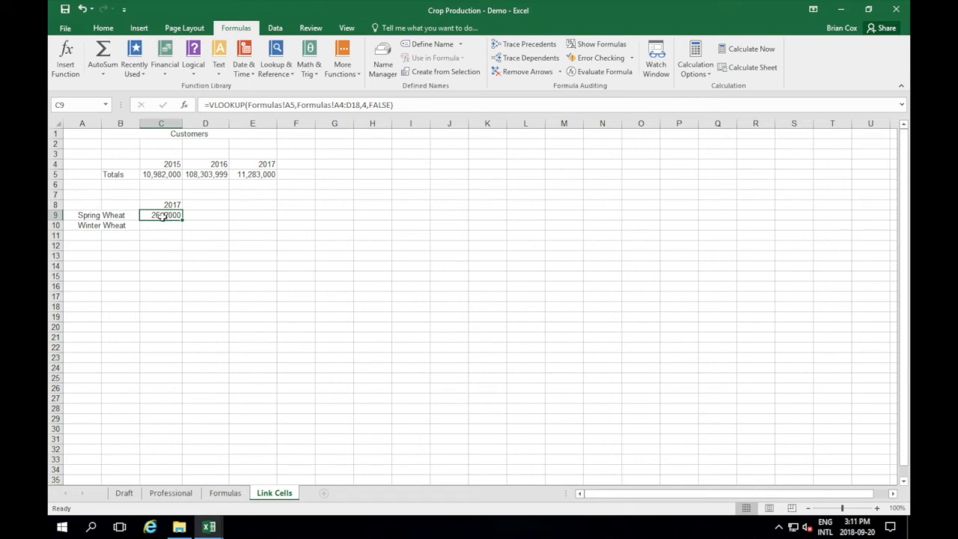
# Compare the Spring Wheat lookup result on the Link Cells sheet with the 2017 figures on the Formulas sheet.
pyautogui.click(225, 494)
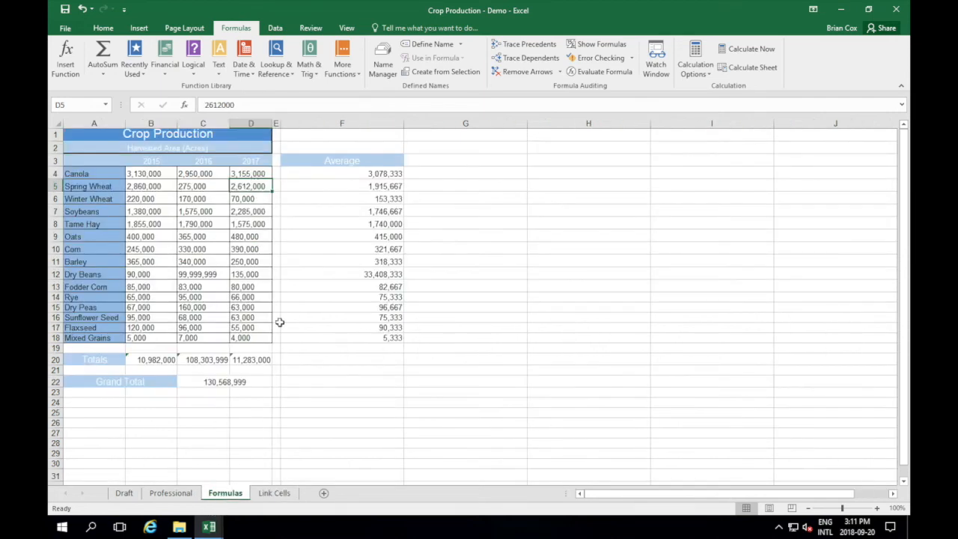
pyautogui.click(274, 494)
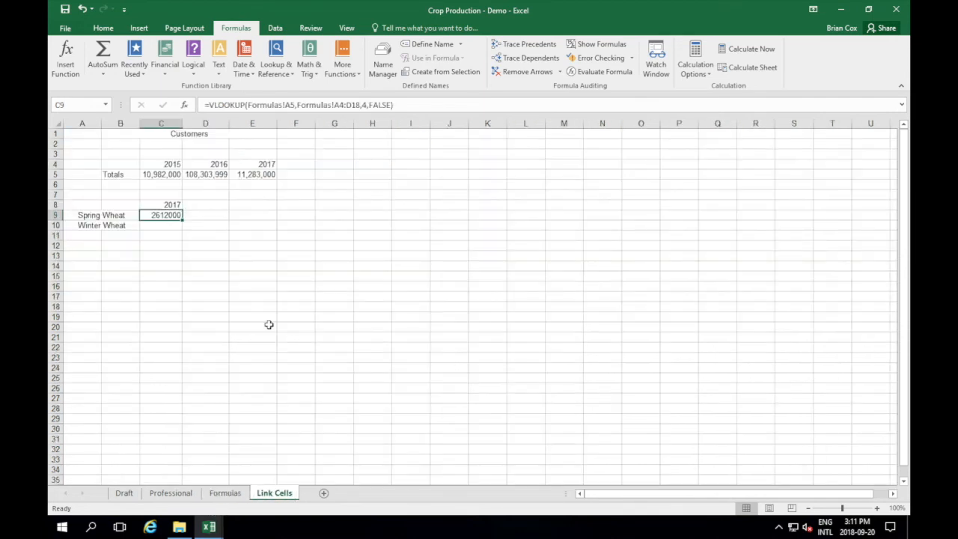
pyautogui.click(168, 227)
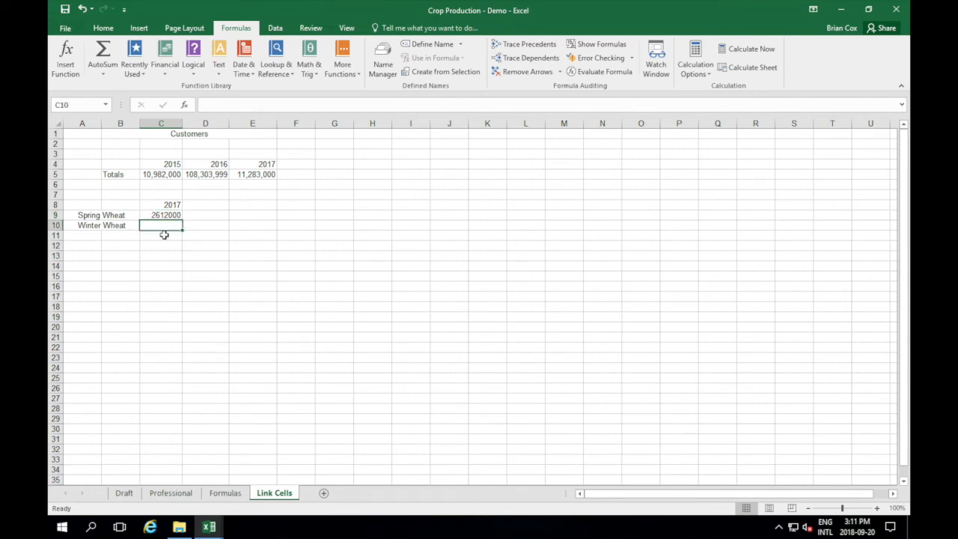
pyautogui.click(225, 493)
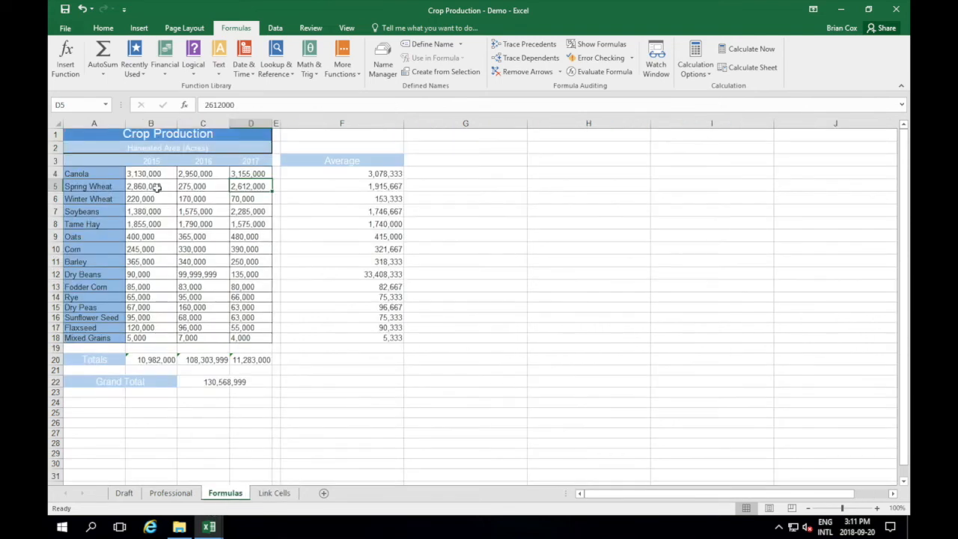
pyautogui.click(276, 492)
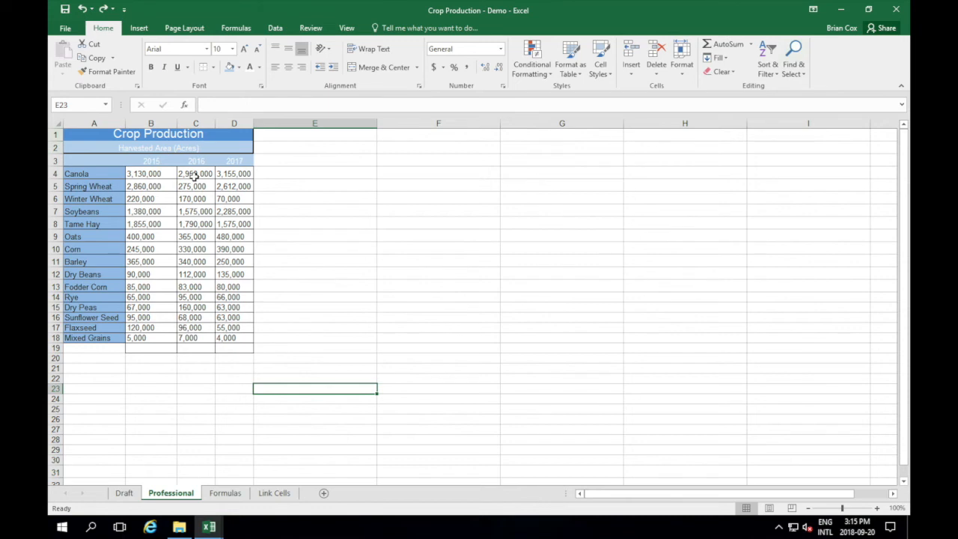
pyautogui.moveTo(193, 175); pyautogui.dragTo(192, 338)
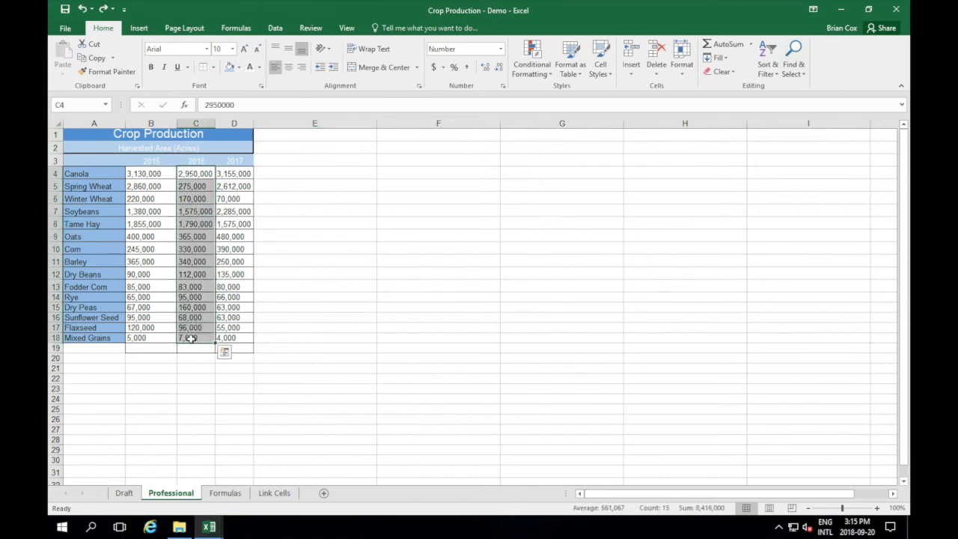
pyautogui.click(774, 72)
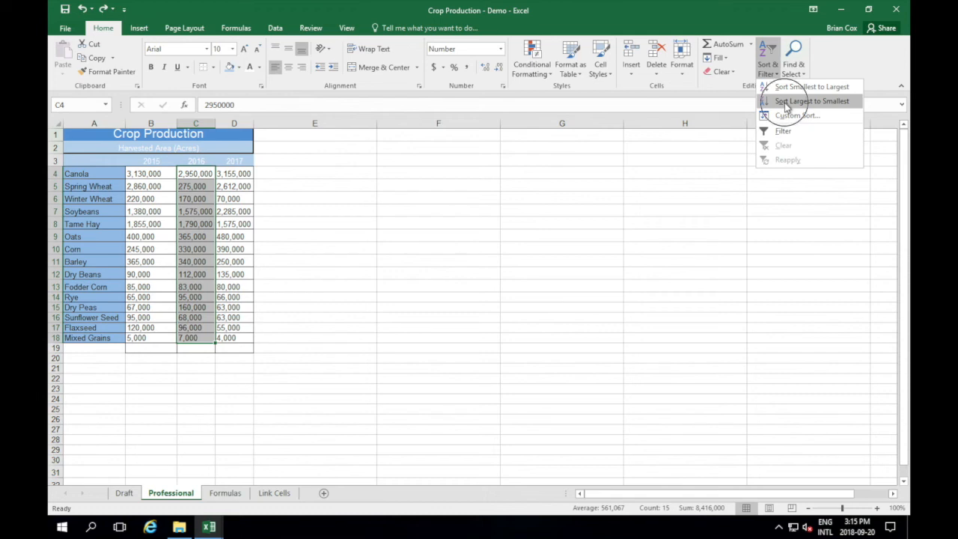
pyautogui.click(786, 105)
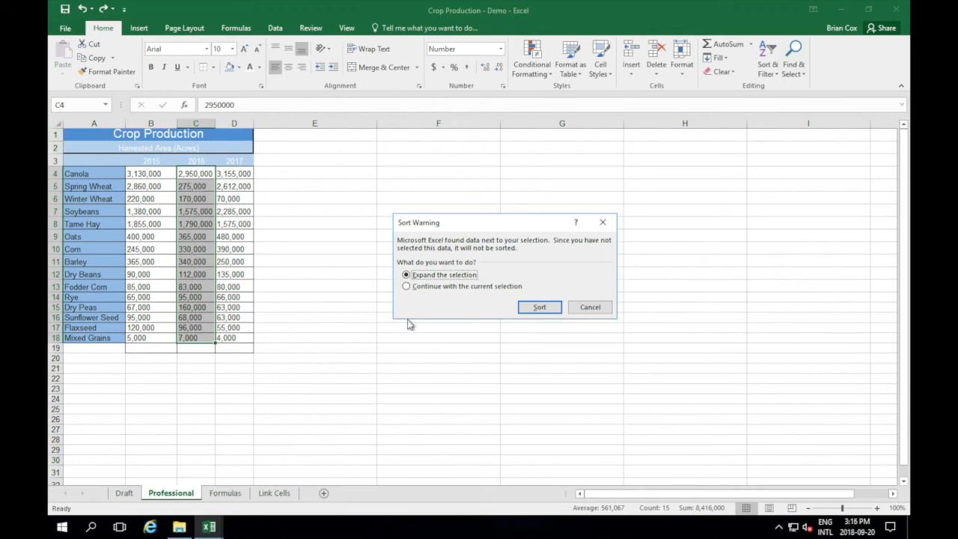
pyautogui.click(605, 309)
pyautogui.click(438, 235)
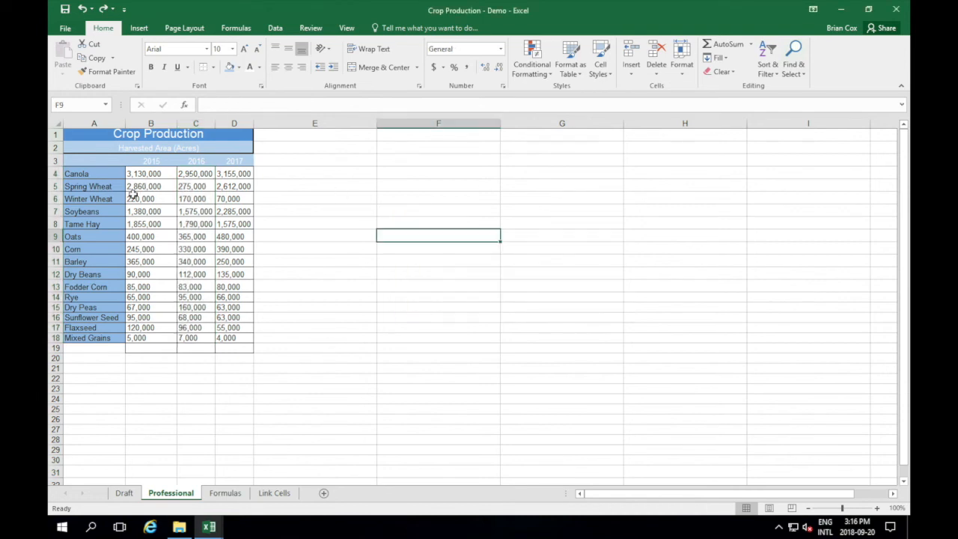
# Sort the crop rows A4:D18 on the Professional sheet by the 2016 column, largest to smallest, using a custom sort.
pyautogui.moveTo(78, 173); pyautogui.dragTo(219, 339)
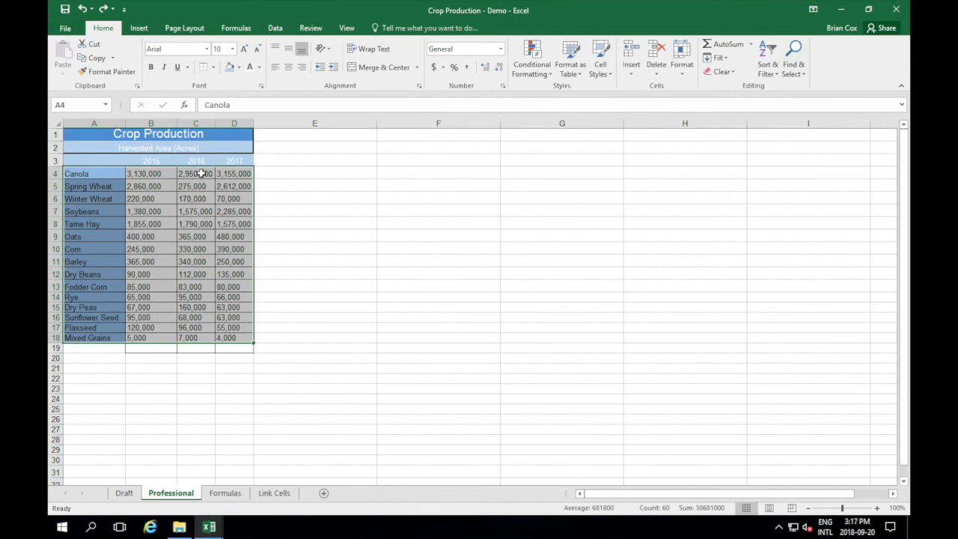
pyautogui.click(768, 67)
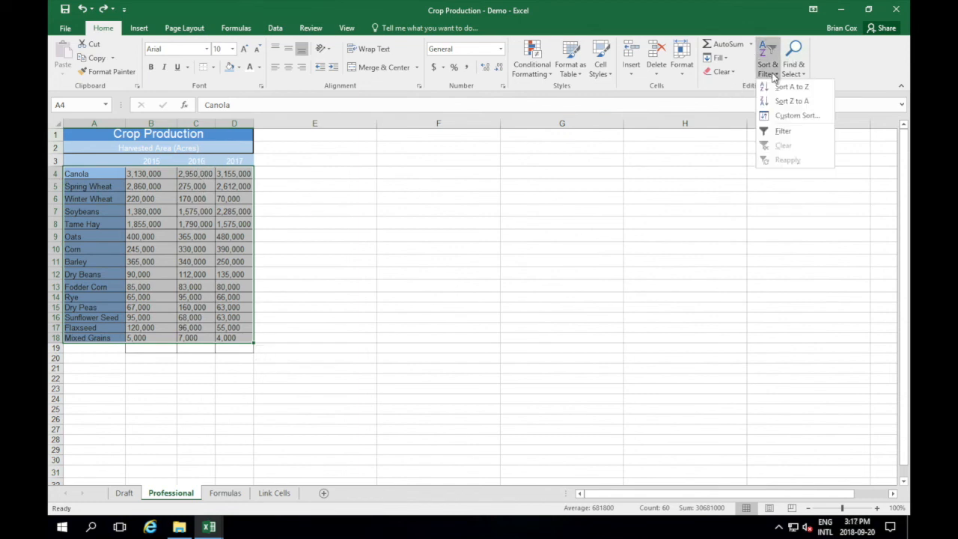
pyautogui.click(800, 116)
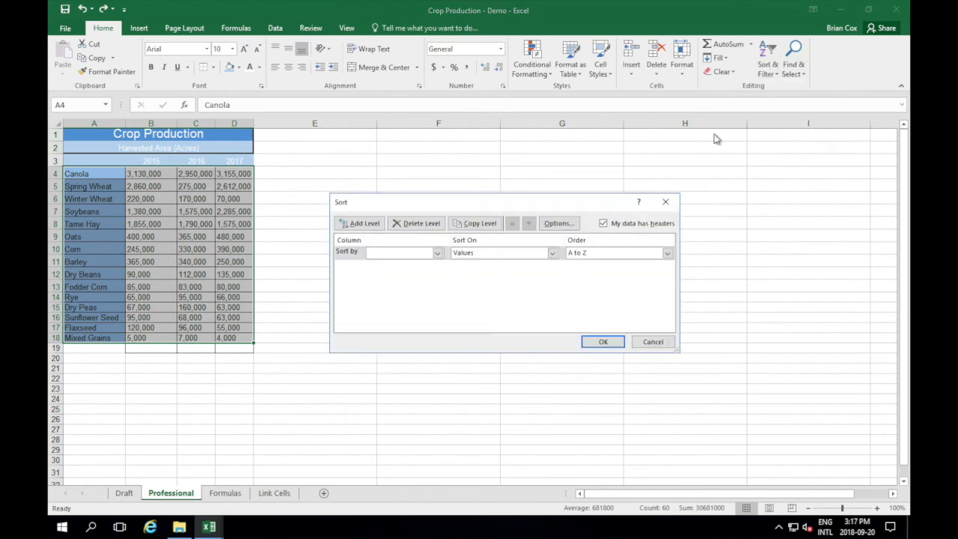
pyautogui.click(439, 254)
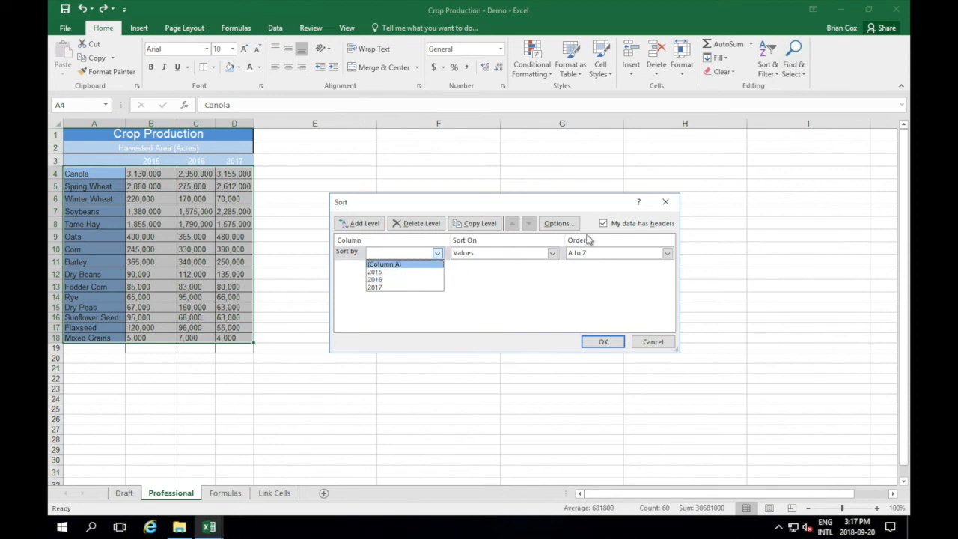
pyautogui.click(620, 259)
pyautogui.click(667, 253)
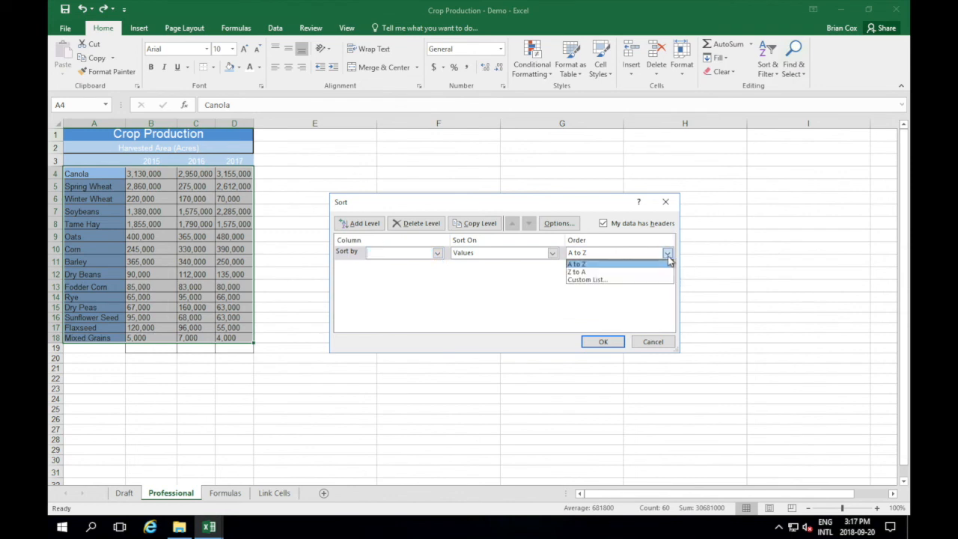
pyautogui.click(587, 273)
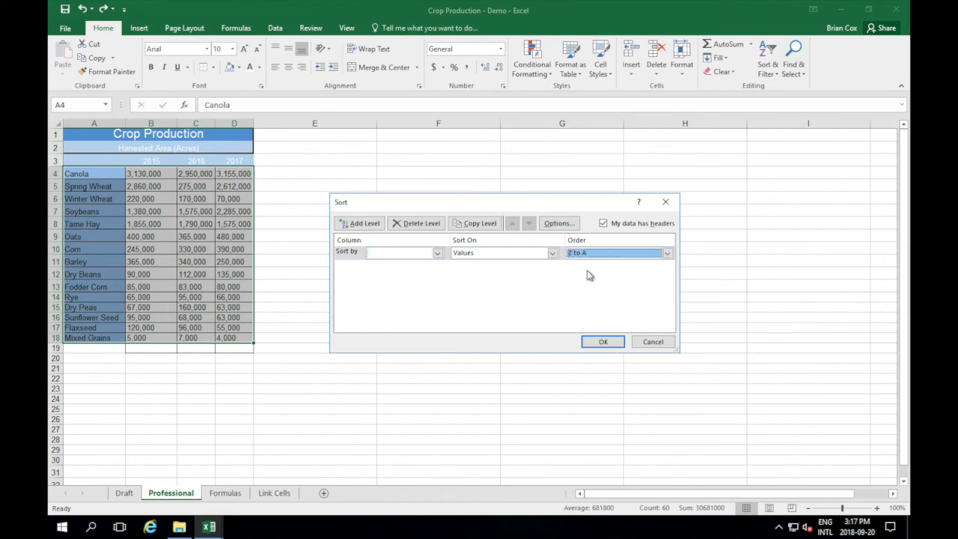
pyautogui.click(438, 254)
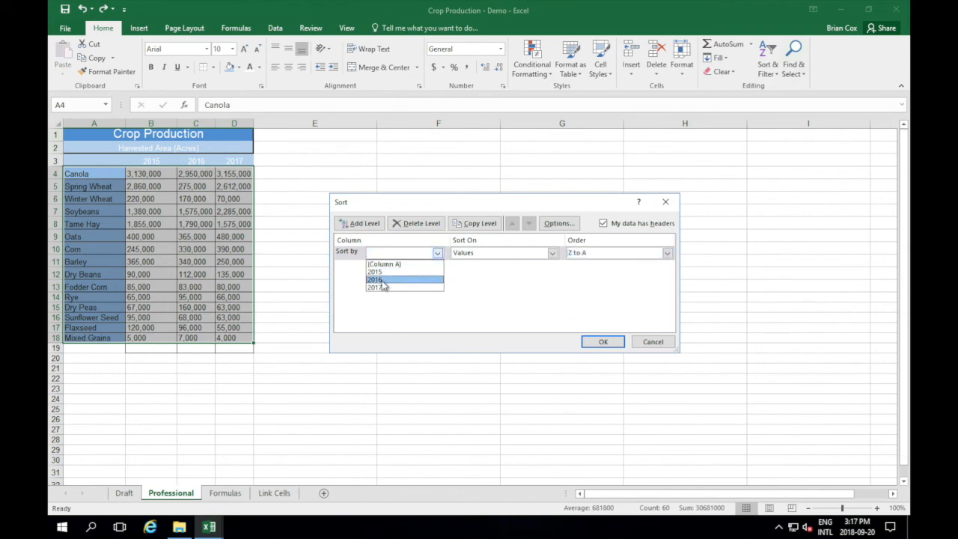
pyautogui.click(382, 280)
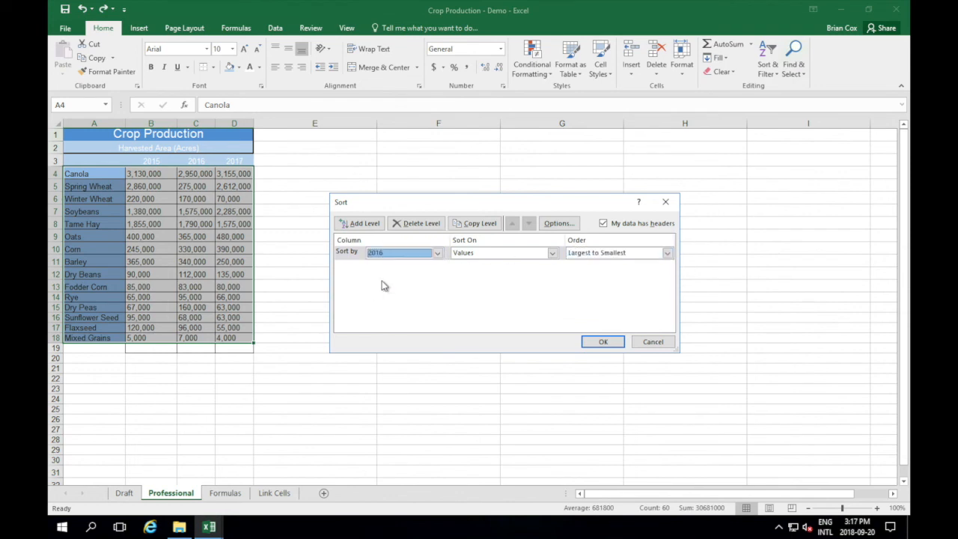
pyautogui.click(603, 342)
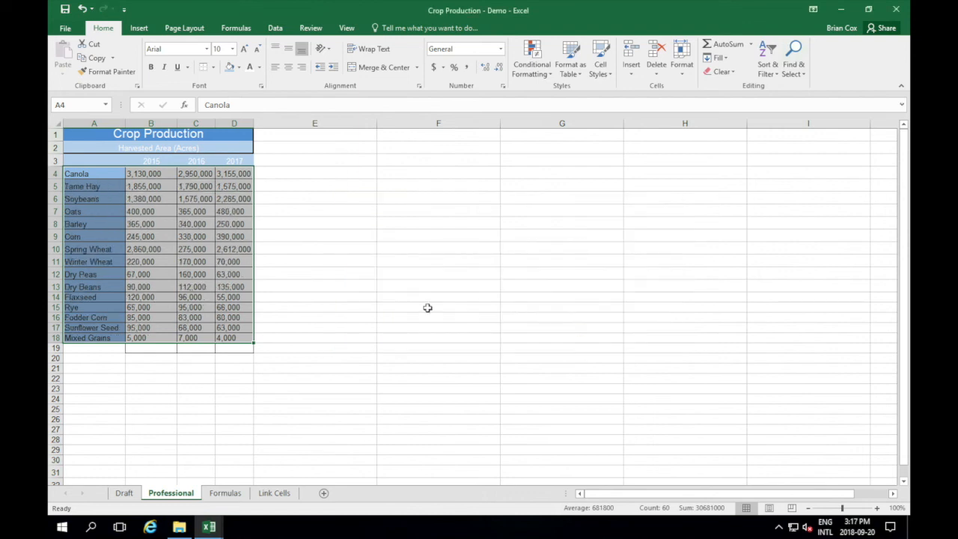
# Examine the sorted 2016 values and their crop rows on the Professional sheet against the original order on the Draft sheet.
pyautogui.click(370, 316)
pyautogui.moveTo(190, 177); pyautogui.dragTo(193, 337)
pyautogui.click(192, 210)
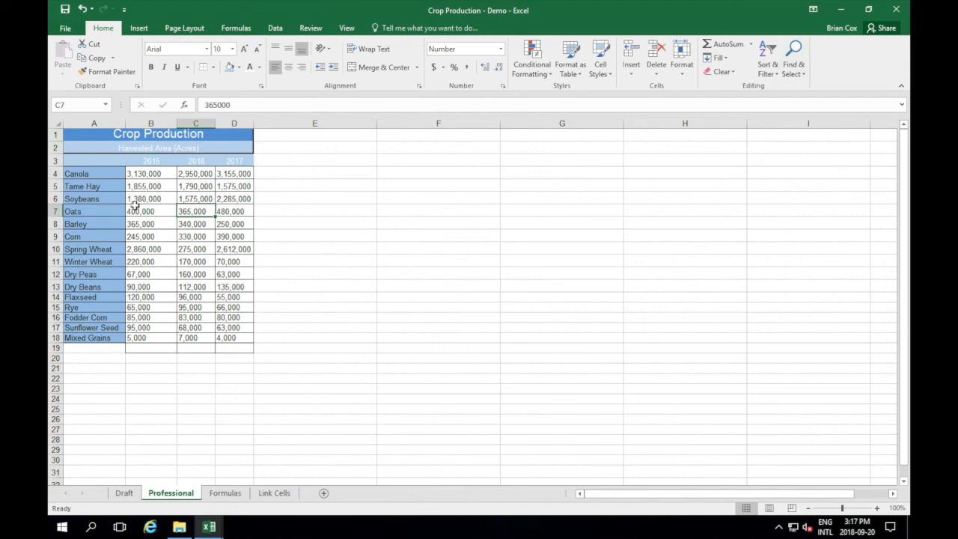
pyautogui.click(152, 198)
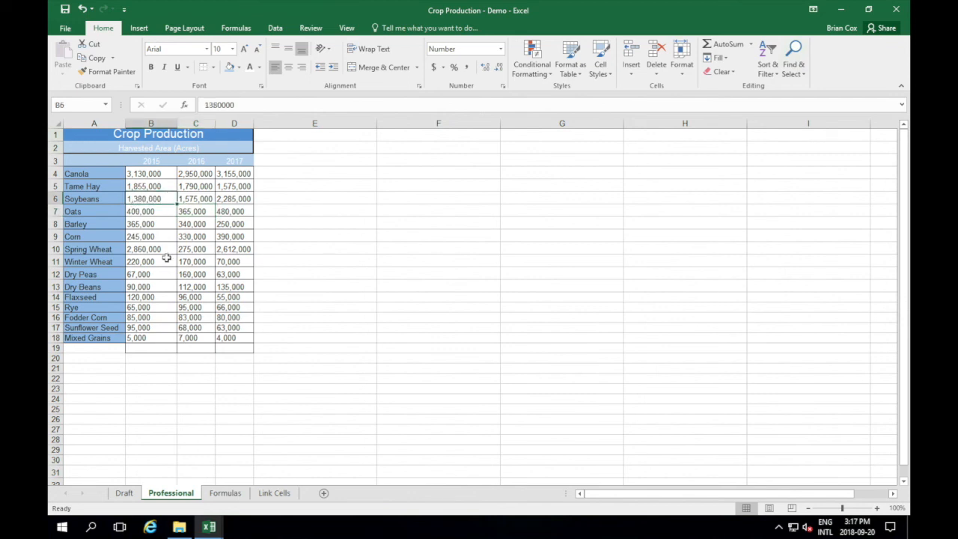
pyautogui.click(124, 494)
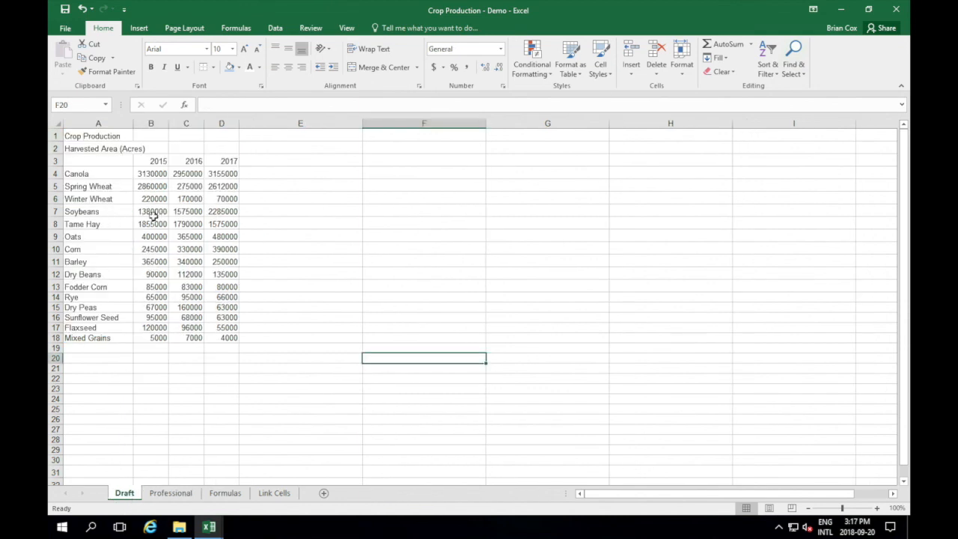
pyautogui.click(173, 493)
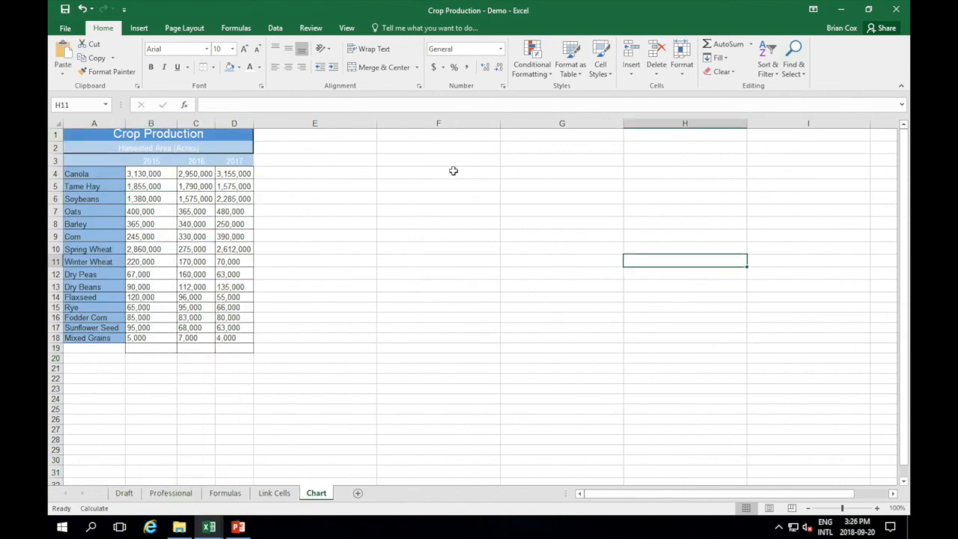
# Insert an empty 2-D pie chart on the Chart sheet and enlarge it beside the crop table.
pyautogui.click(141, 29)
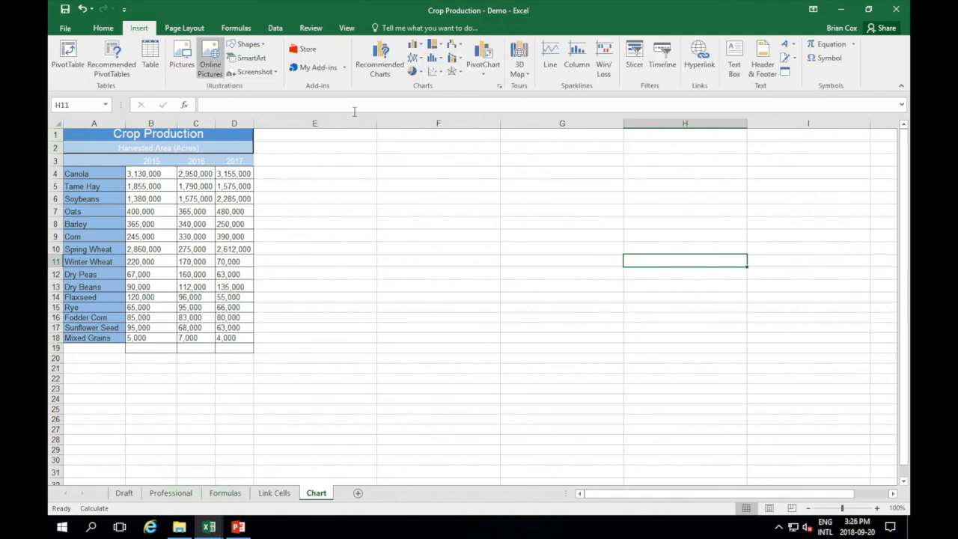
pyautogui.click(415, 72)
pyautogui.click(423, 109)
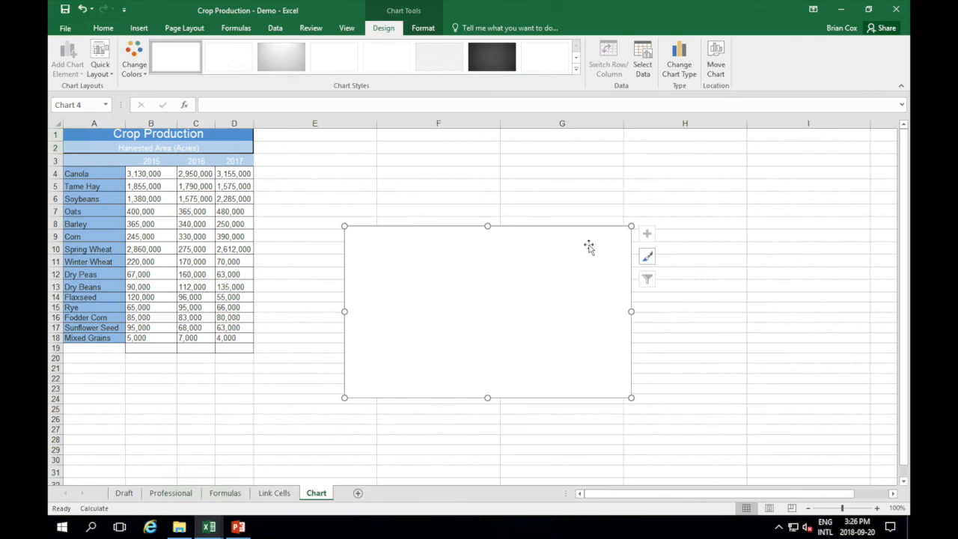
pyautogui.moveTo(631, 226); pyautogui.dragTo(703, 159)
pyautogui.moveTo(703, 399); pyautogui.dragTo(765, 462)
# Set the pie chart's data range to the crop names in A4:A18 and the 2017 values in D4:D18.
pyautogui.click(643, 66)
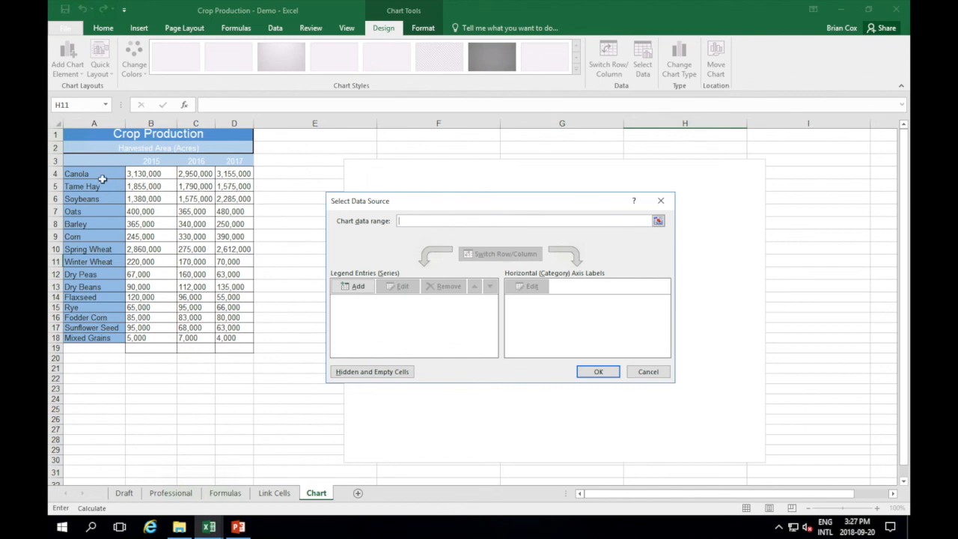
pyautogui.moveTo(97, 174); pyautogui.dragTo(94, 336)
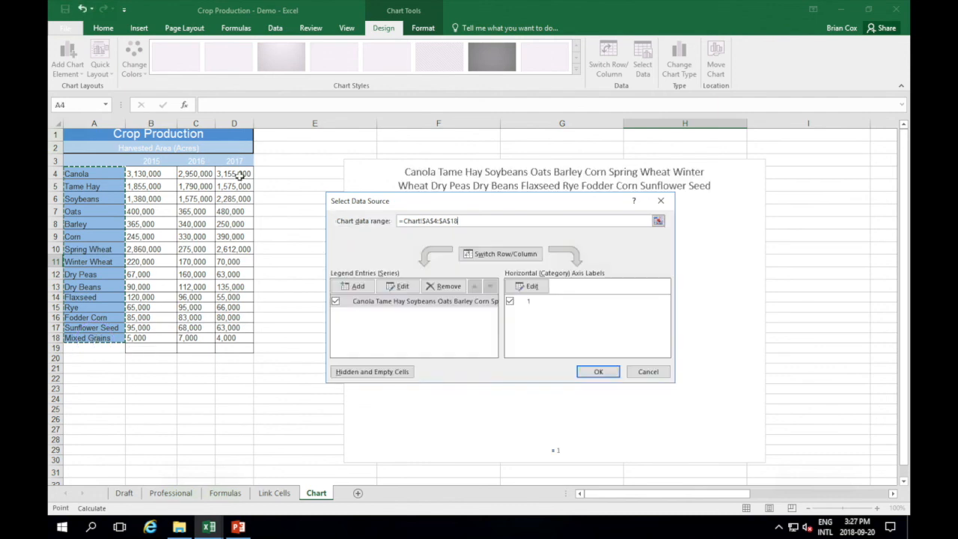
pyautogui.moveTo(238, 174); pyautogui.dragTo(232, 335)
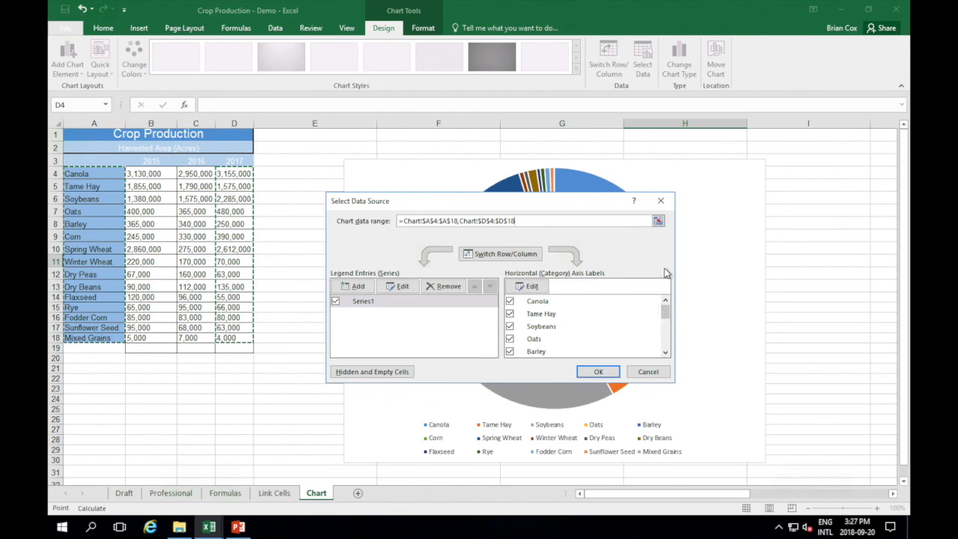
pyautogui.click(601, 372)
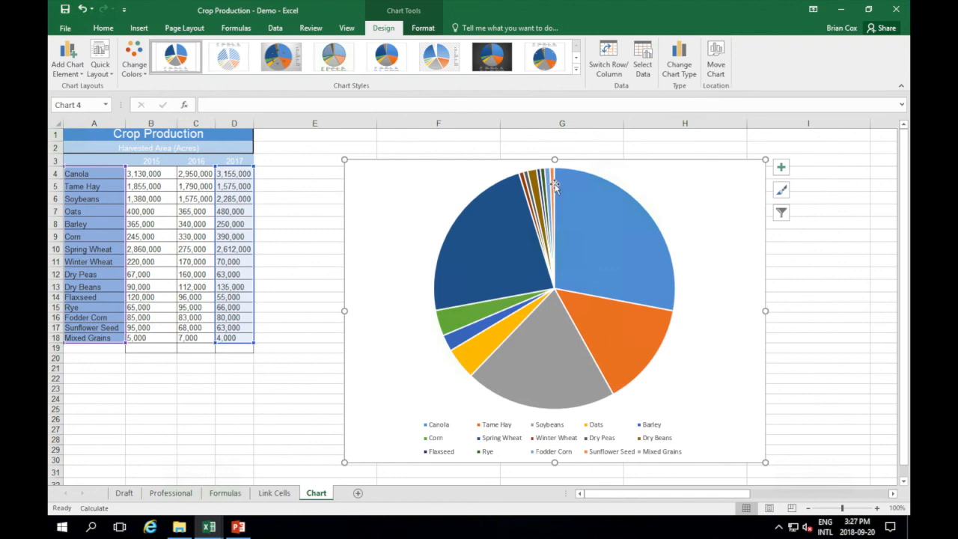
# Add a chart title to the pie chart and change its text to "2017 Production".
pyautogui.click(782, 169)
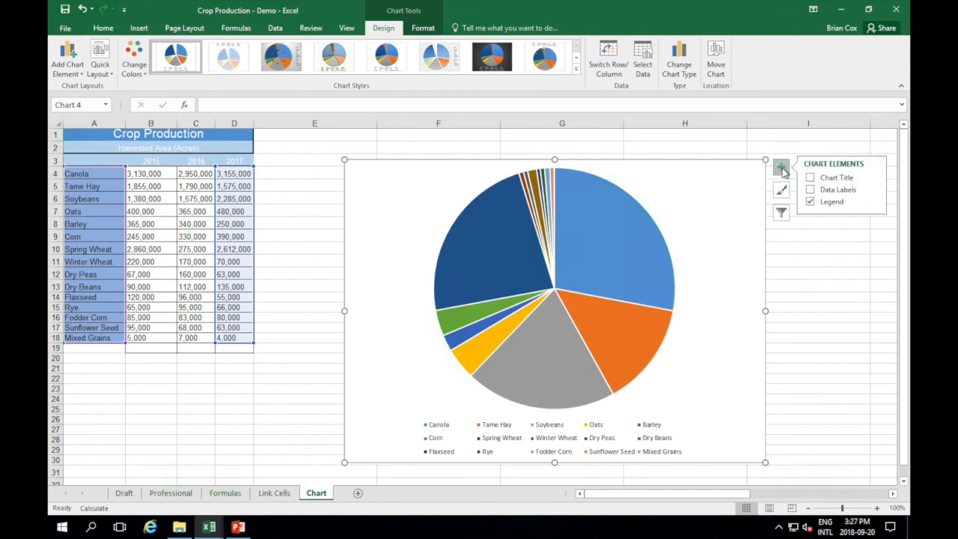
pyautogui.click(810, 178)
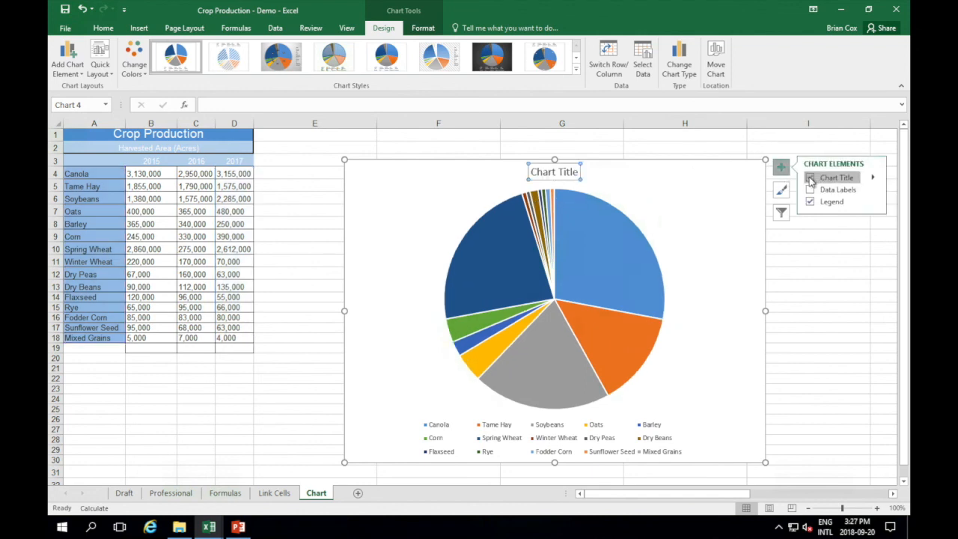
pyautogui.click(563, 172)
pyautogui.doubleClick(566, 173)
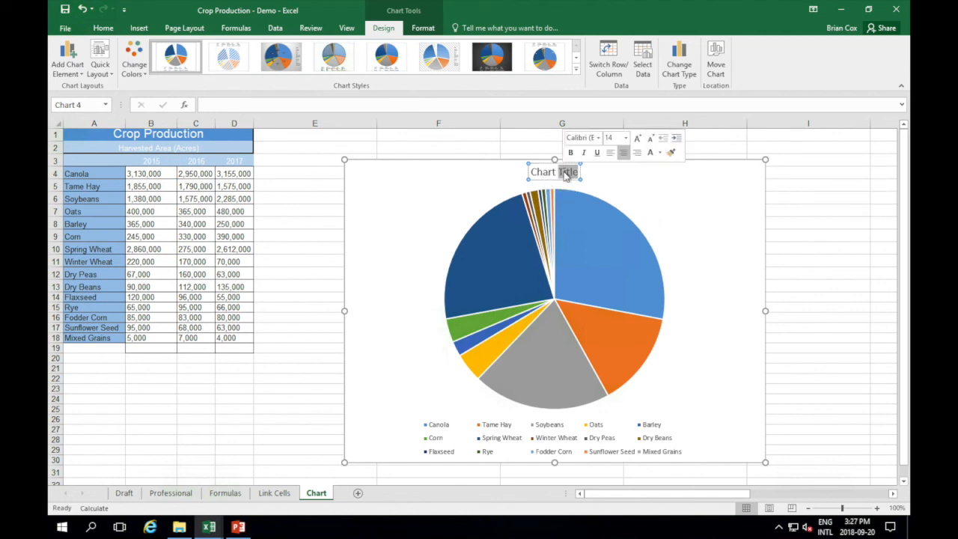
pyautogui.press('BackSpace')
pyautogui.press('BackSpace')
pyautogui.press('BackSpace')
pyautogui.press('BackSpace')
pyautogui.press('BackSpace')
pyautogui.press('BackSpace')
pyautogui.press('BackSpace')
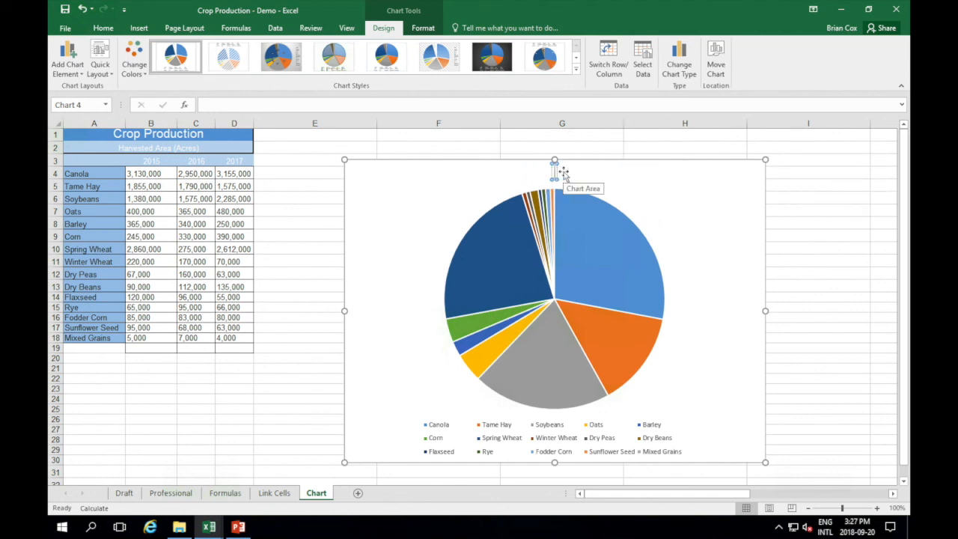
pyautogui.write('2017')
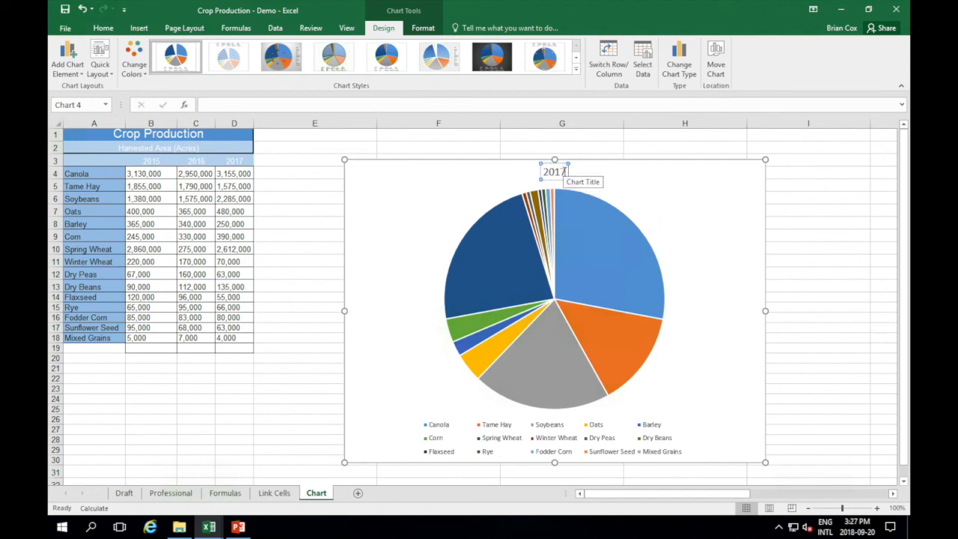
pyautogui.write(' Production')
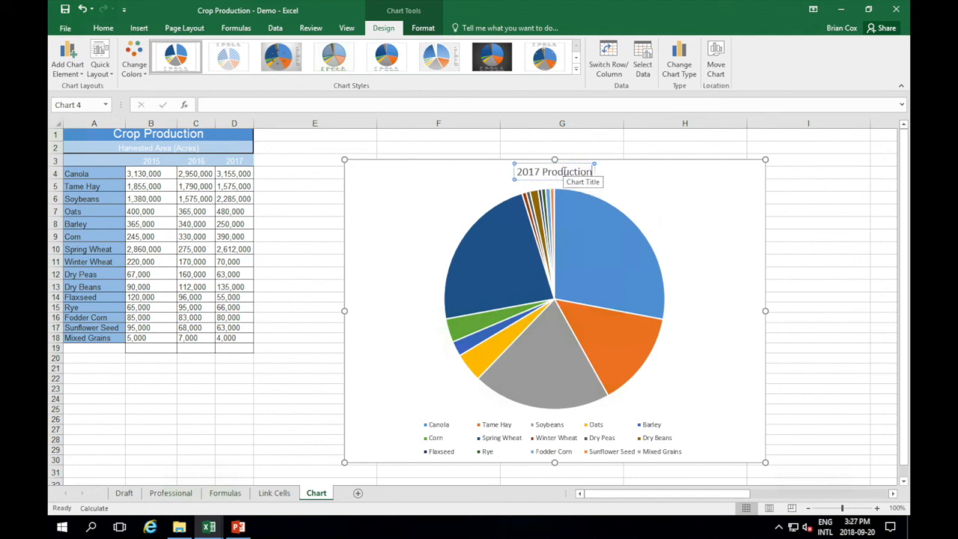
pyautogui.click(656, 205)
# Add data labels to the pie chart and set their font colour to the theme orange.
pyautogui.click(781, 167)
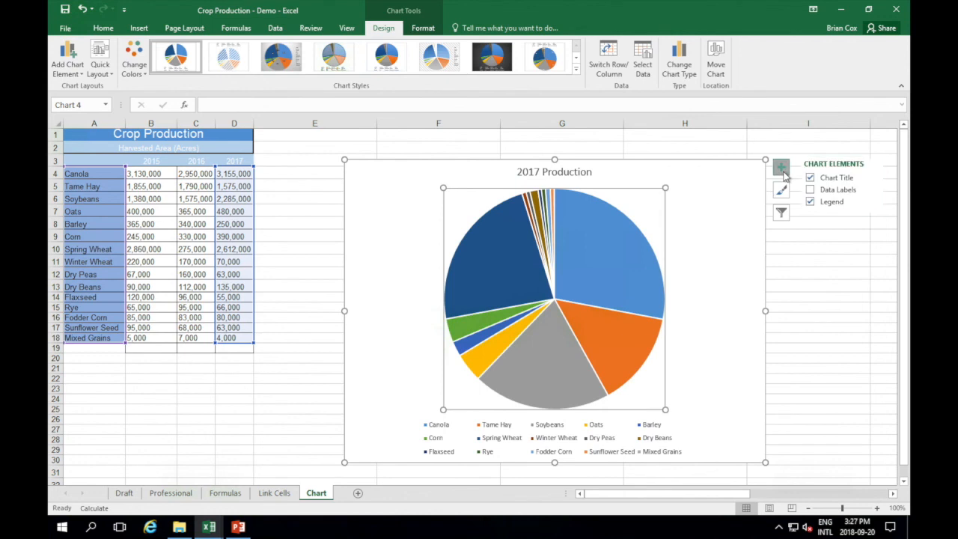
pyautogui.click(811, 189)
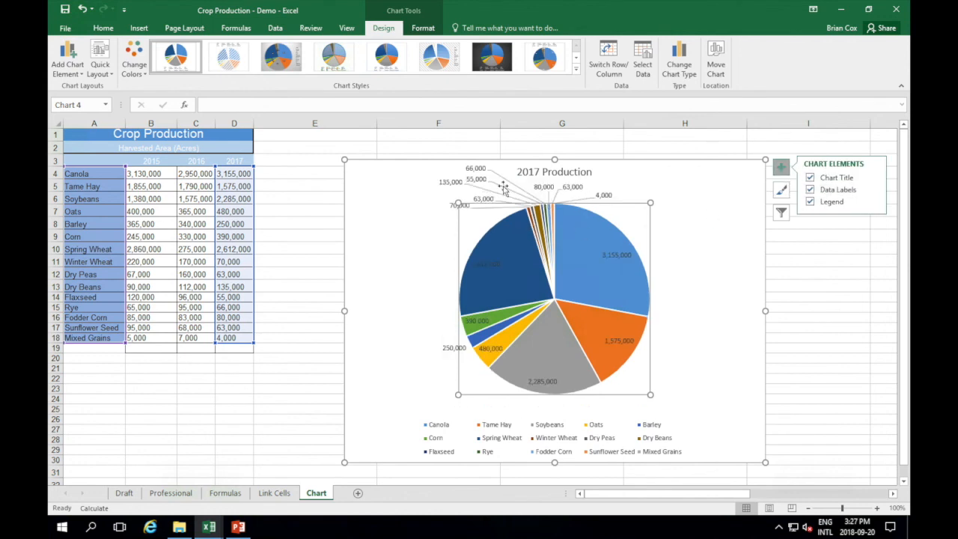
pyautogui.click(451, 183)
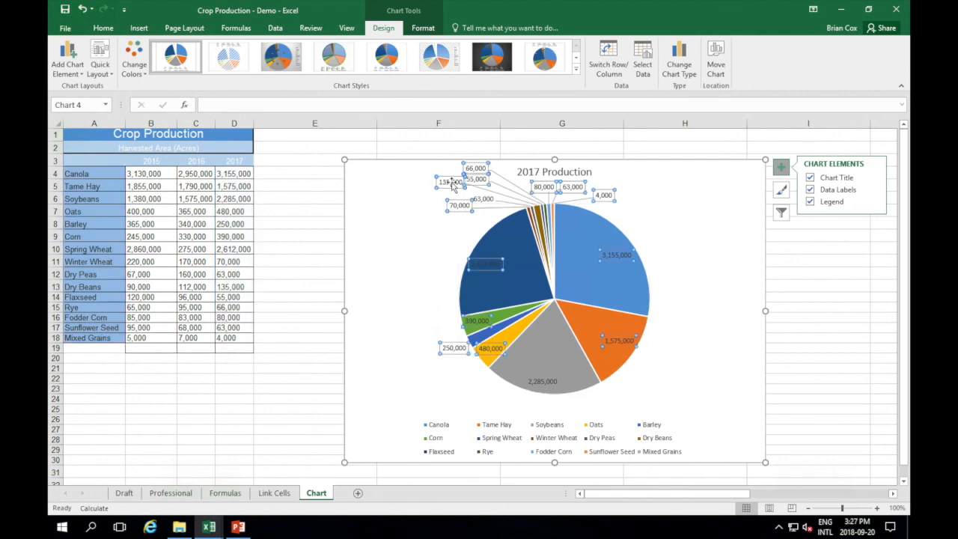
pyautogui.click(104, 28)
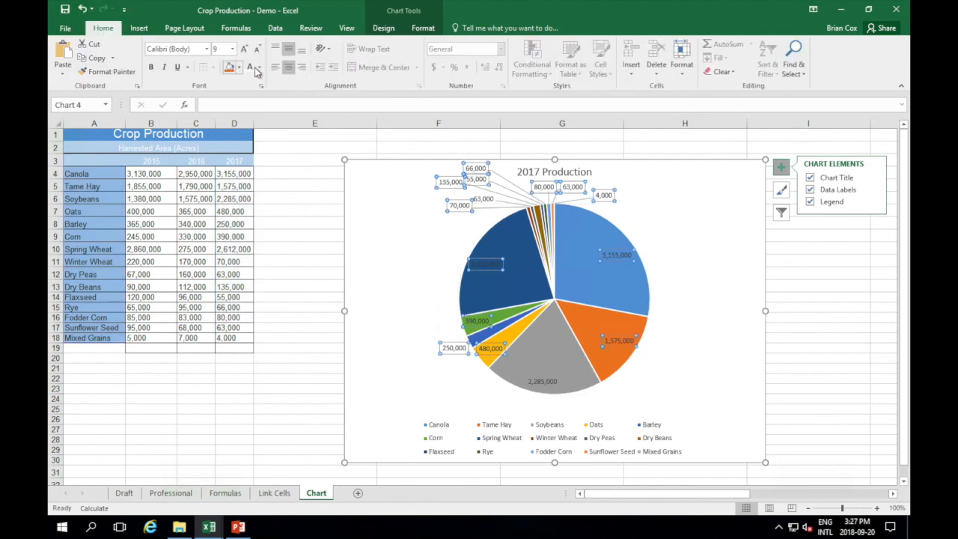
pyautogui.click(259, 67)
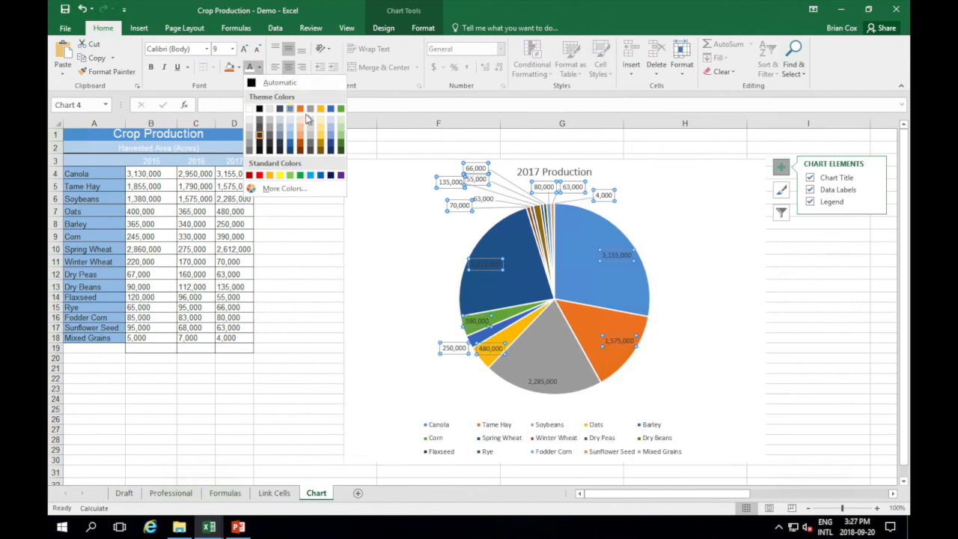
pyautogui.click(301, 110)
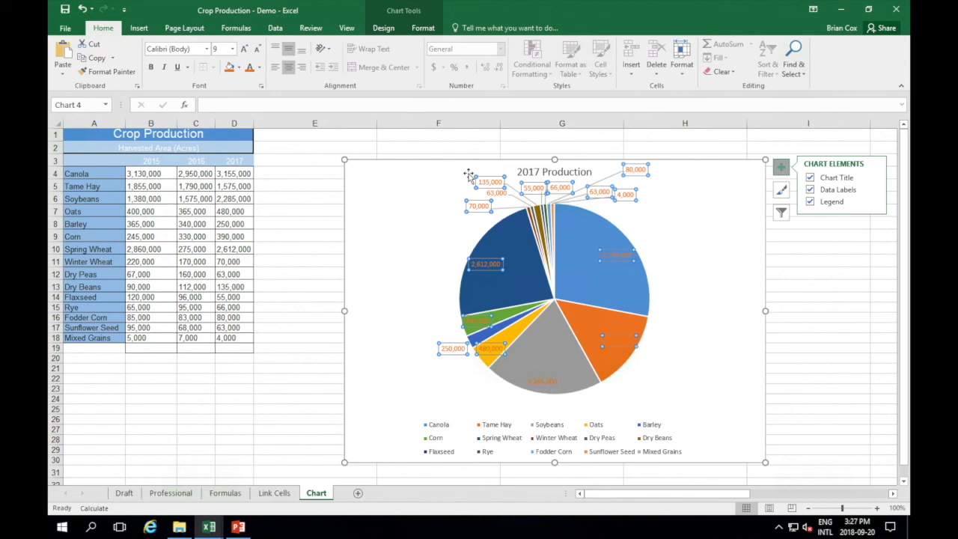
# Filter Dry Peas, Dry Beans, Fodder Corn, Sunflower Seed and Mixed Grains out of the pie chart.
pyautogui.click(783, 215)
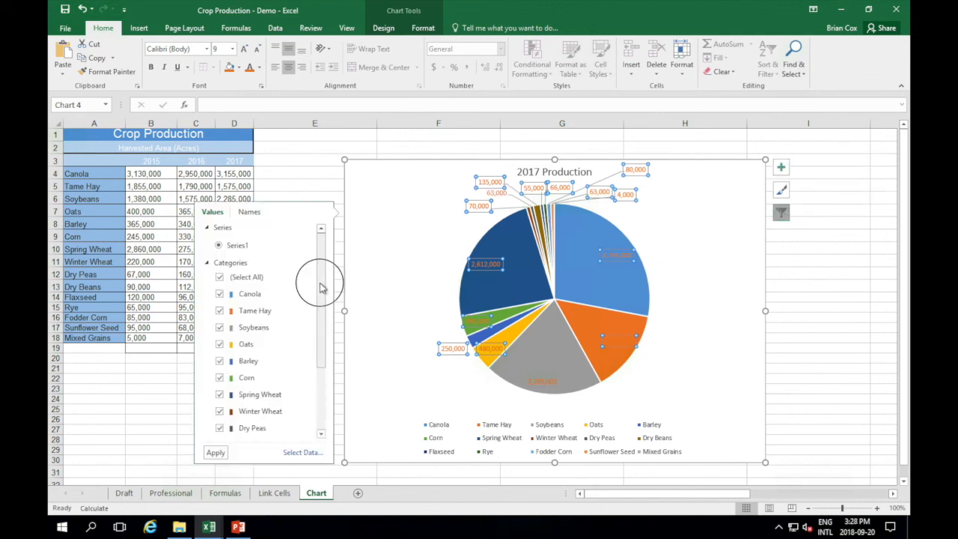
pyautogui.moveTo(321, 285); pyautogui.dragTo(322, 349)
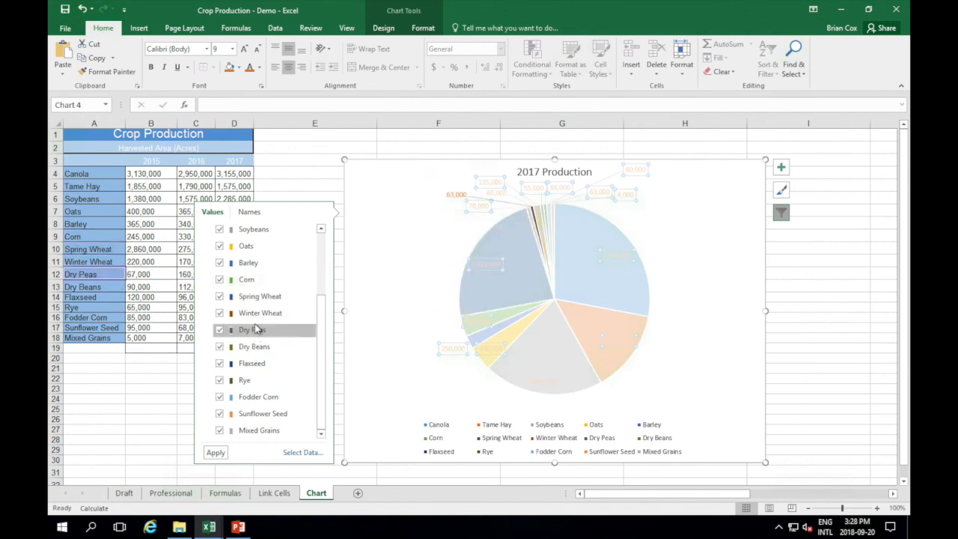
pyautogui.click(220, 330)
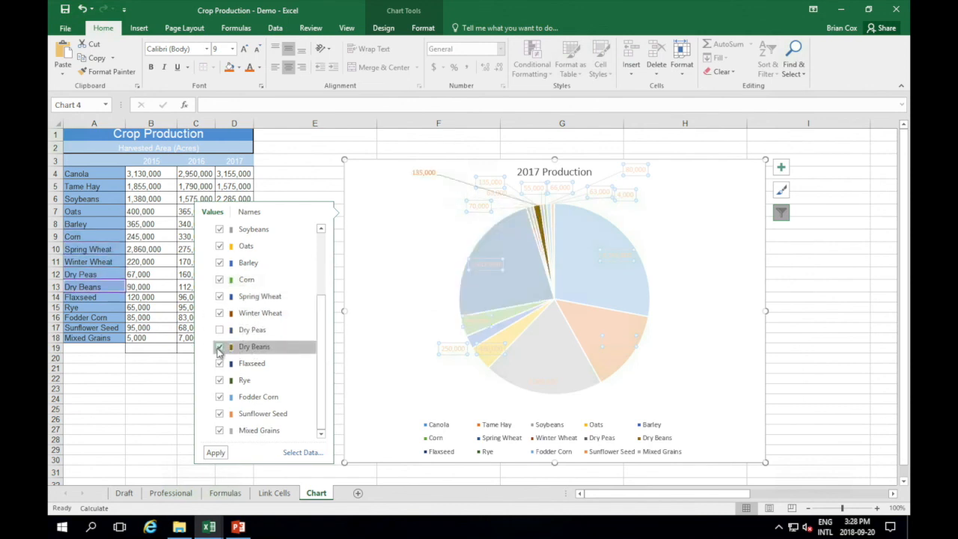
pyautogui.click(219, 347)
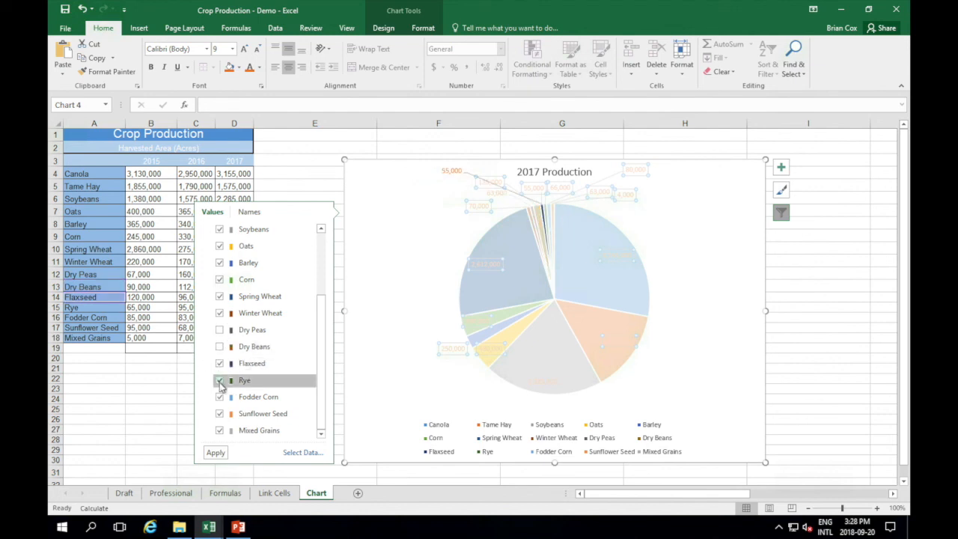
pyautogui.click(219, 397)
pyautogui.click(219, 414)
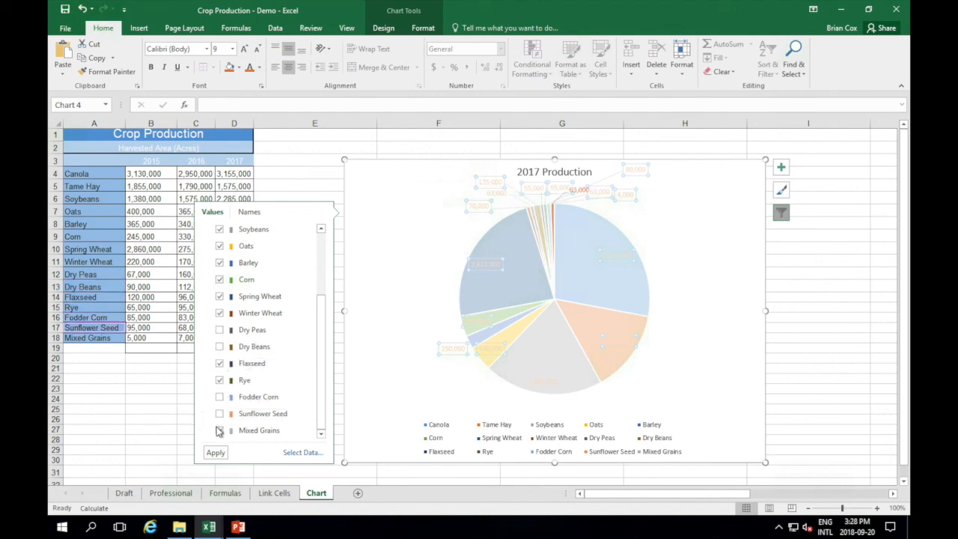
pyautogui.click(216, 453)
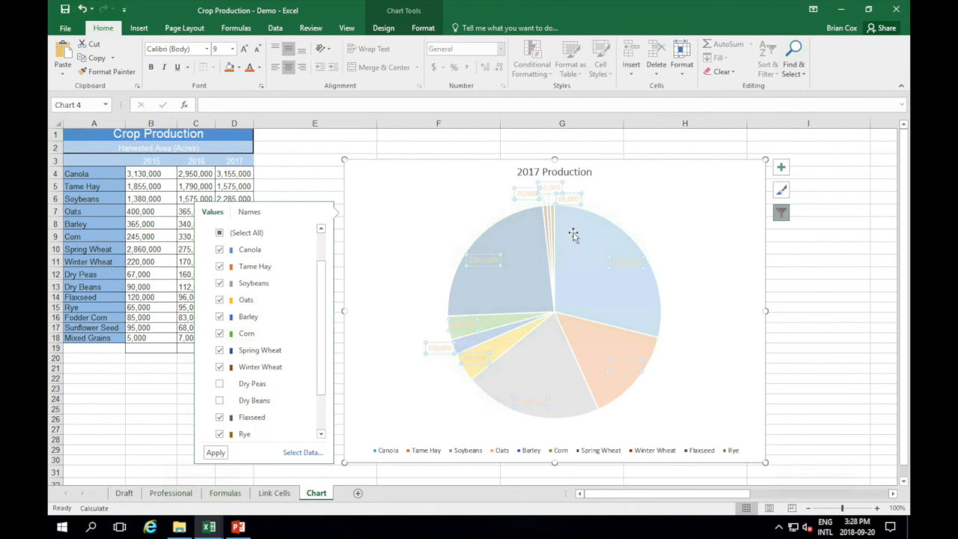
pyautogui.click(670, 245)
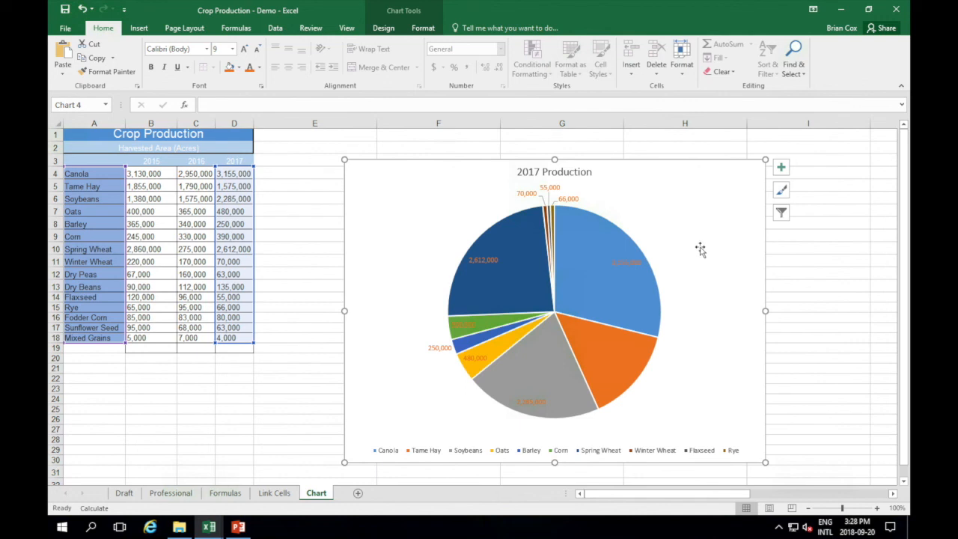
# Select the whole pie chart and switch to the blank presentation in PowerPoint.
pyautogui.click(457, 283)
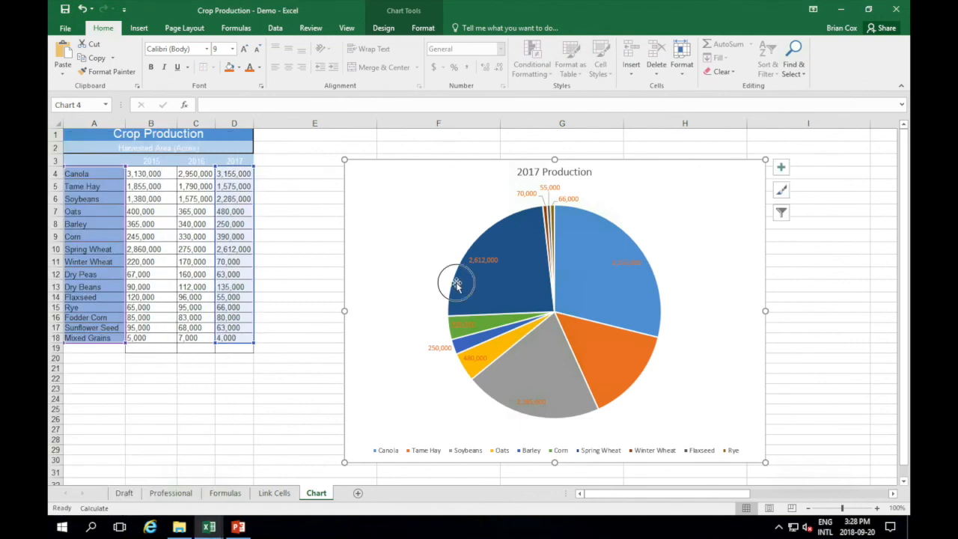
pyautogui.click(403, 279)
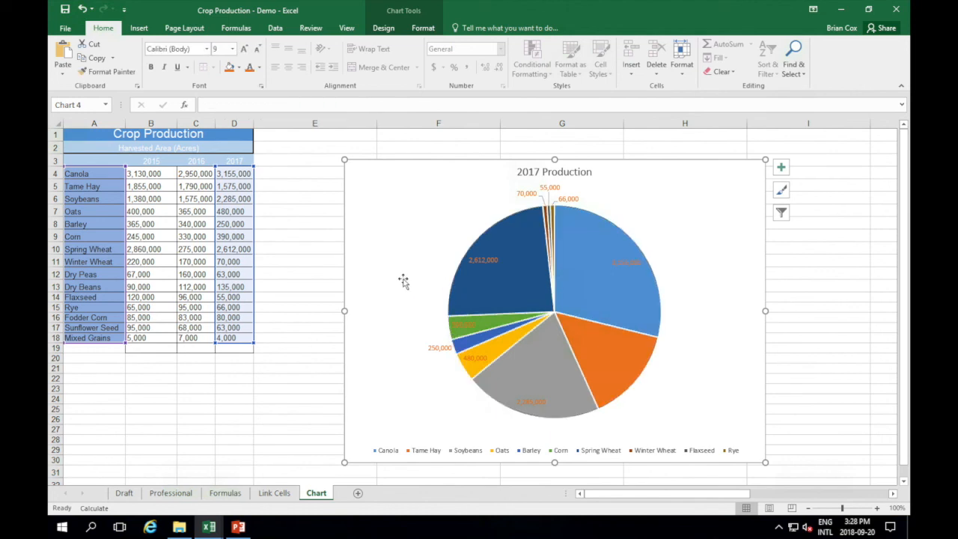
pyautogui.click(238, 527)
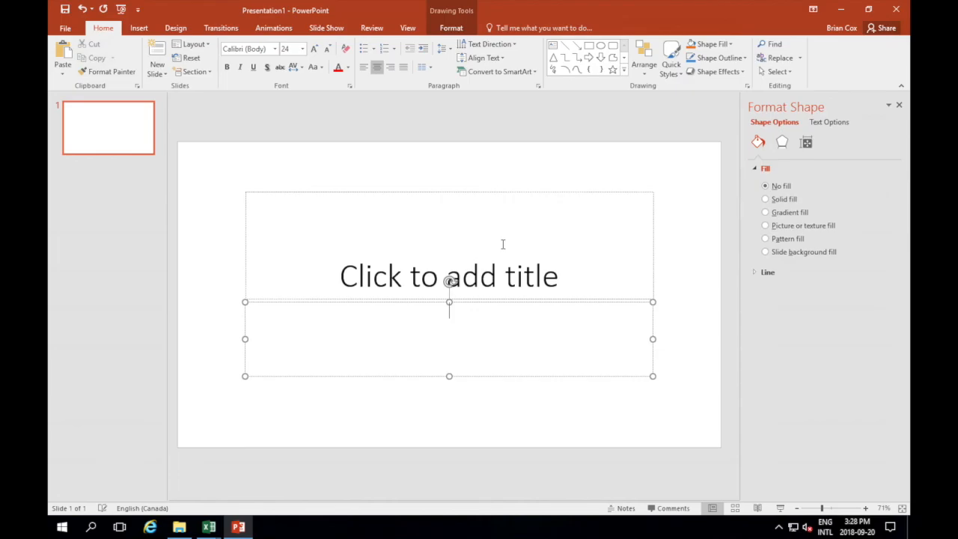